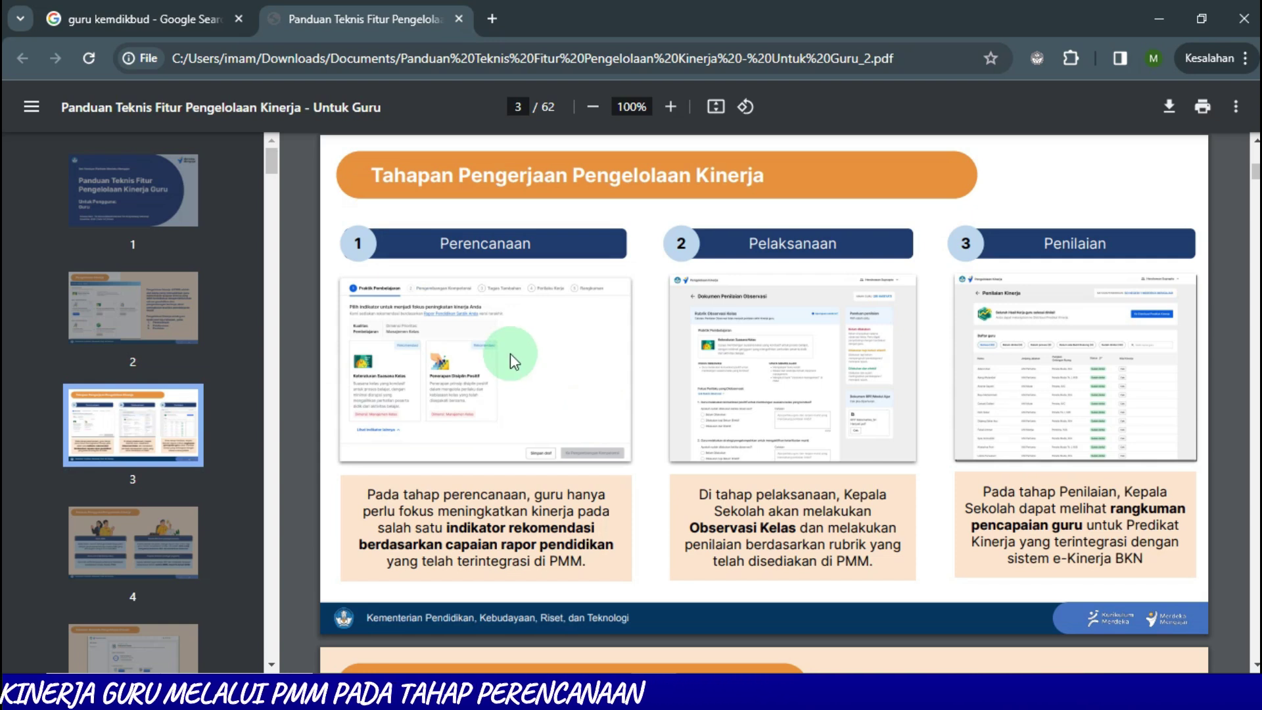
# Step: Open the Merdeka Mengajar platform (PMM) and sign in with the listed belajar.id Google account
pyautogui.click(178, 13)
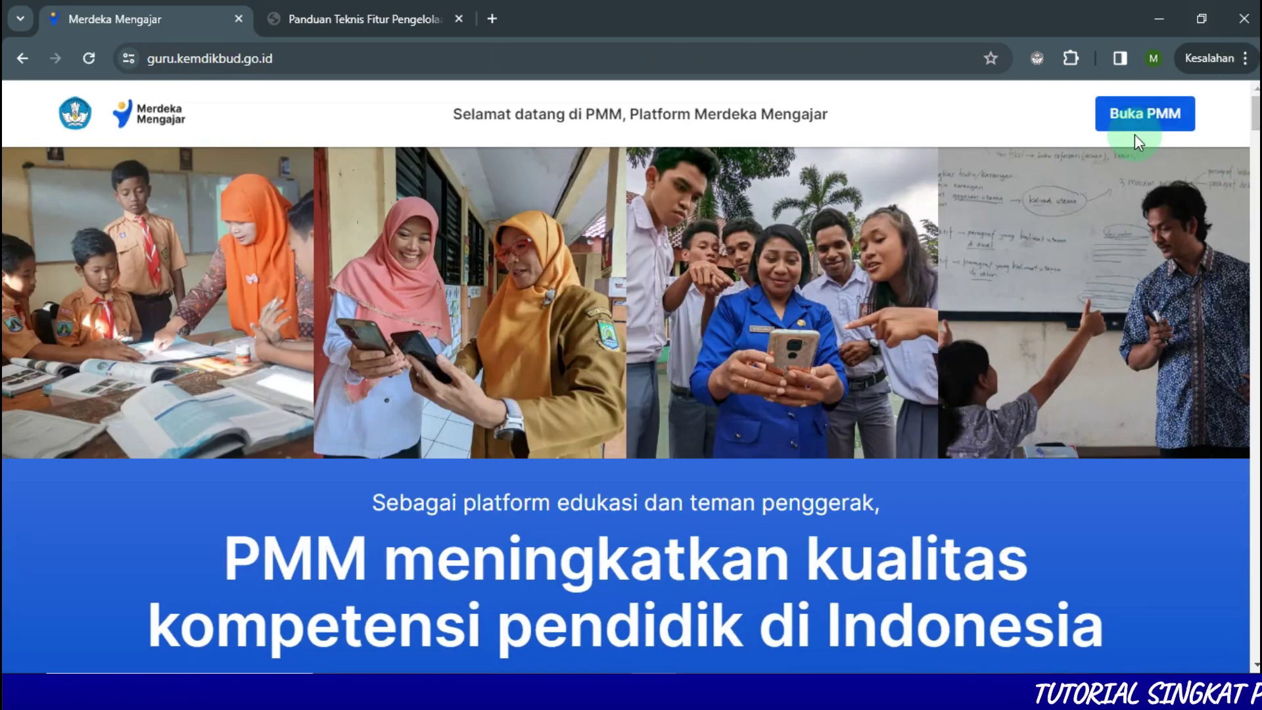
pyautogui.click(1135, 125)
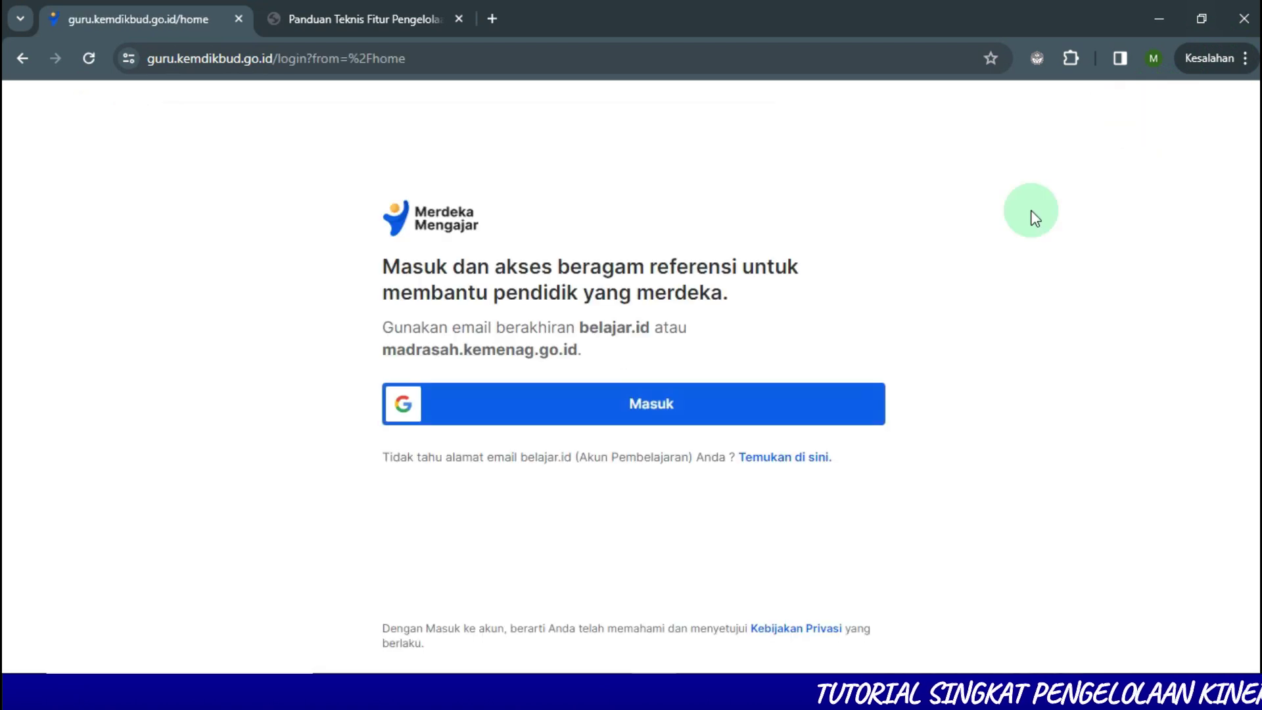
pyautogui.click(571, 412)
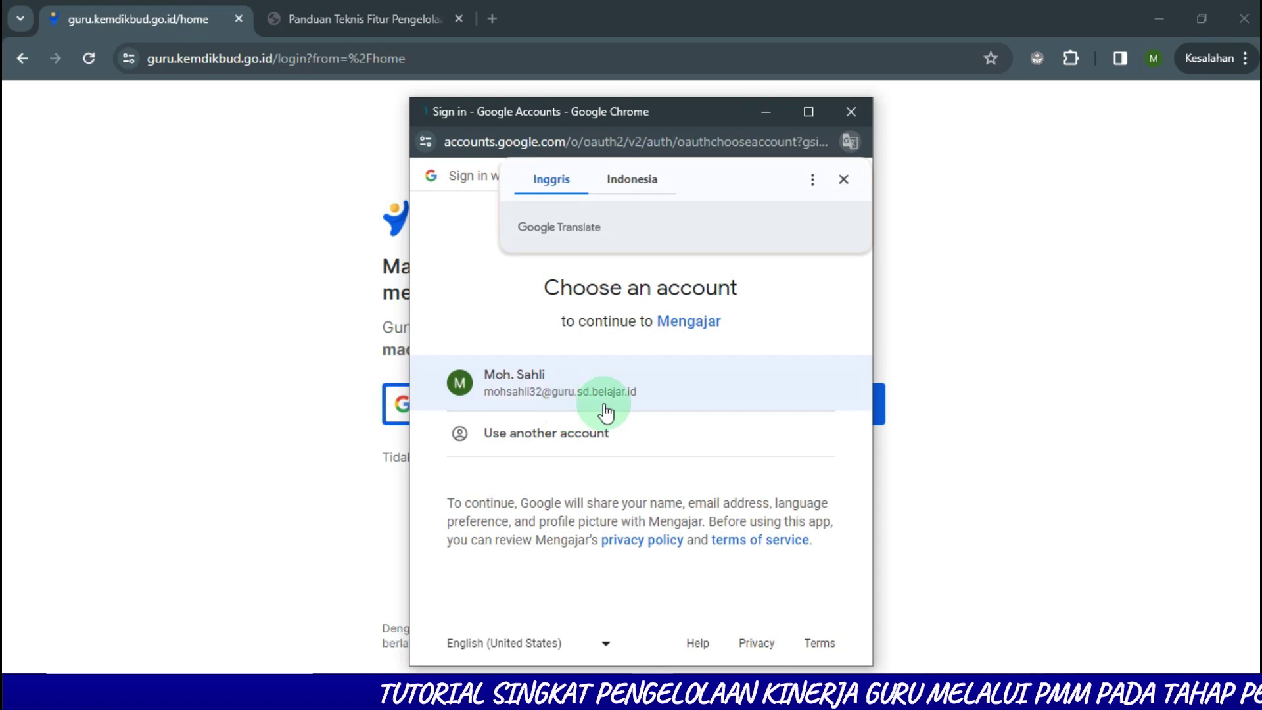
pyautogui.click(585, 380)
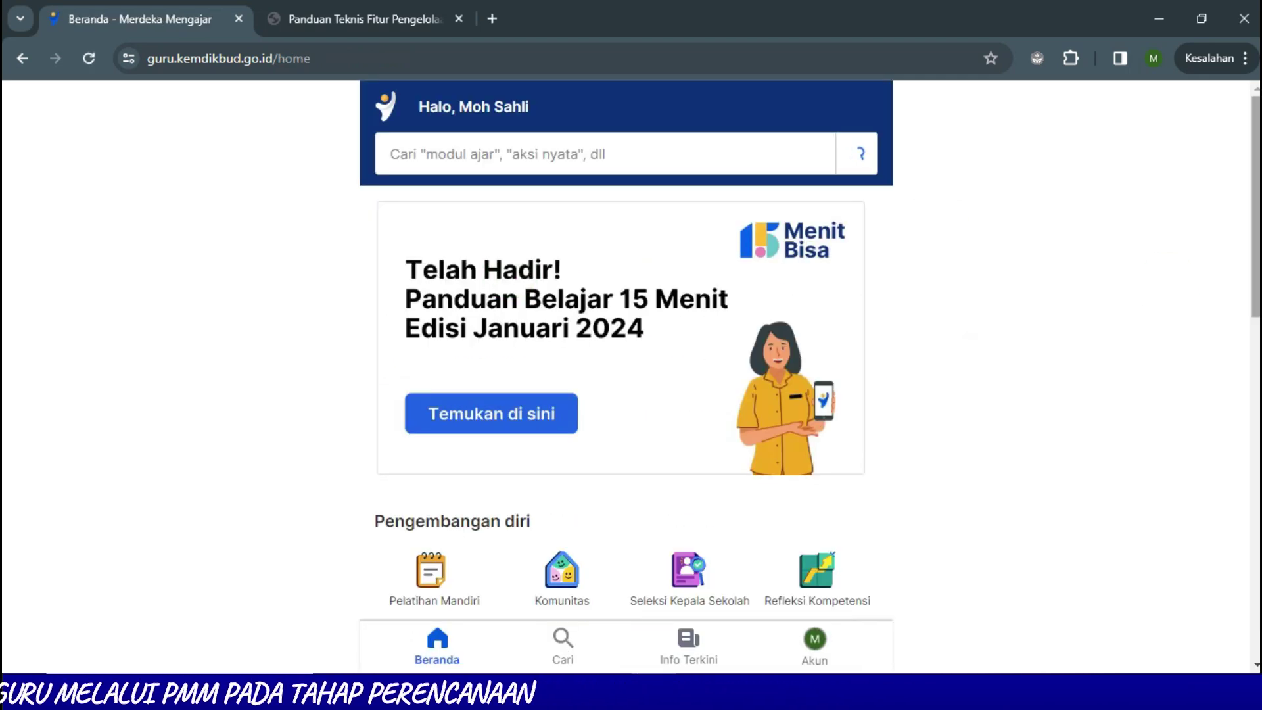
# Step: Open the Pengelolaan Kinerja service under Pengembangan diri and choose to stay on this device
pyautogui.moveTo(1254, 253); pyautogui.dragTo(1256, 356)
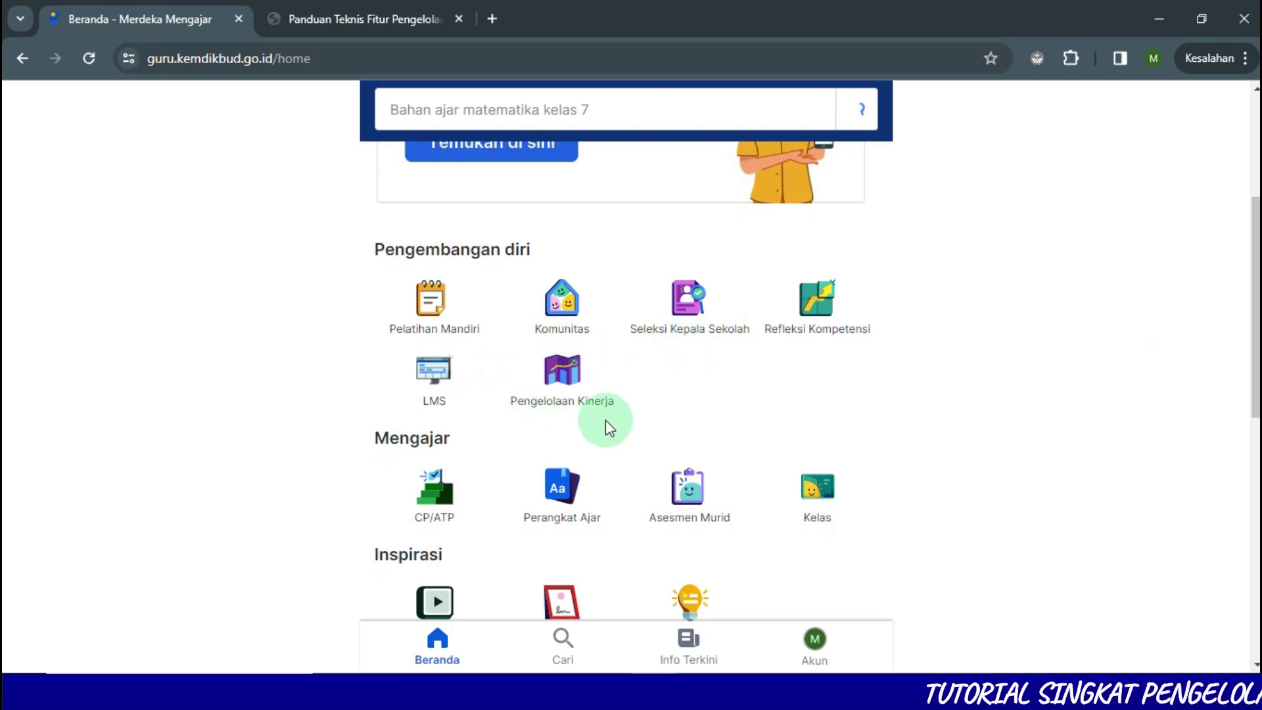
pyautogui.click(561, 375)
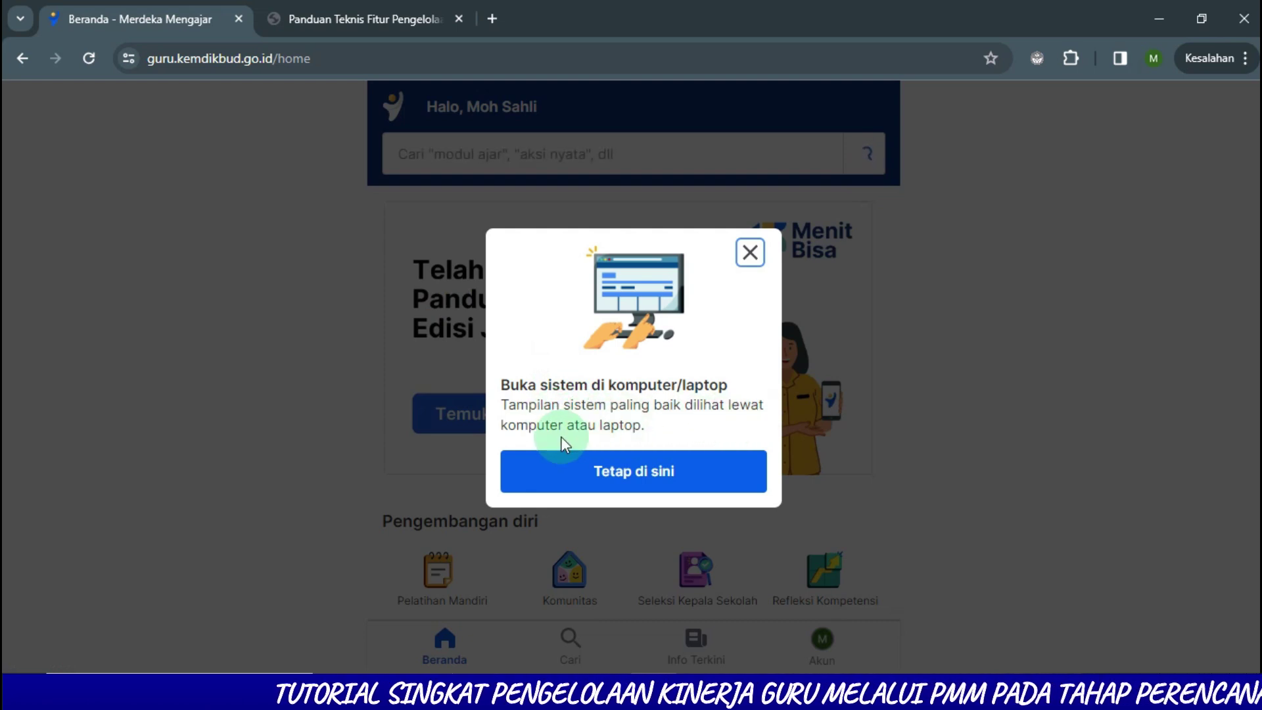
pyautogui.click(597, 470)
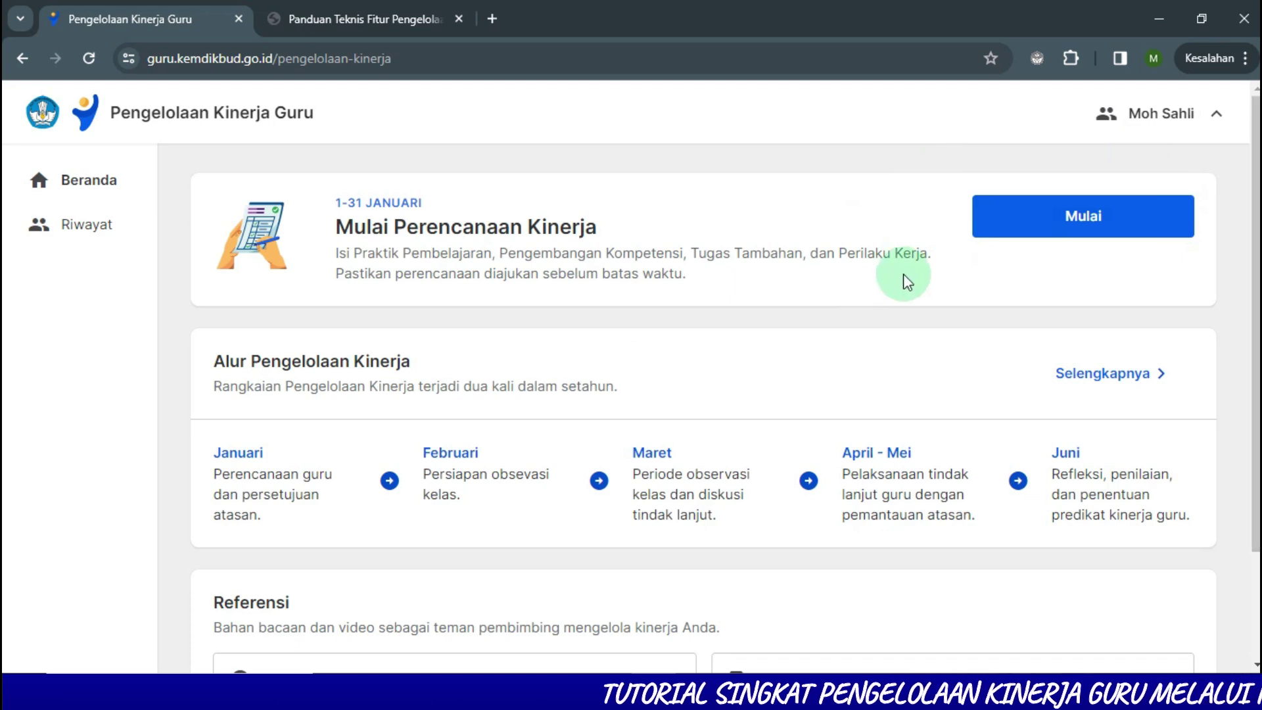
# Step: Start Perencanaan Kinerja and confirm that the teacher's personal data is correct
pyautogui.click(1030, 213)
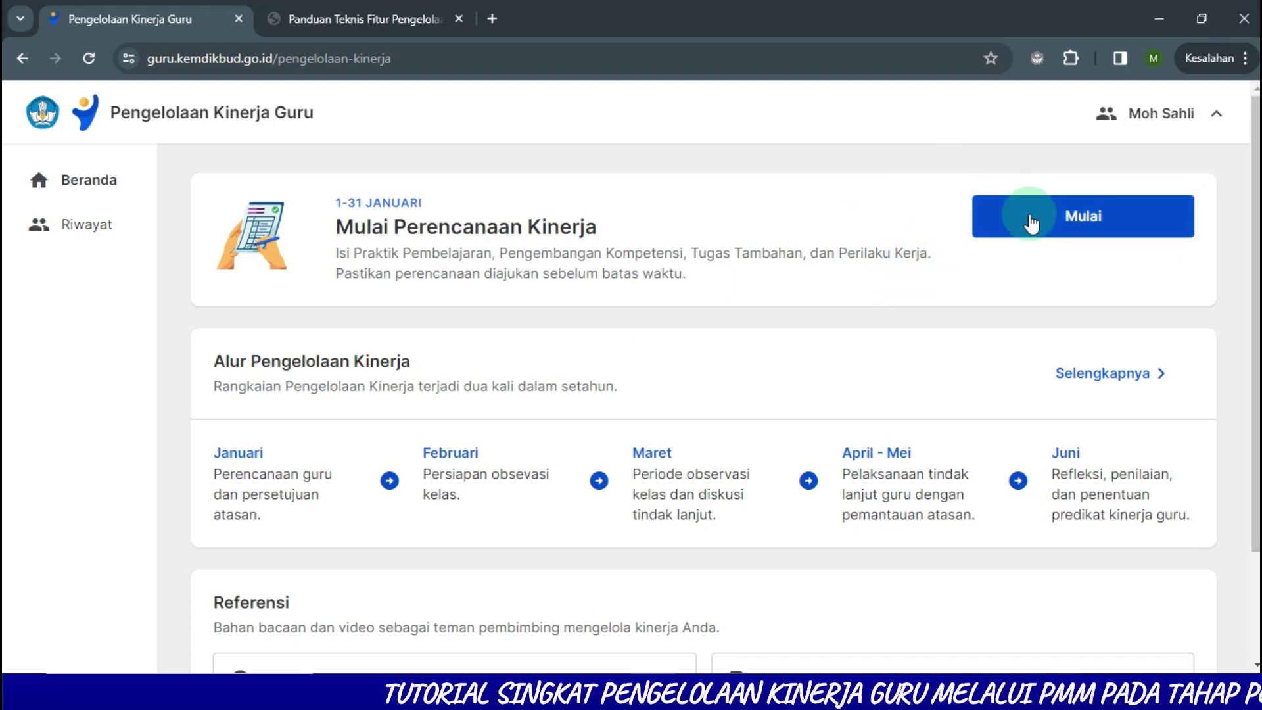
pyautogui.click(1029, 218)
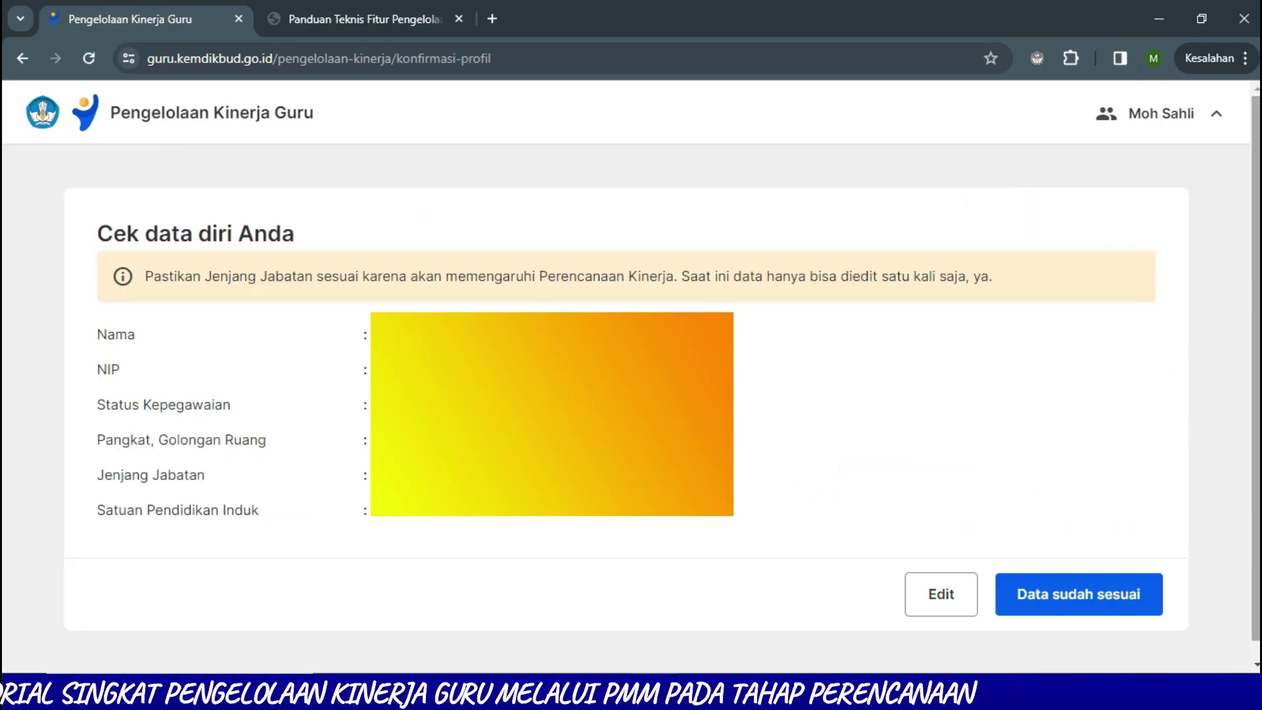
pyautogui.scroll(-1, 626, 408)
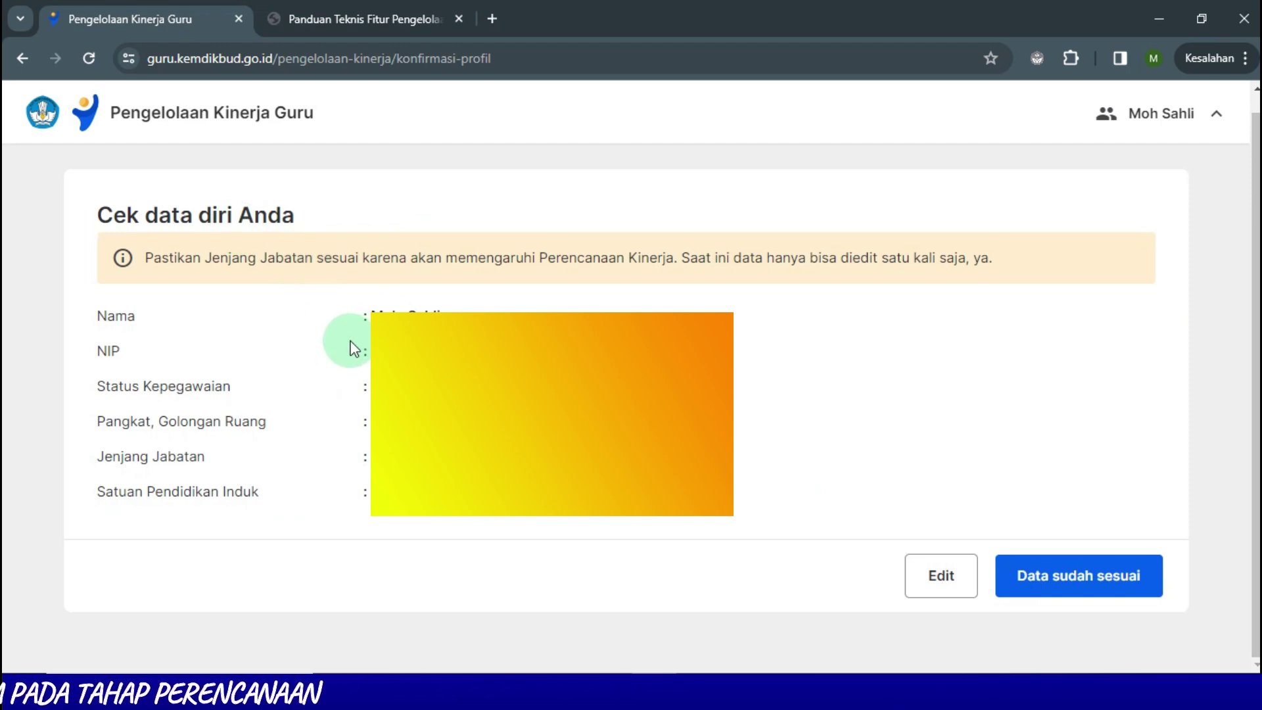
pyautogui.click(1105, 582)
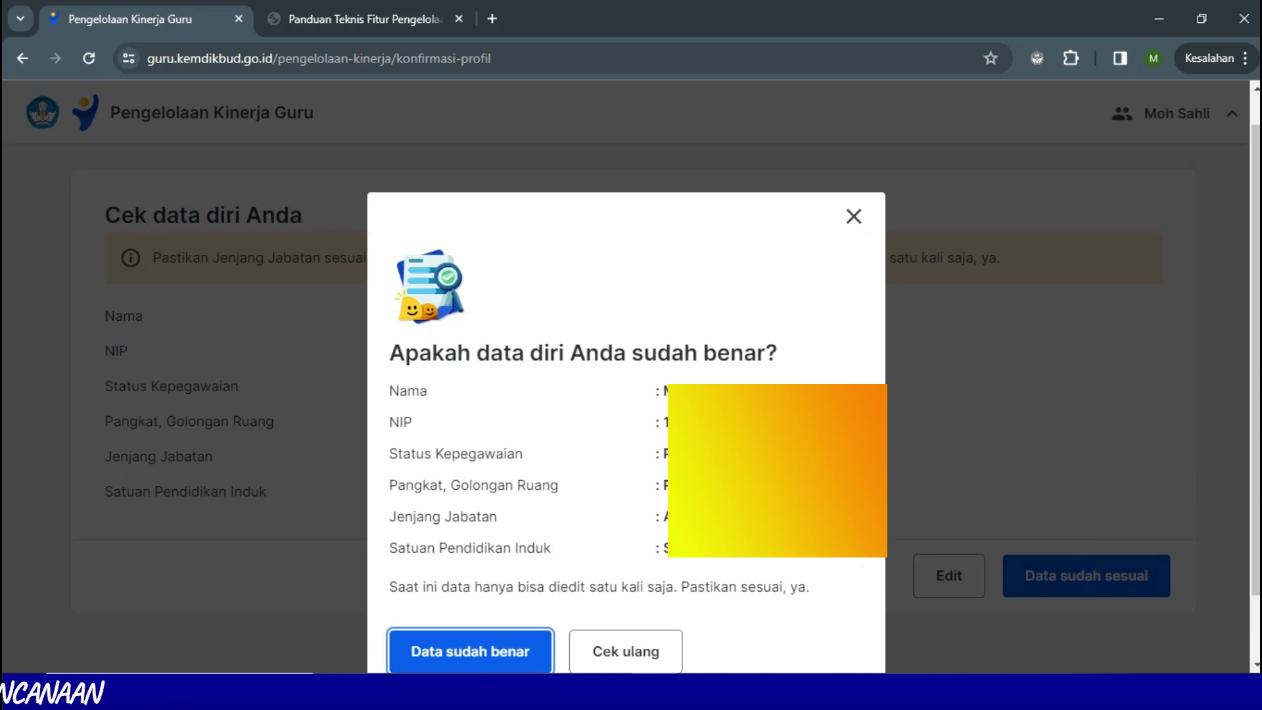
pyautogui.moveTo(1257, 366); pyautogui.dragTo(1258, 428)
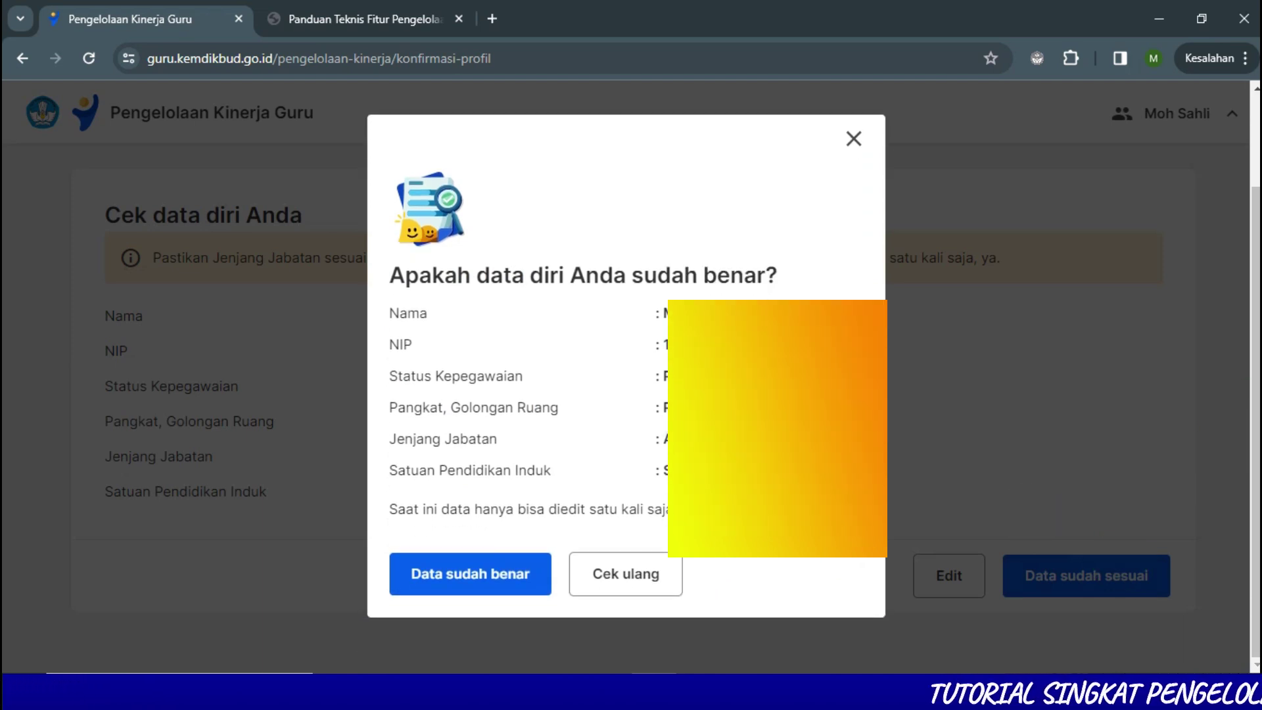
pyautogui.click(475, 582)
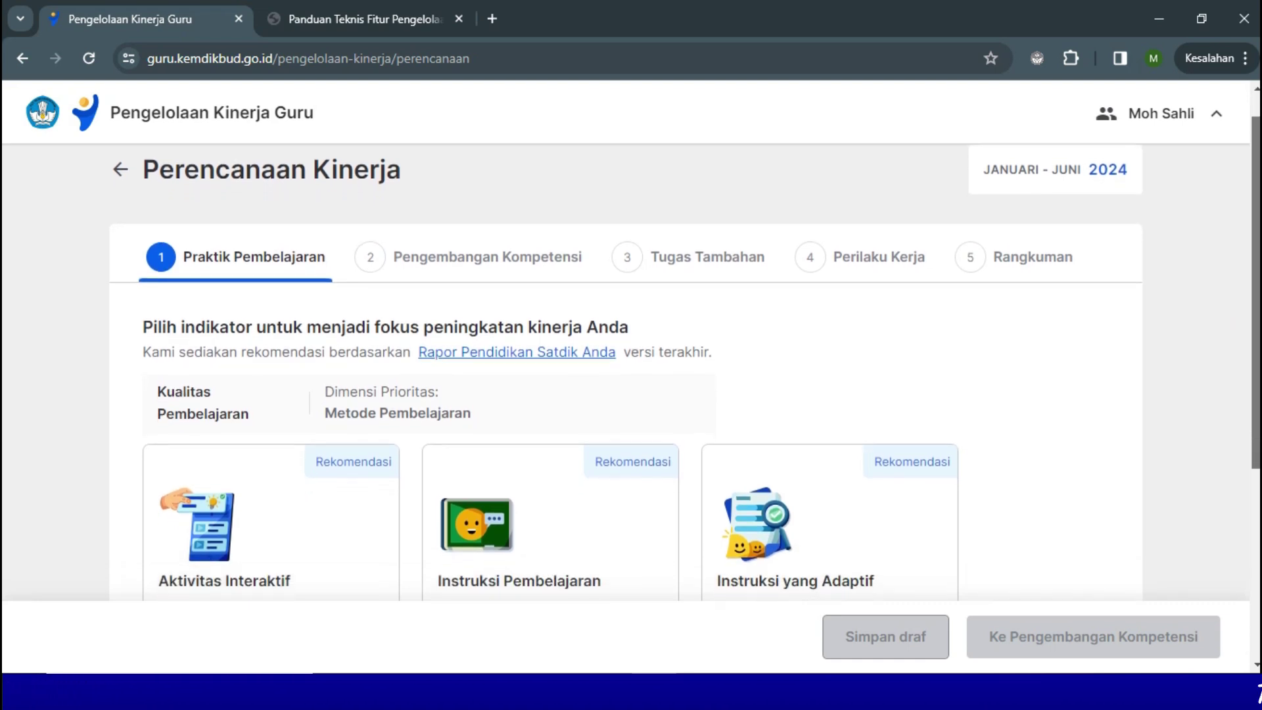
# Step: Expand the other Praktik Pembelajaran indicators and review them together with the recommended ones and their dimensions
pyautogui.scroll(-2, 631, 395)
pyautogui.scroll(2, 631, 394)
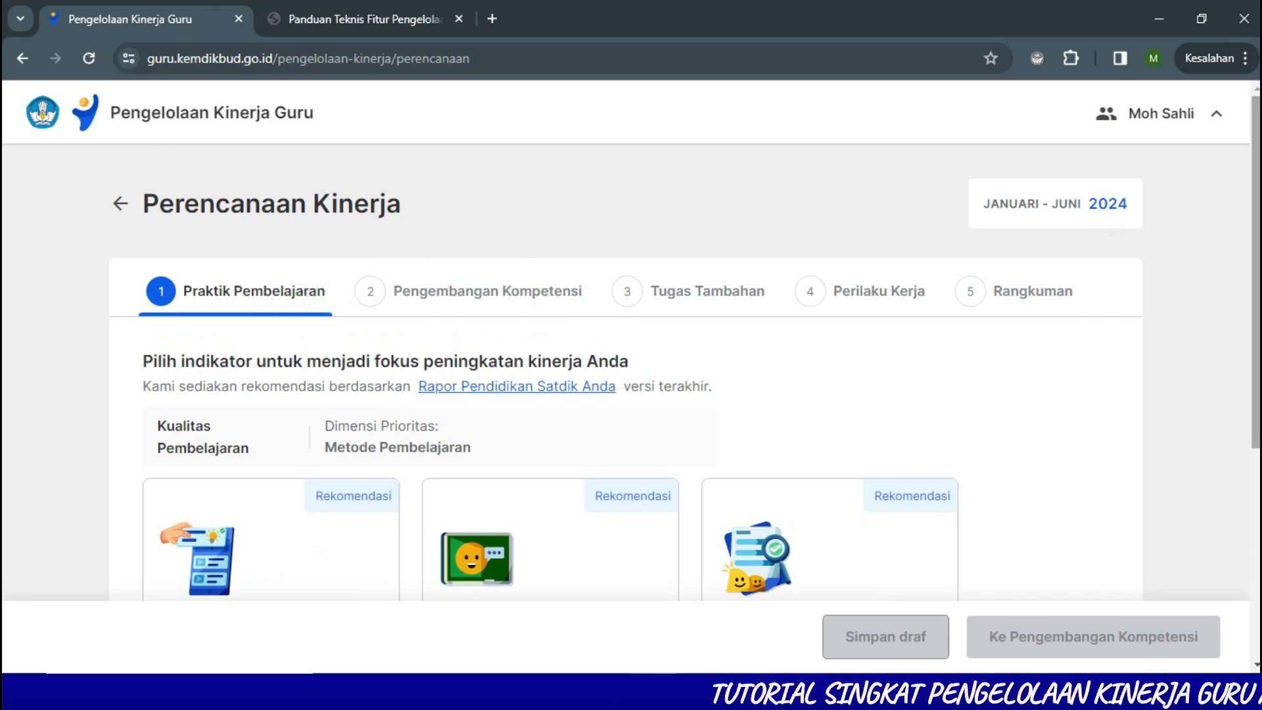
pyautogui.scroll(-5, 631, 394)
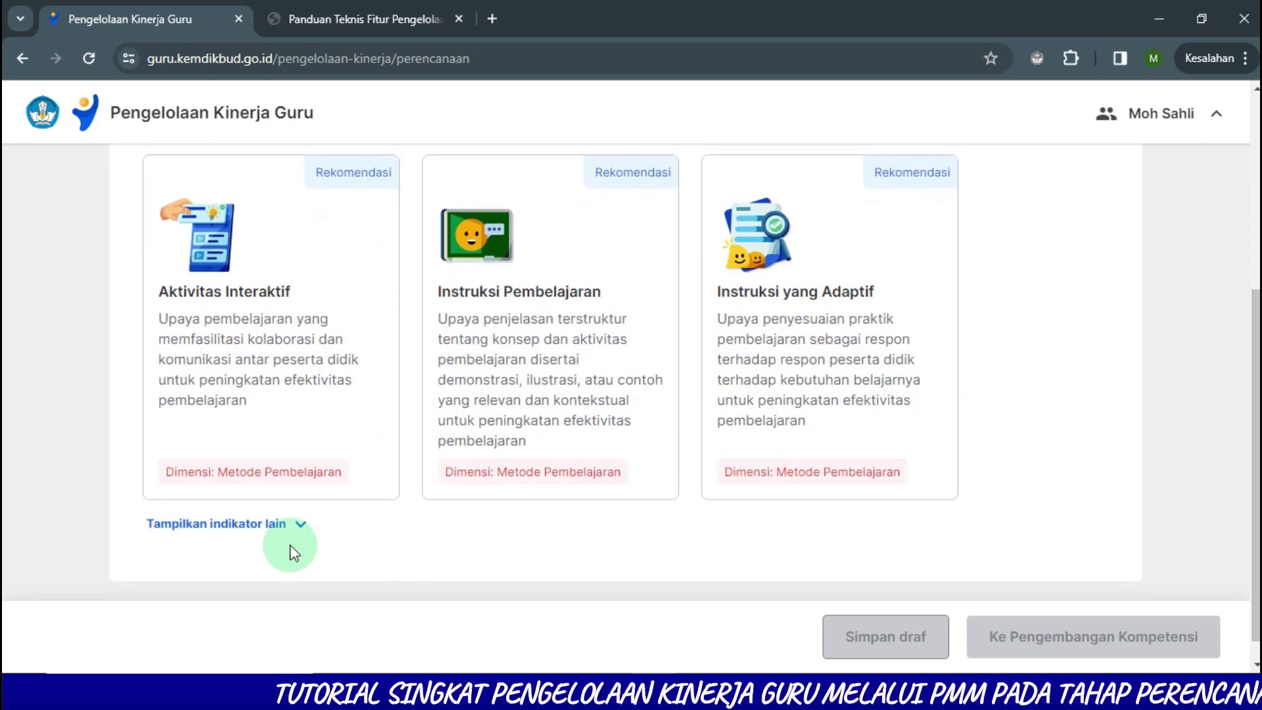
pyautogui.click(300, 525)
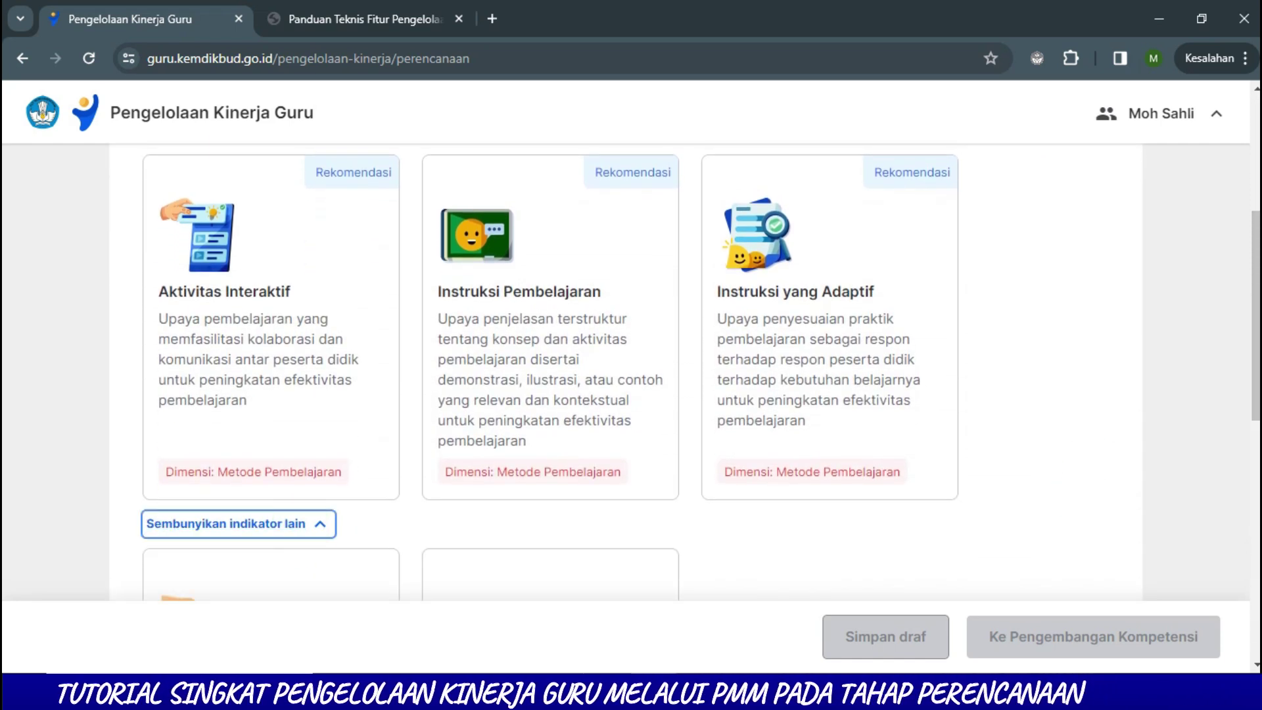
pyautogui.scroll(-4, 302, 533)
pyautogui.moveTo(1257, 464)
pyautogui.mouseDown()
pyautogui.moveTo(1258, 513)
pyautogui.moveTo(1260, 248)
pyautogui.mouseUp()
pyautogui.scroll(-5, 631, 395)
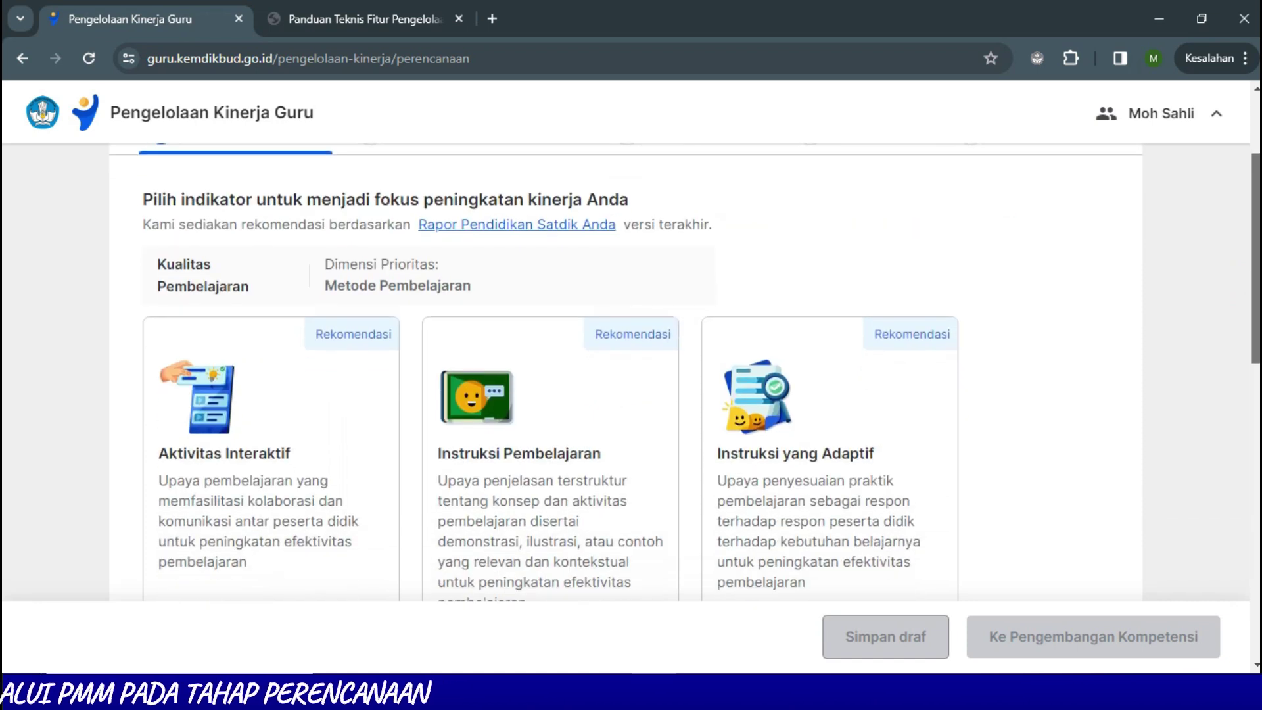
pyautogui.scroll(-9, 631, 394)
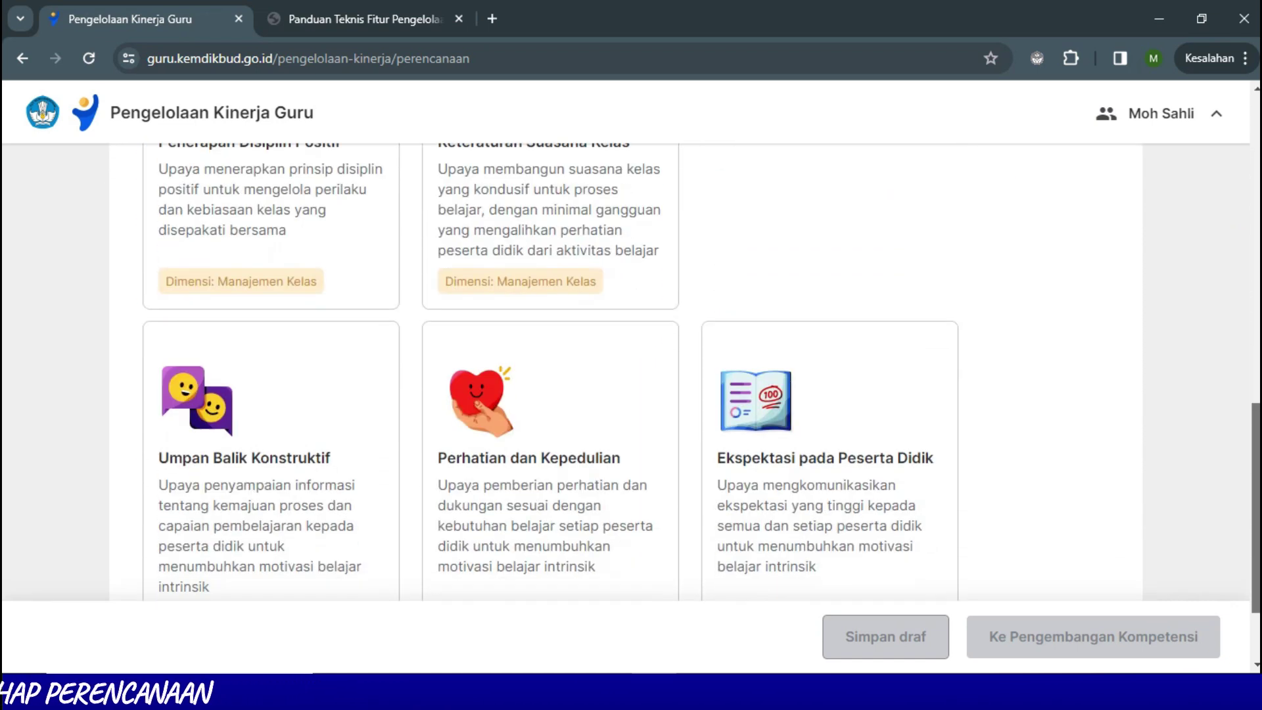
pyautogui.scroll(2, 632, 395)
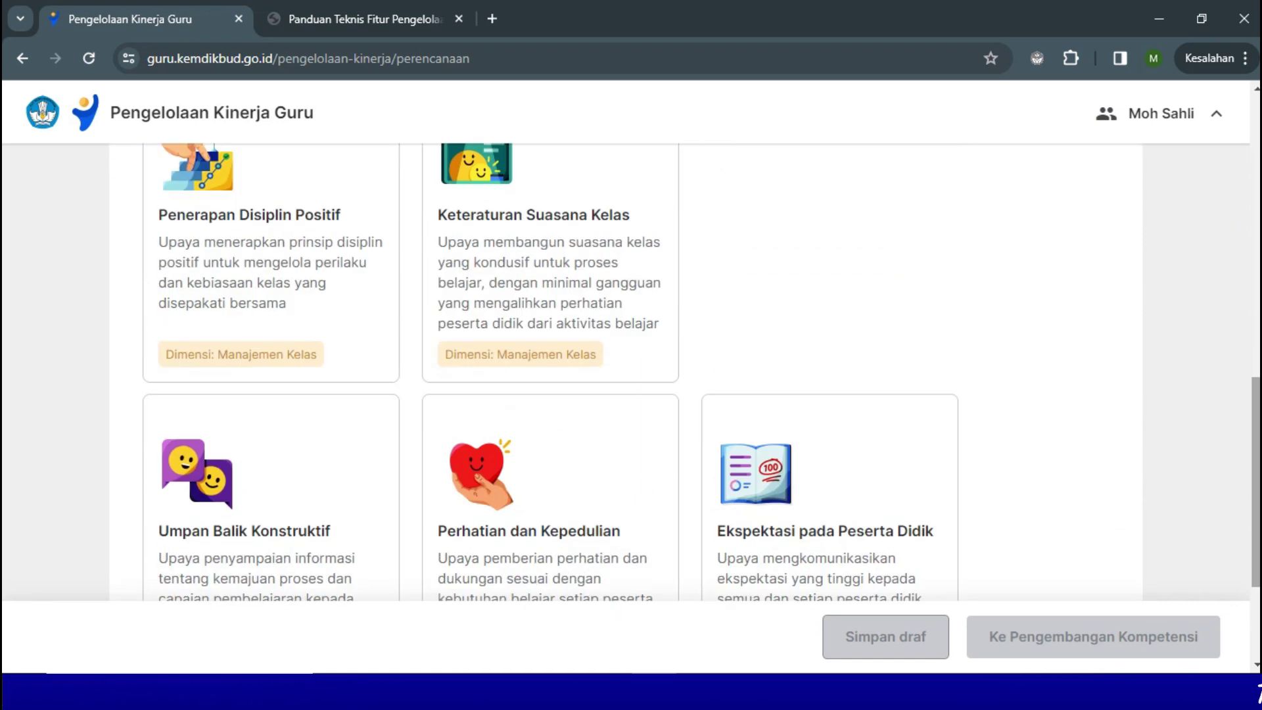
pyautogui.moveTo(1253, 556); pyautogui.dragTo(1259, 583)
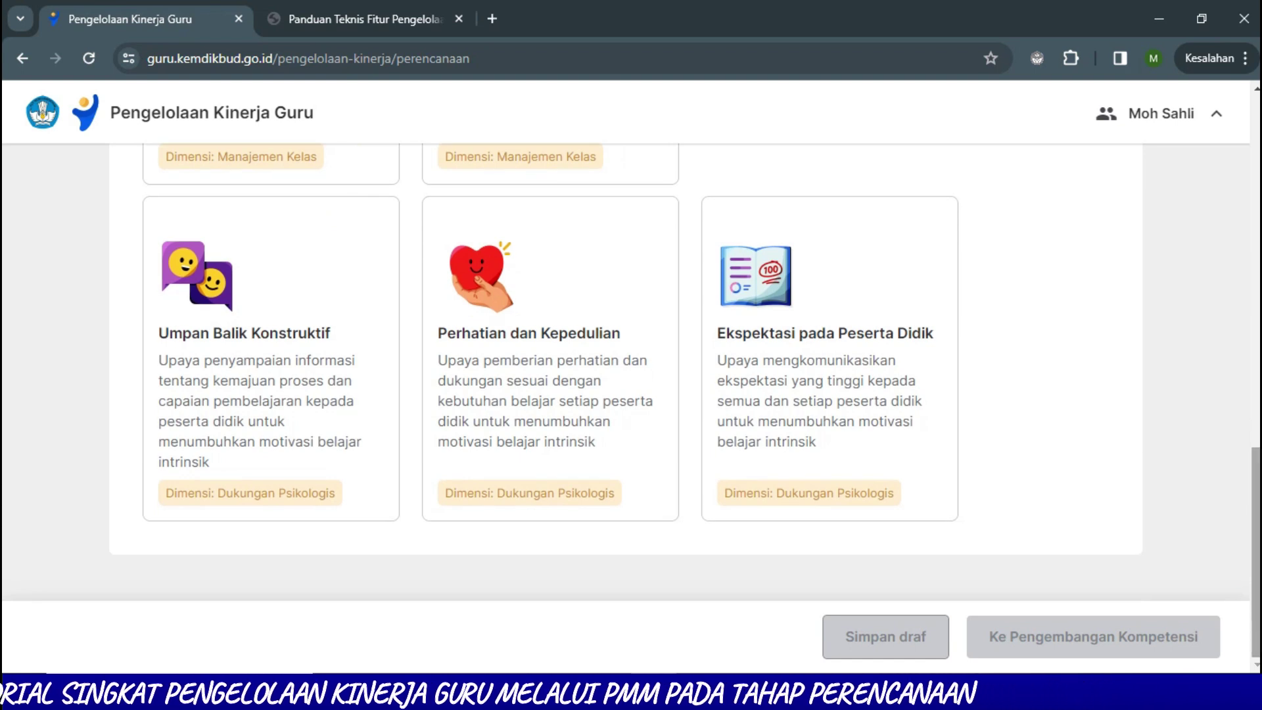
pyautogui.moveTo(1259, 583); pyautogui.dragTo(1258, 240)
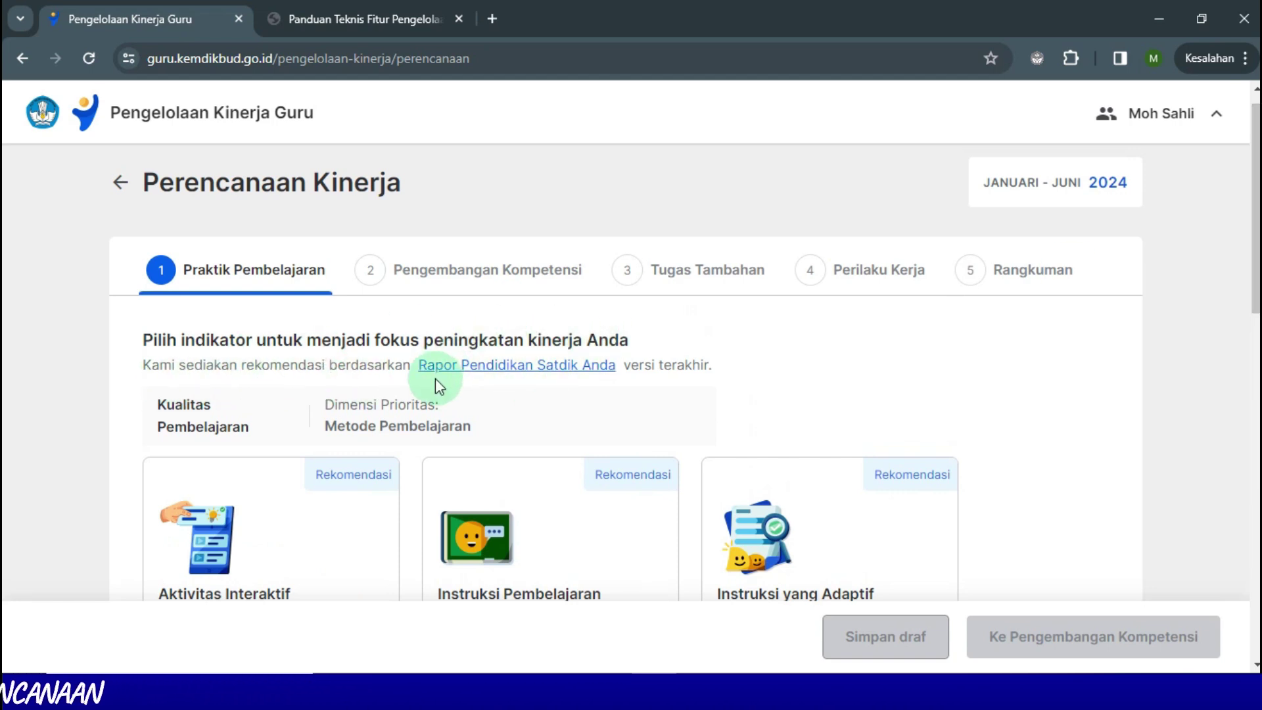
# Step: Review the school's Rapor Pendidikan ratings for each Kualitas Pembelajaran dimension, and close the report
pyautogui.click(542, 362)
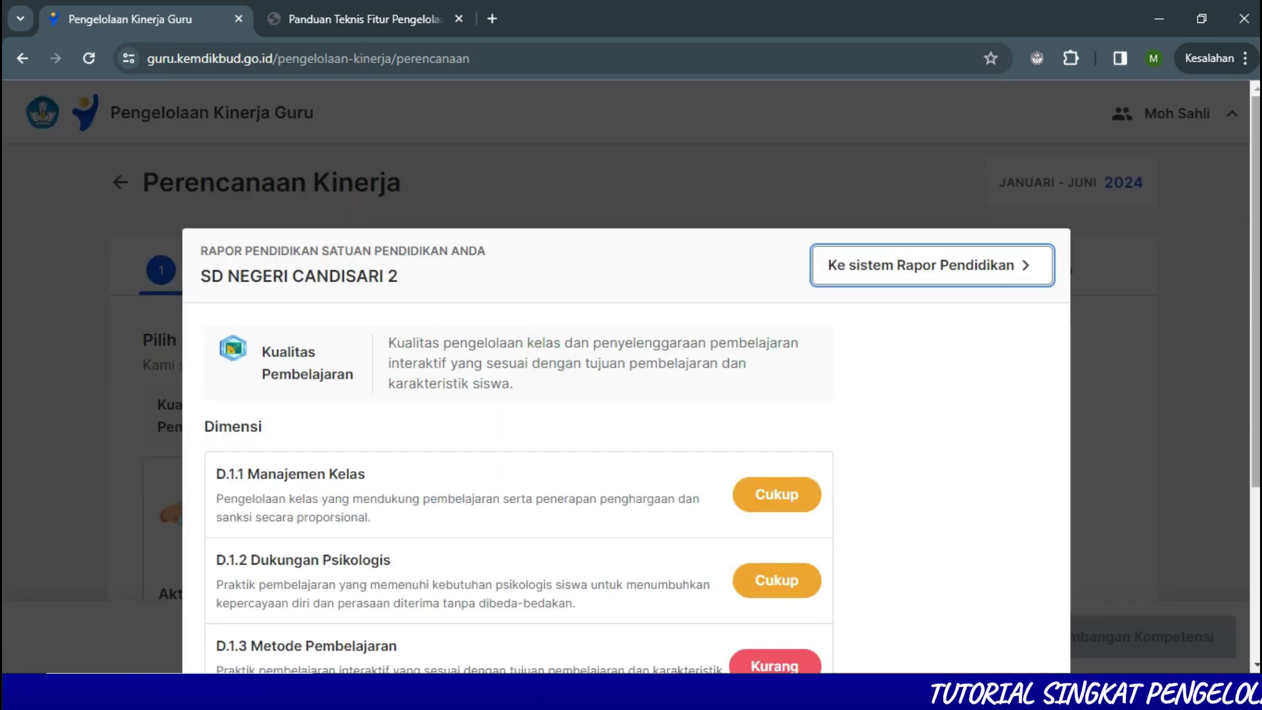
pyautogui.scroll(-3, 1257, 467)
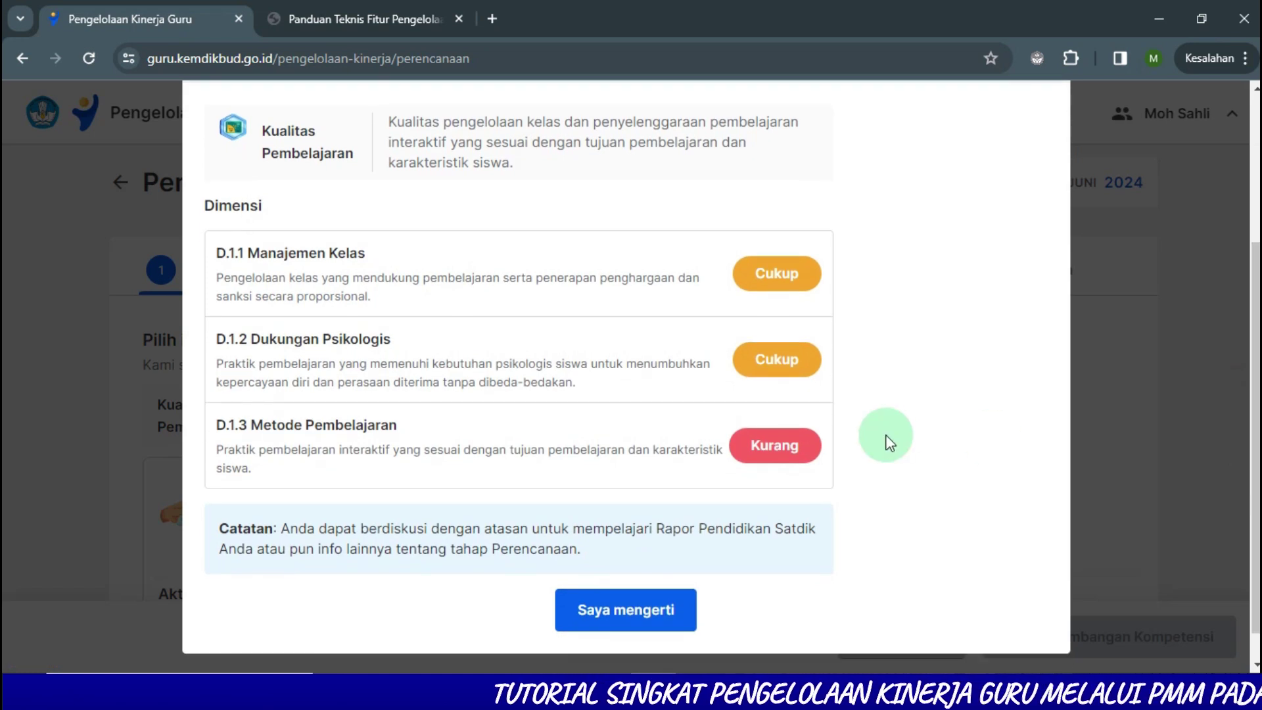
pyautogui.click(626, 610)
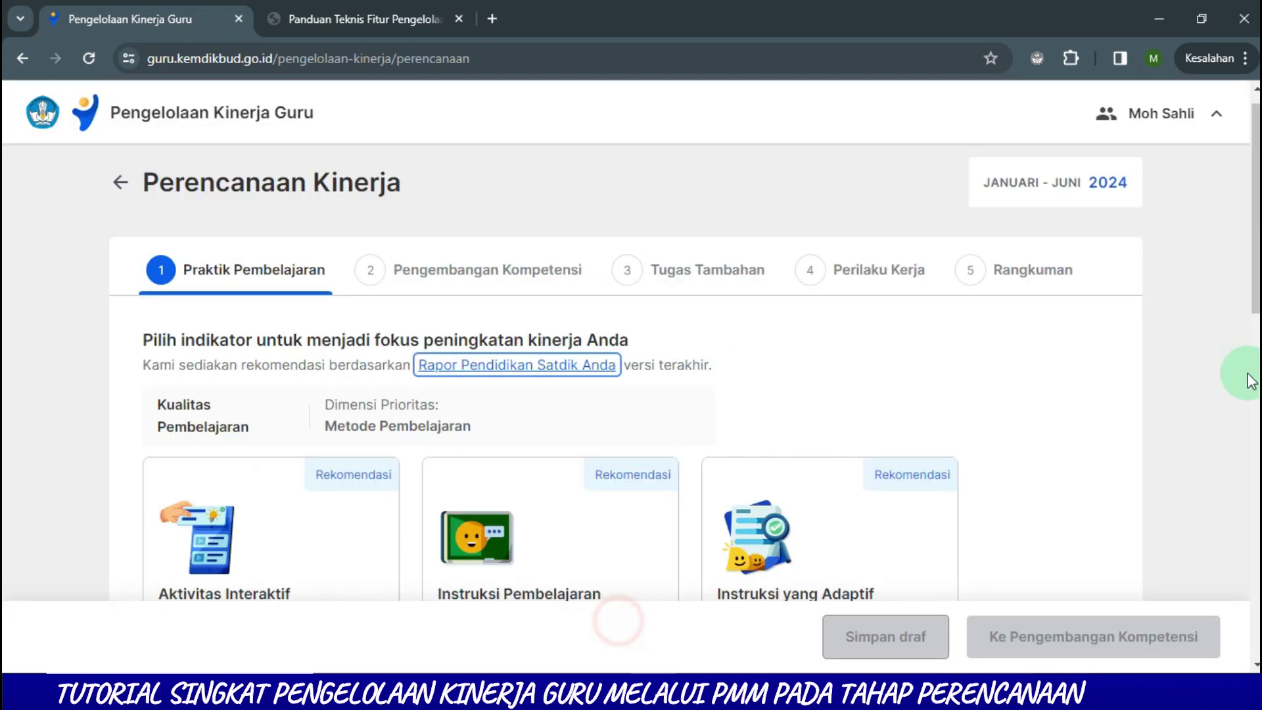
# Step: Choose Penerapan Disiplin Positif from the other indicators as the performance improvement focus
pyautogui.scroll(-7, 632, 394)
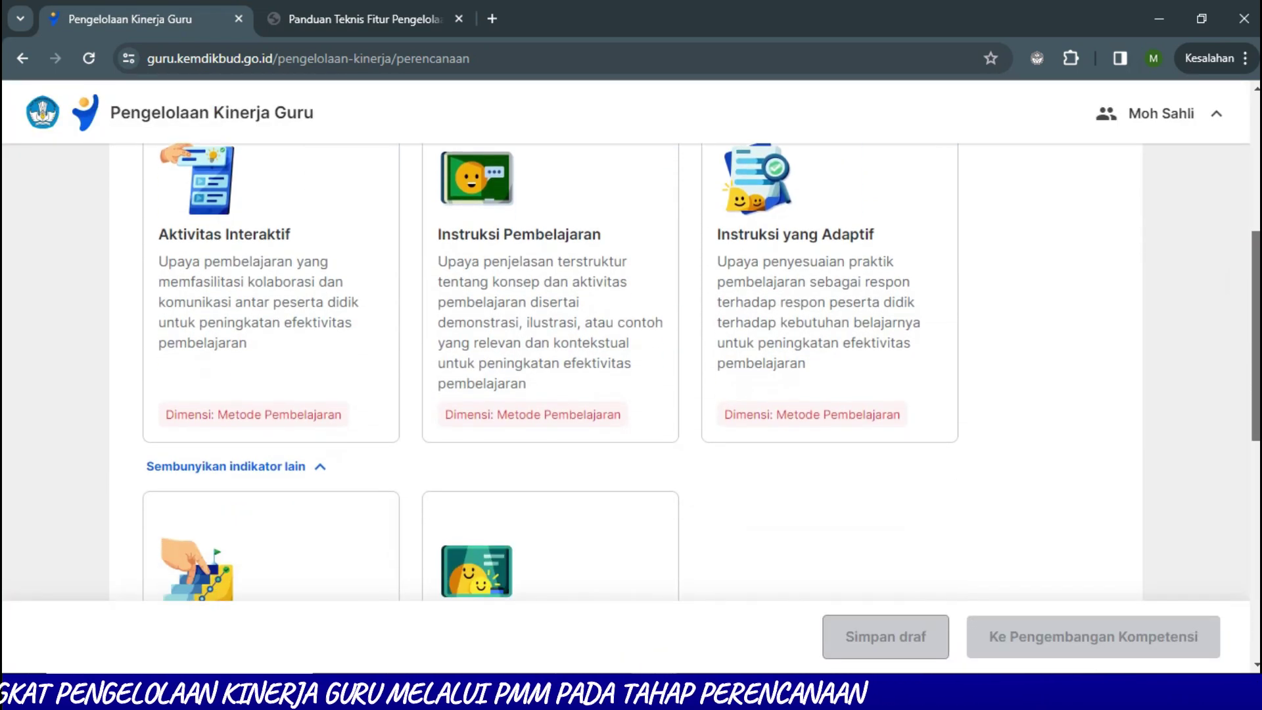
pyautogui.scroll(-3, 355, 386)
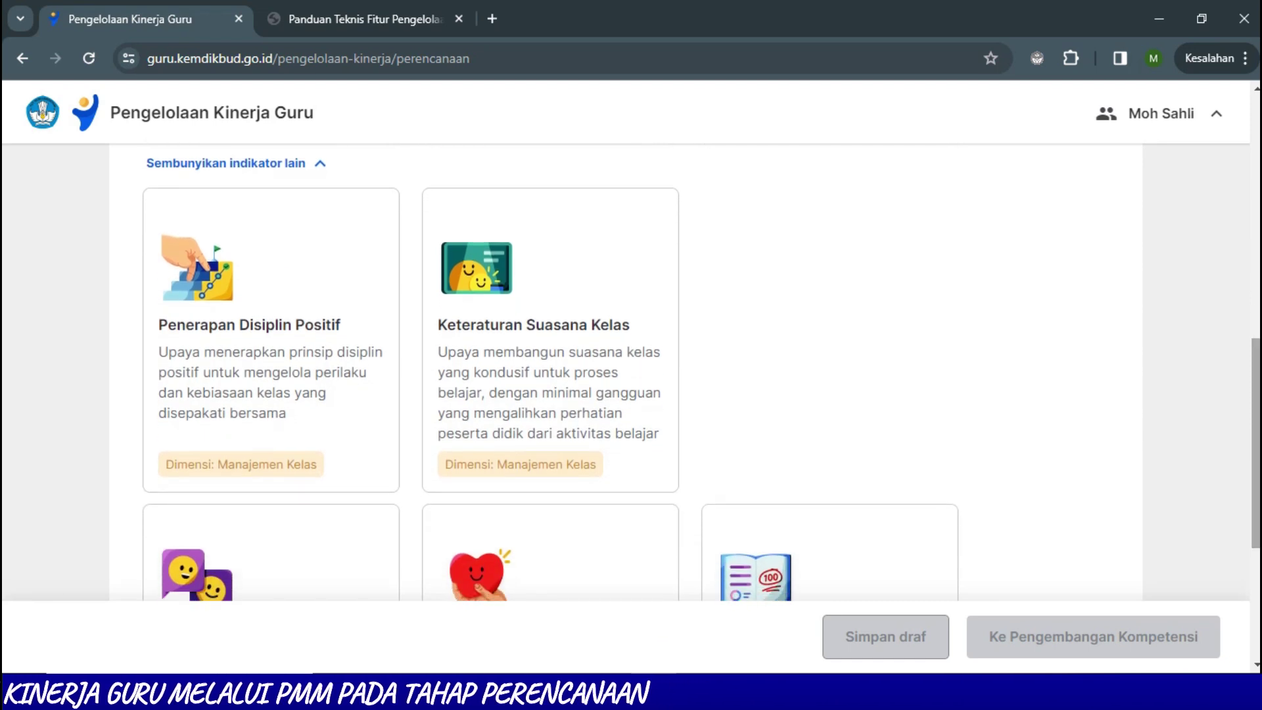
pyautogui.click(298, 356)
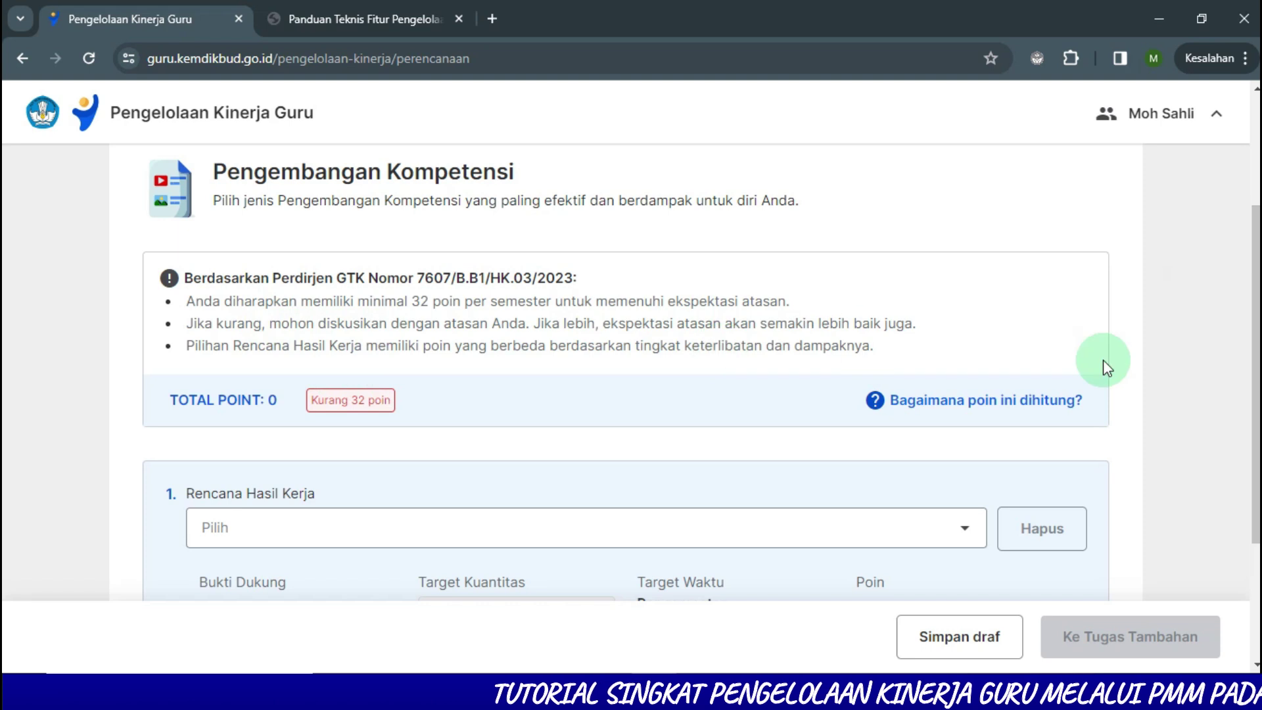
# Step: In Pengembangan Kompetensi, set the first Rencana Hasil Kerja to the 4-point option for Partisipan in seminar, lokakarya, konferensi, simposium or studi banding activities
pyautogui.scroll(-1, 361, 208)
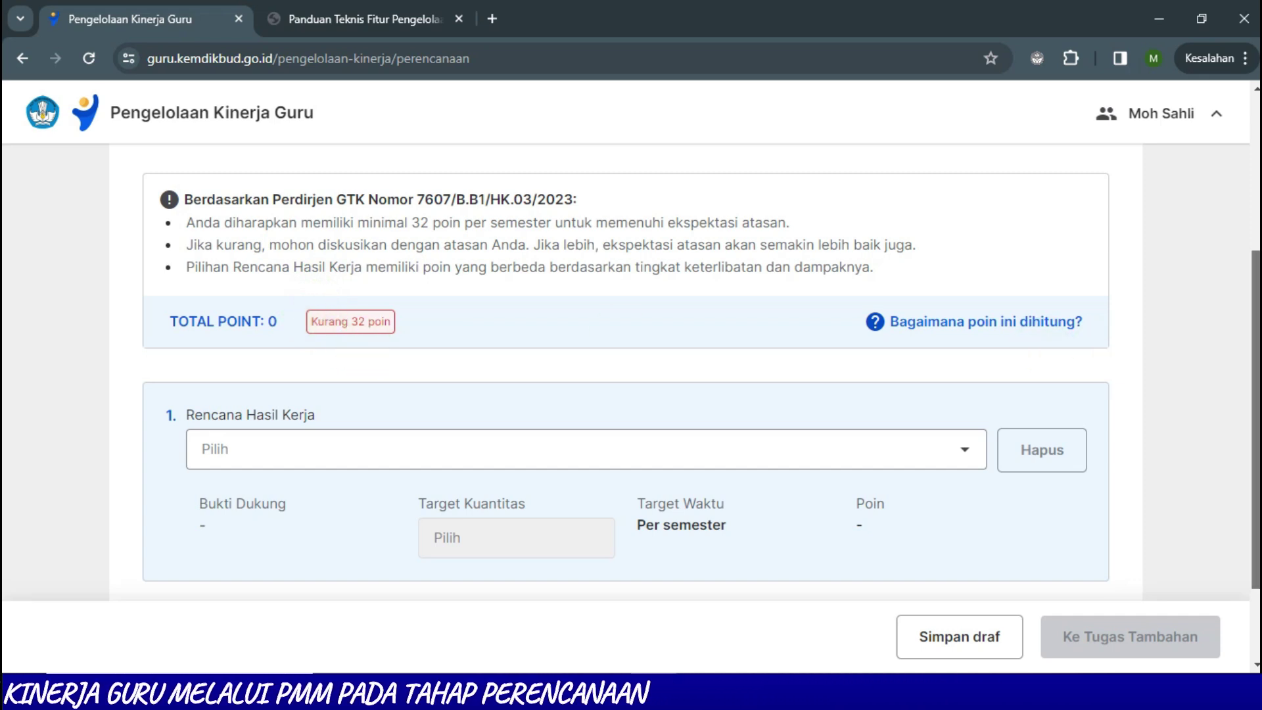
pyautogui.scroll(1, 631, 368)
pyautogui.scroll(1, 632, 368)
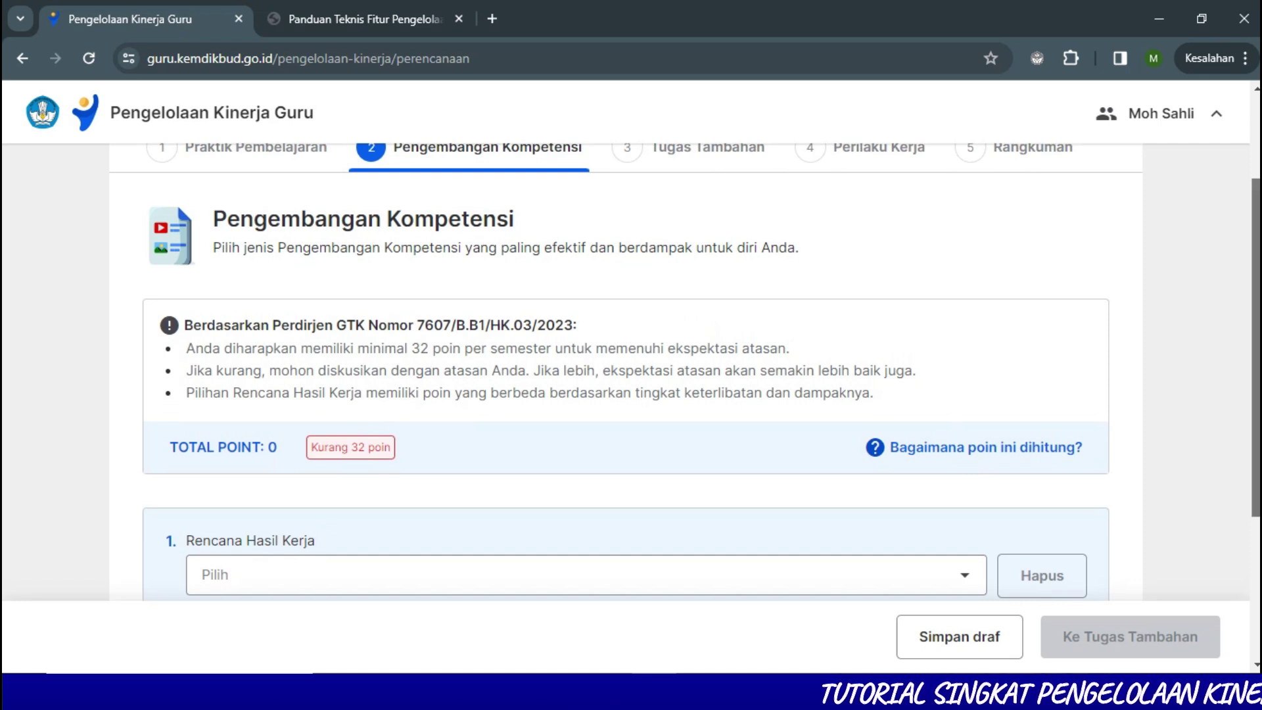
pyautogui.scroll(-3, 631, 368)
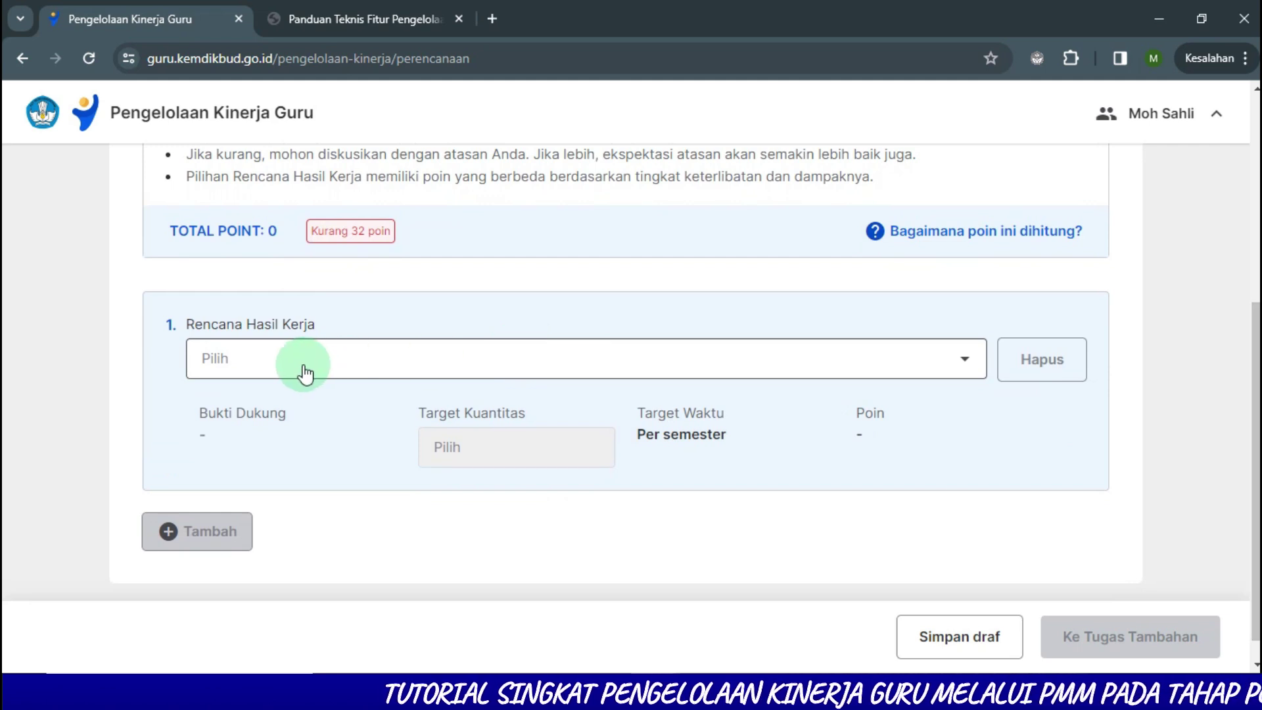
pyautogui.click(304, 373)
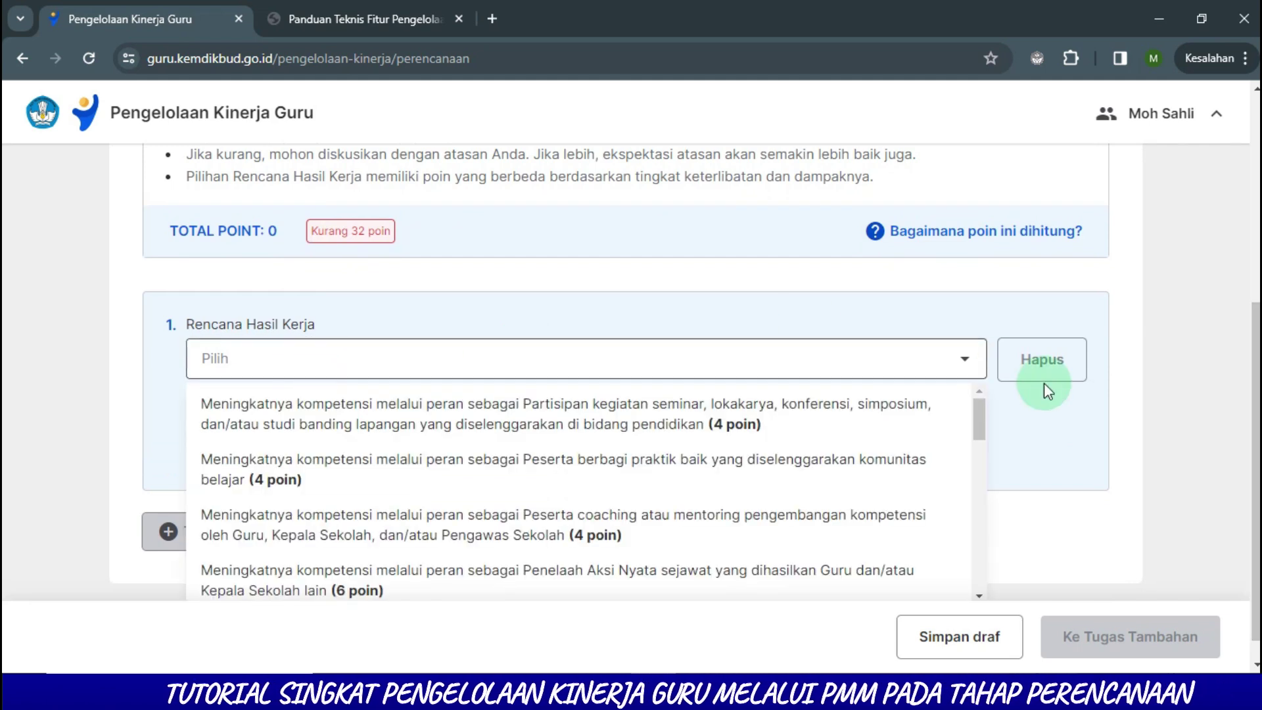
pyautogui.scroll(-1, 1163, 402)
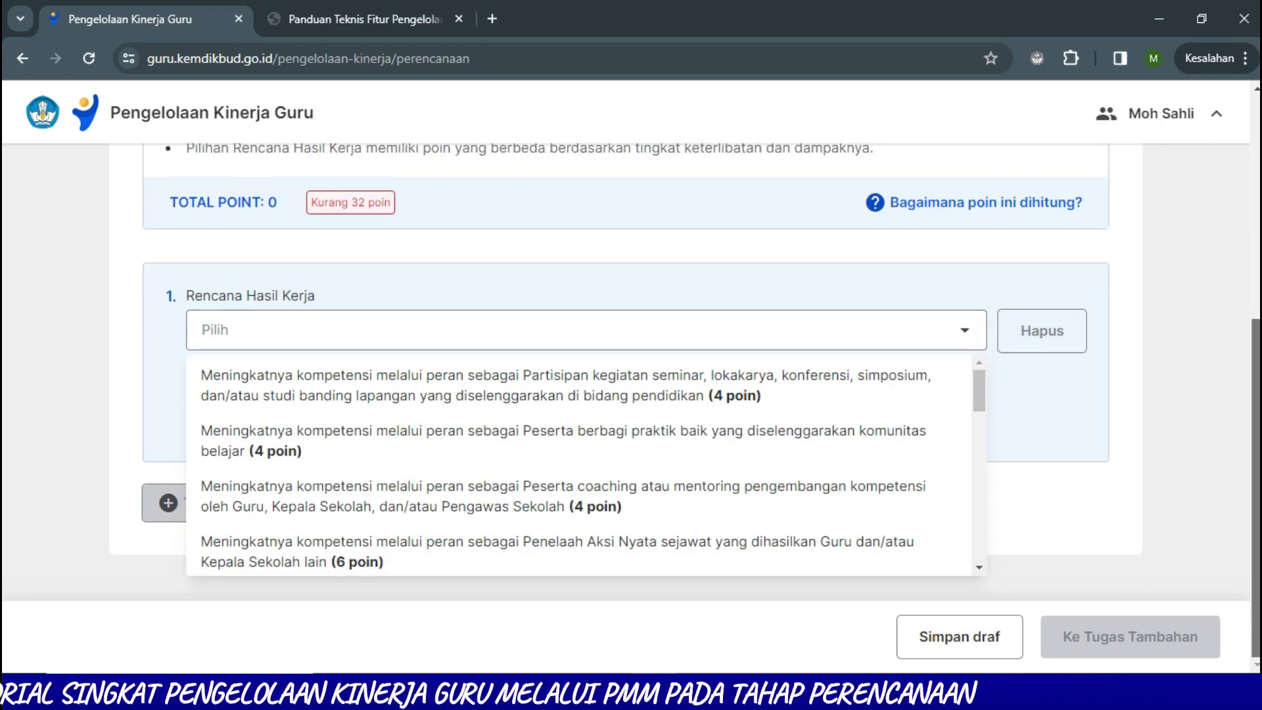
pyautogui.click(983, 387)
pyautogui.moveTo(984, 387); pyautogui.dragTo(988, 548)
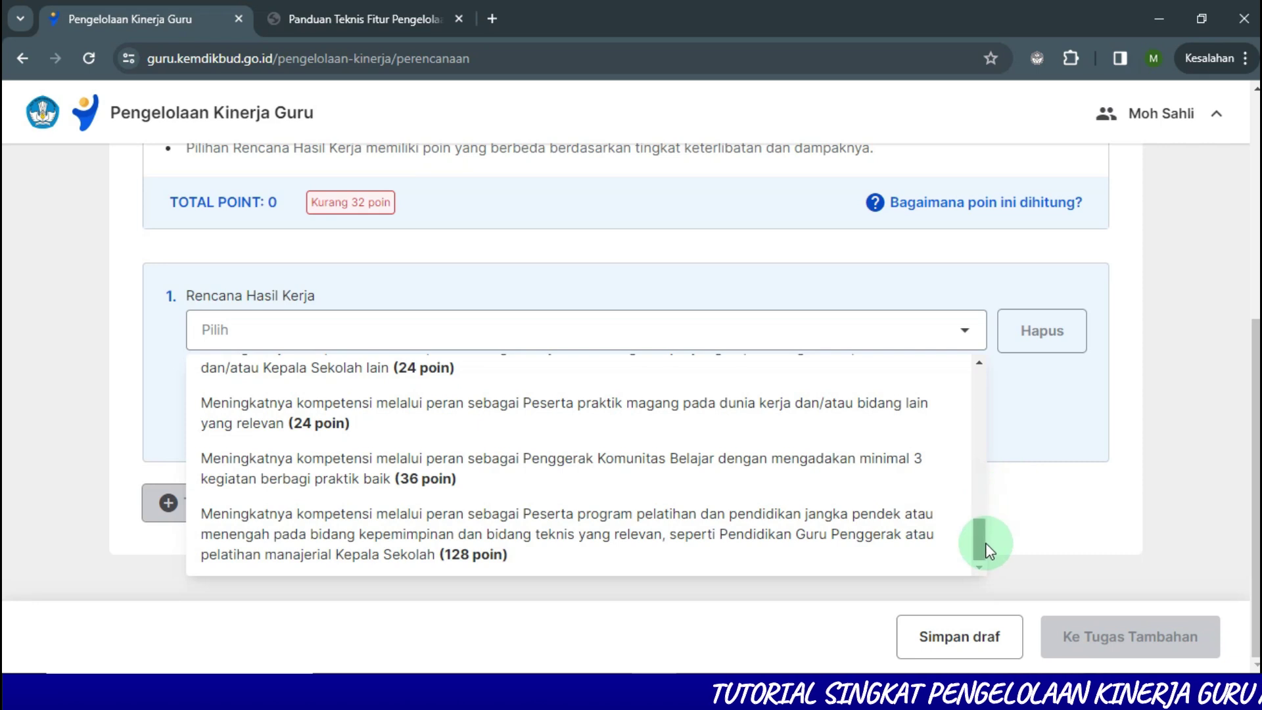
pyautogui.moveTo(983, 545); pyautogui.dragTo(980, 389)
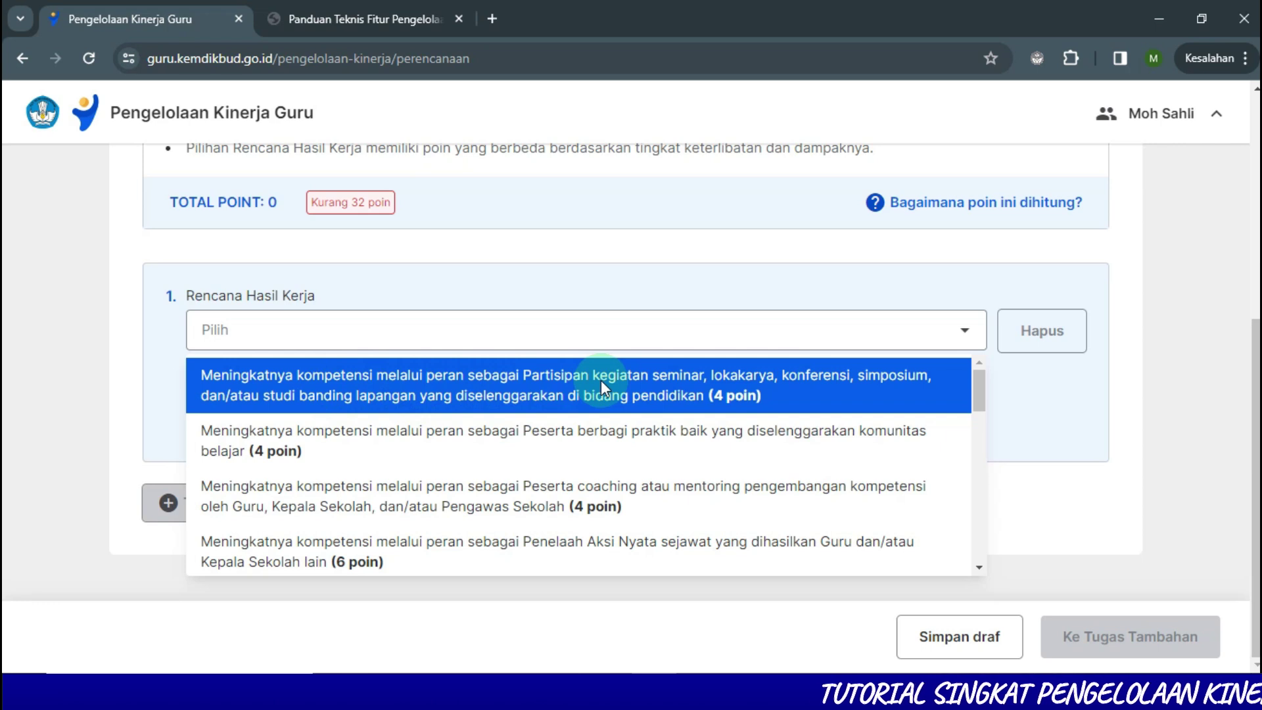
pyautogui.click(747, 395)
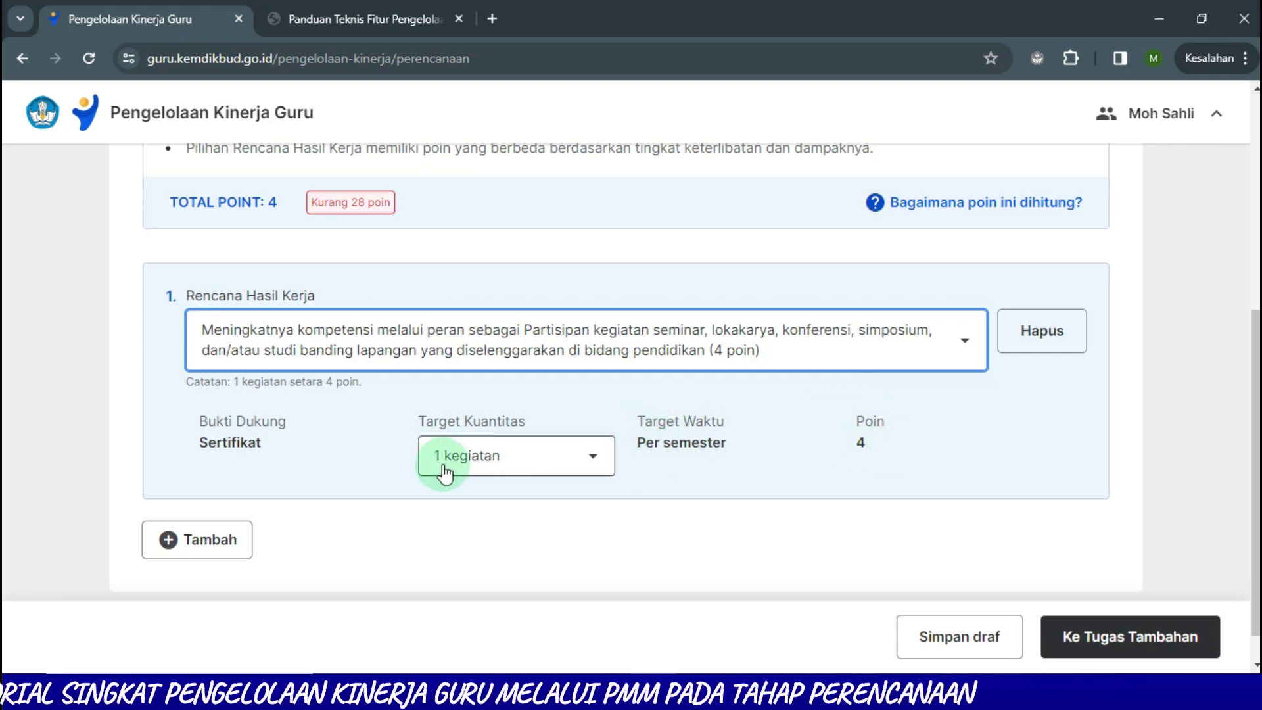
# Step: Keep the Target Kuantitas of the first Rencana Hasil Kerja at 1 kegiatan
pyautogui.click(599, 458)
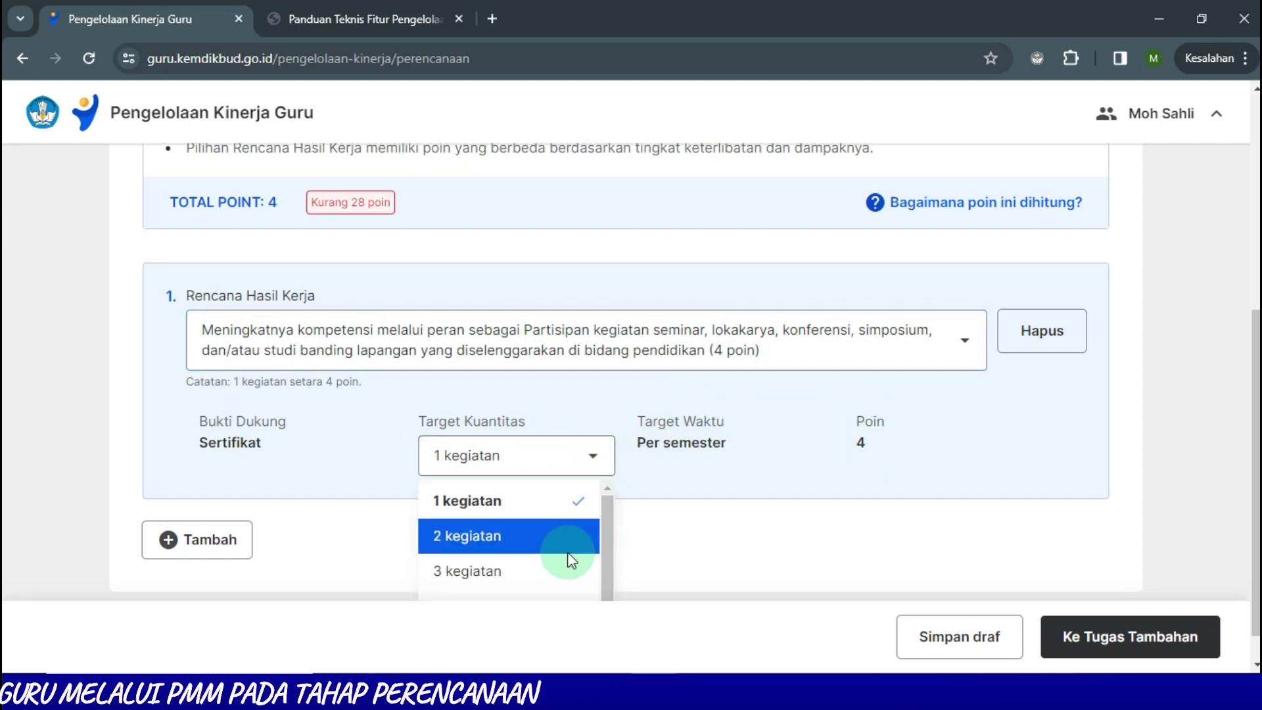
pyautogui.click(540, 501)
pyautogui.moveTo(1257, 487)
pyautogui.mouseDown()
pyautogui.moveTo(1257, 443)
pyautogui.moveTo(1258, 506)
pyautogui.mouseUp()
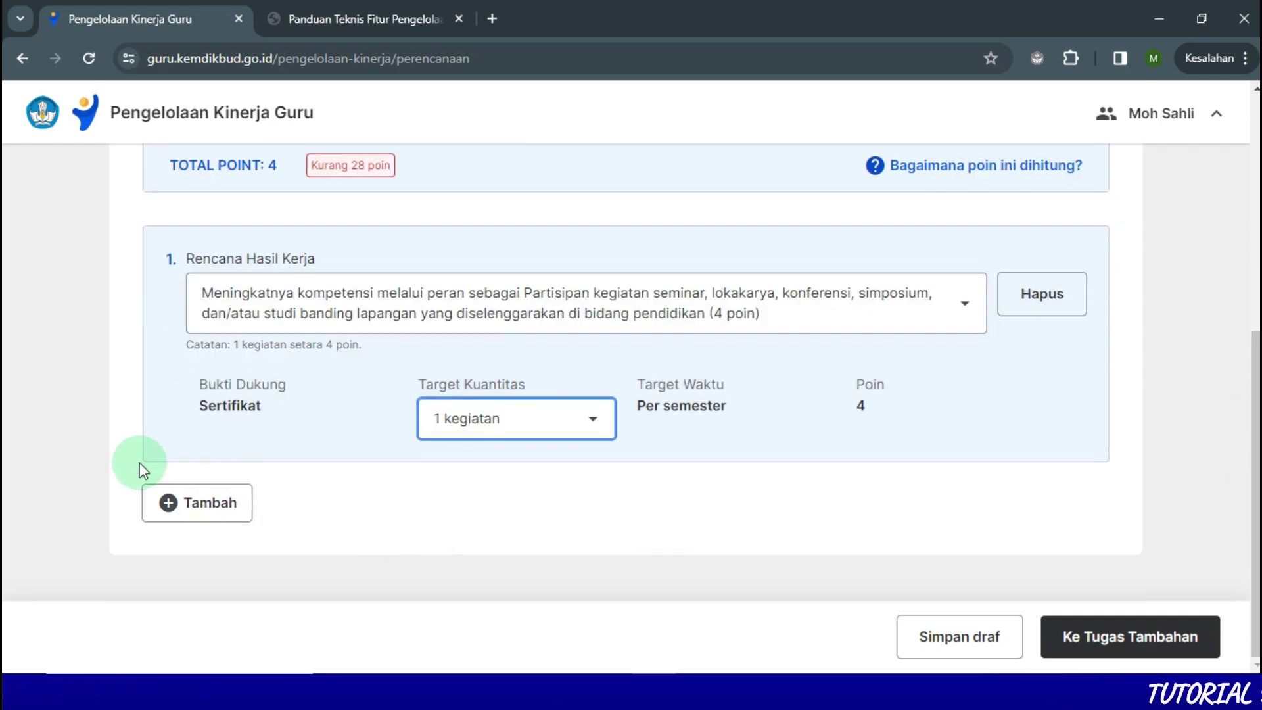
# Step: Add a second Rencana Hasil Kerja and set it to the 8-point option for Peserta Pelatihan Mandiri
pyautogui.click(214, 506)
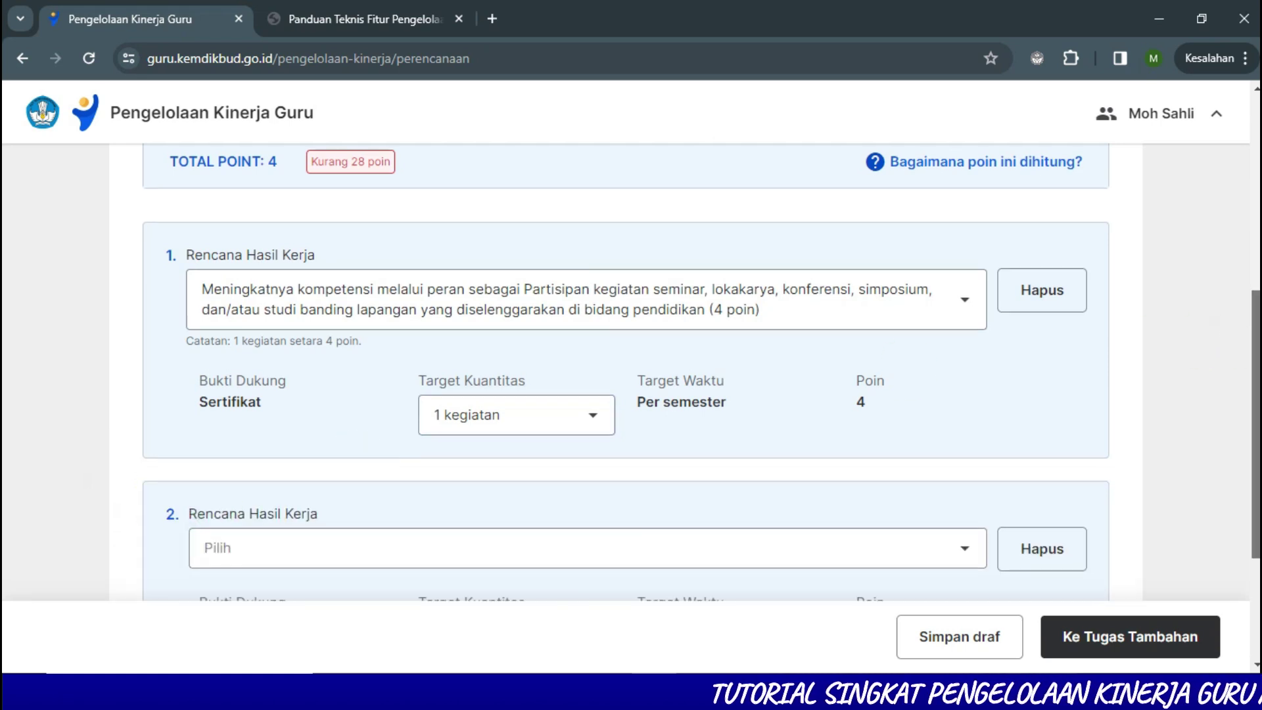
pyautogui.scroll(-3, 981, 389)
pyautogui.click(980, 388)
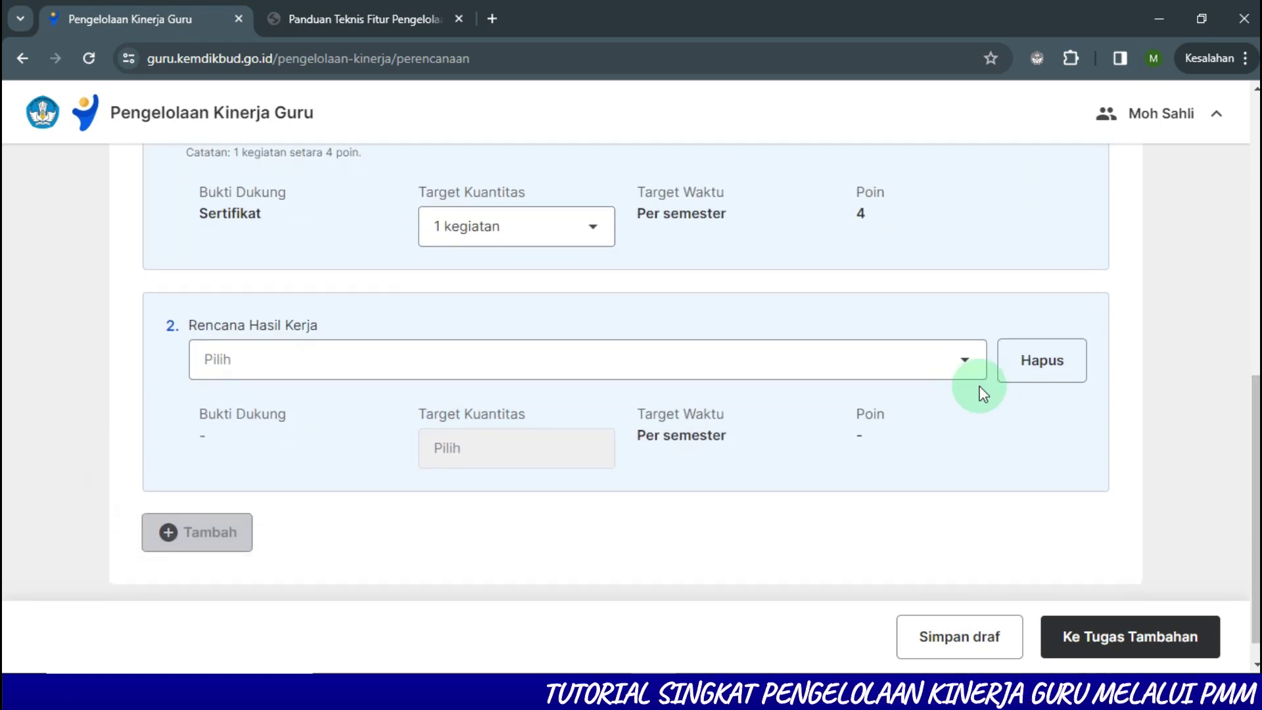
pyautogui.click(940, 387)
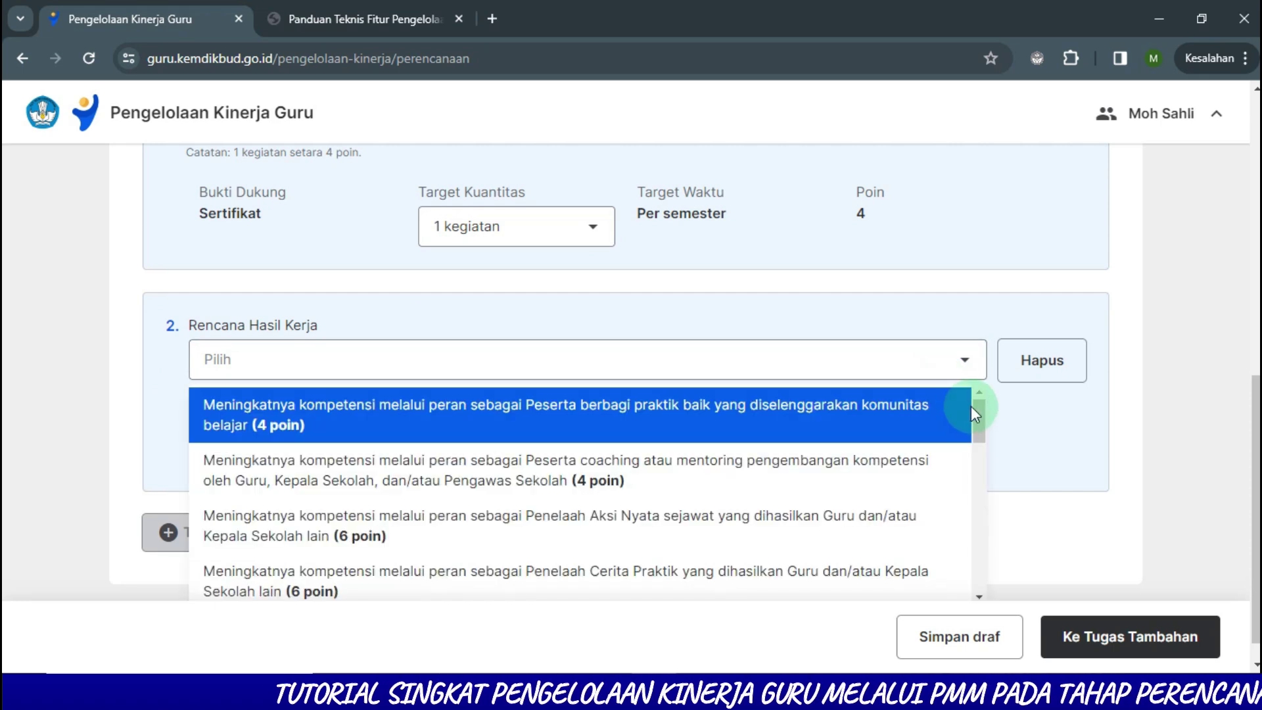
pyautogui.moveTo(1257, 453); pyautogui.dragTo(1257, 468)
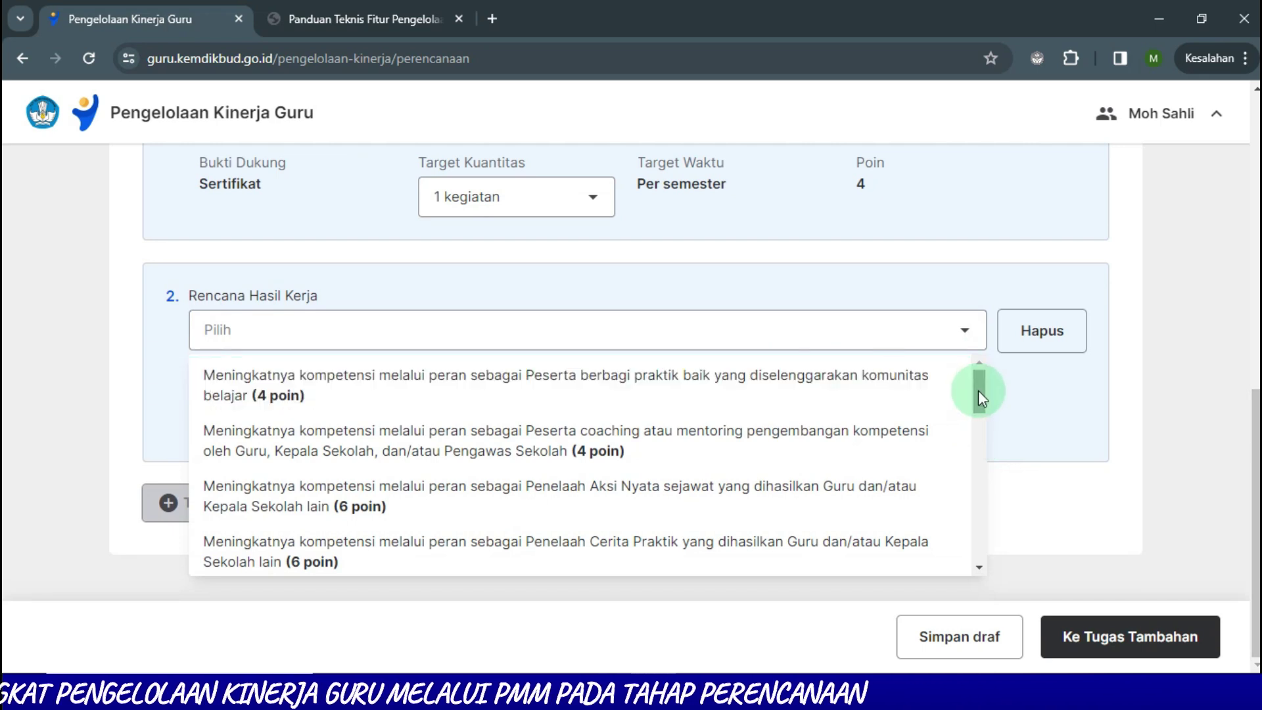
pyautogui.moveTo(976, 392); pyautogui.dragTo(980, 482)
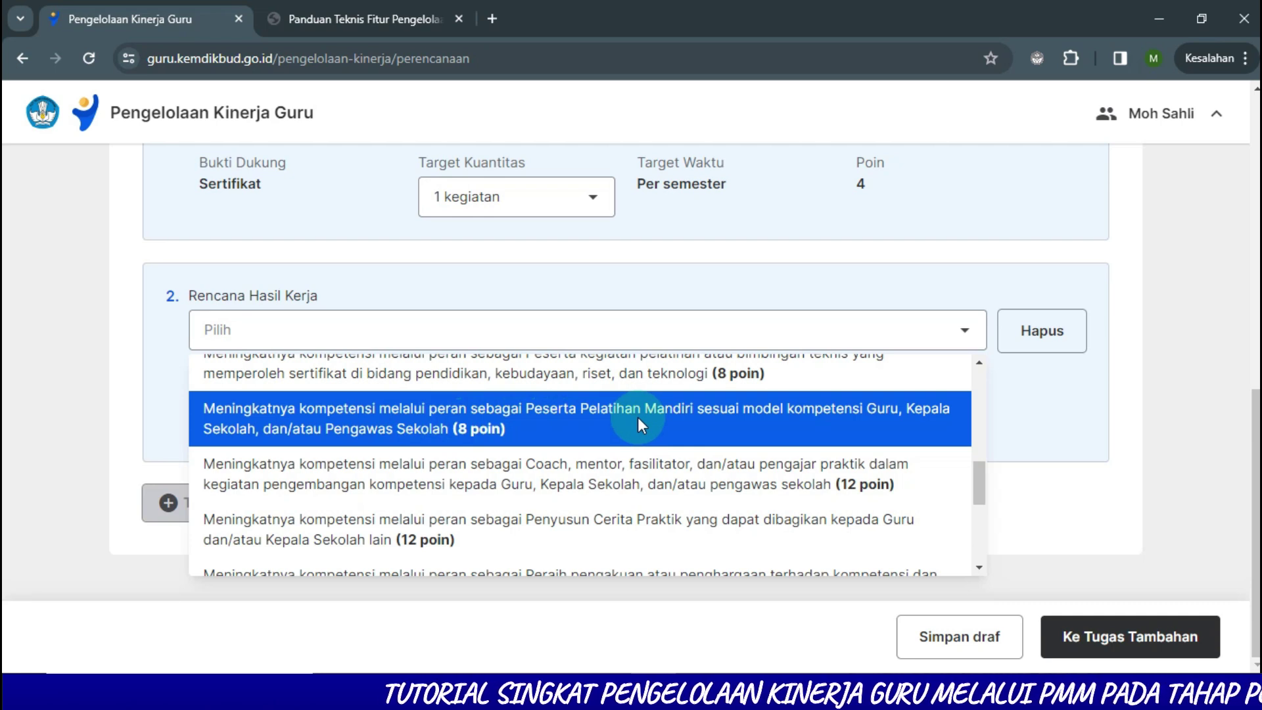
pyautogui.click(738, 421)
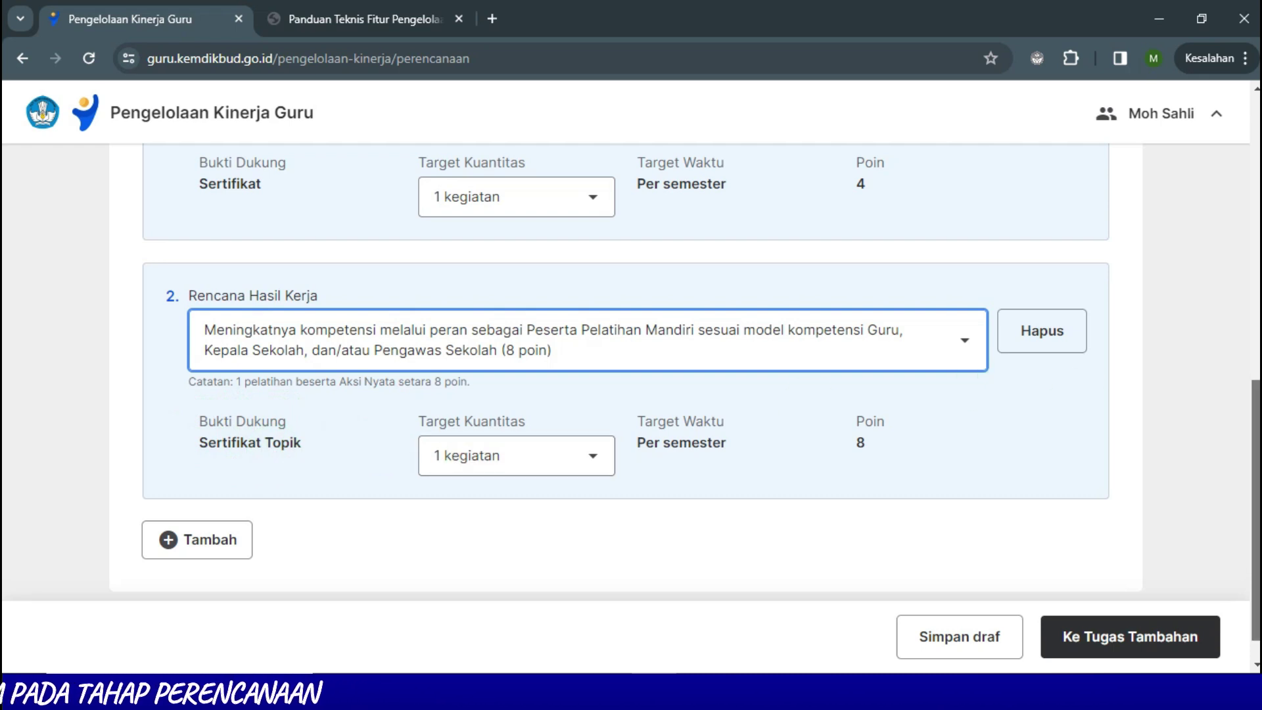
# Step: Set the Target Kuantitas of the second Rencana Hasil Kerja to 2 kegiatan and check the total points
pyautogui.scroll(1, 374, 273)
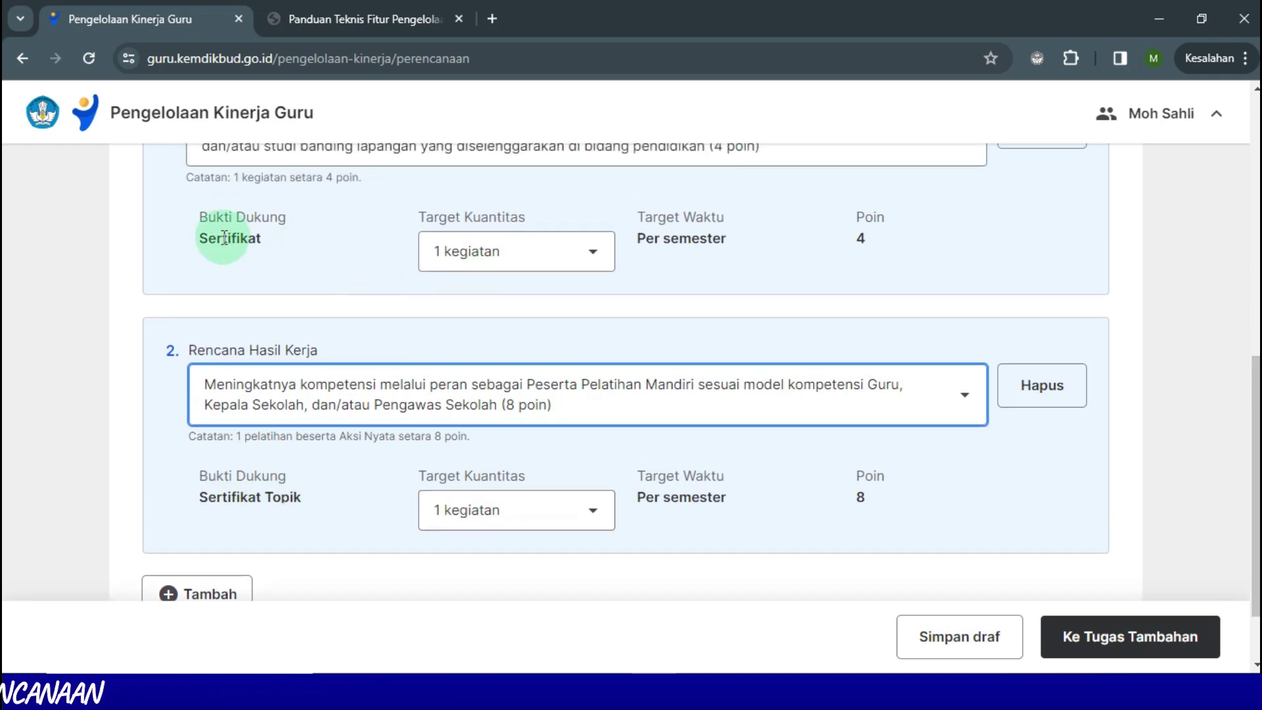
pyautogui.scroll(-2, 631, 395)
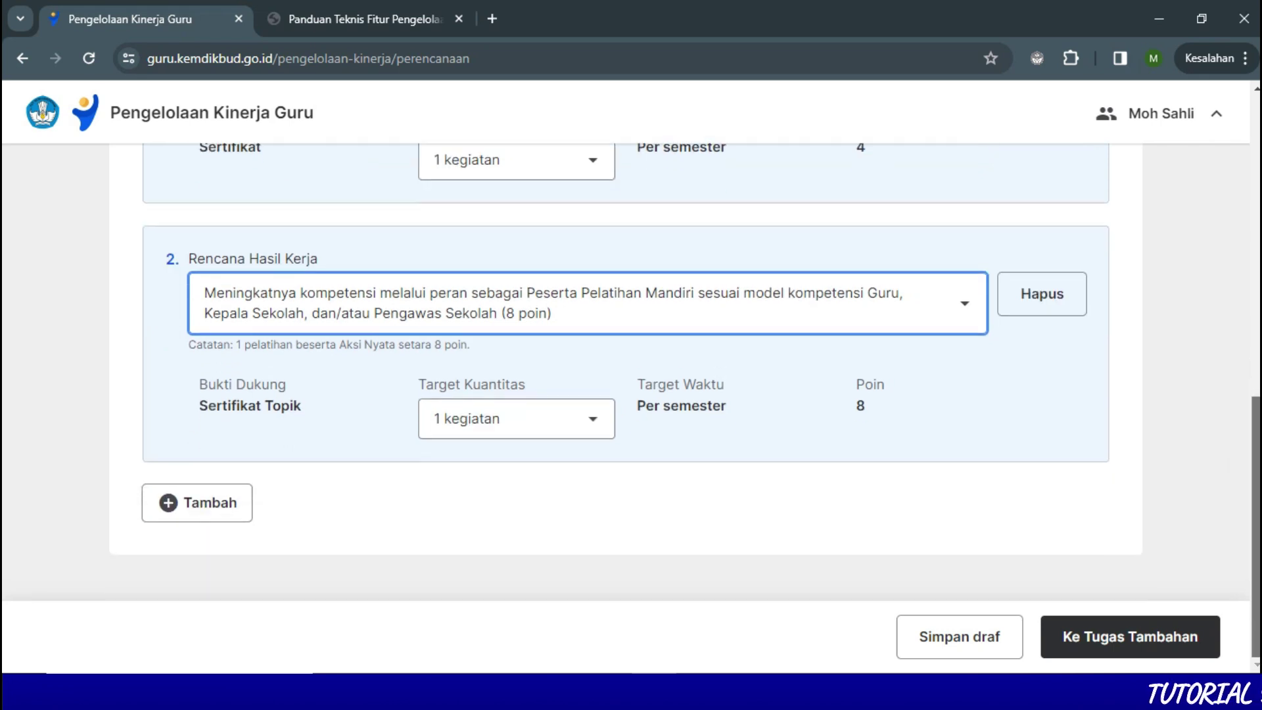
pyautogui.click(600, 434)
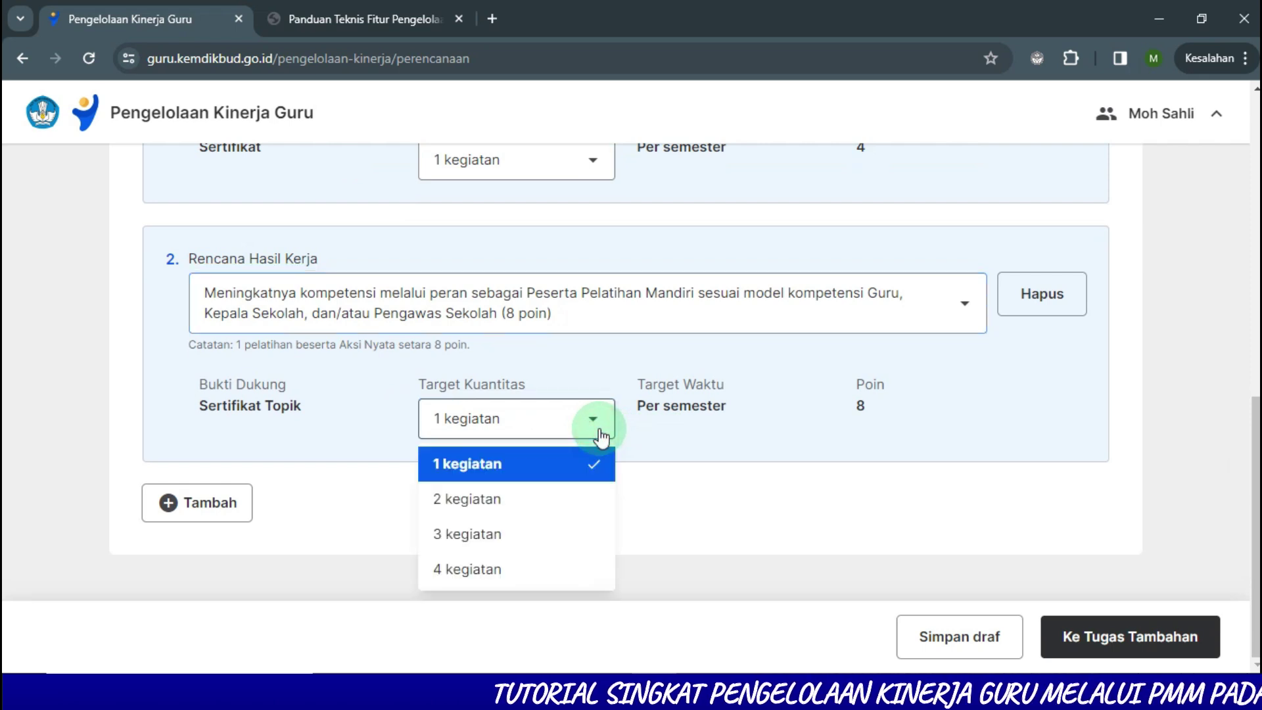
pyautogui.click(500, 510)
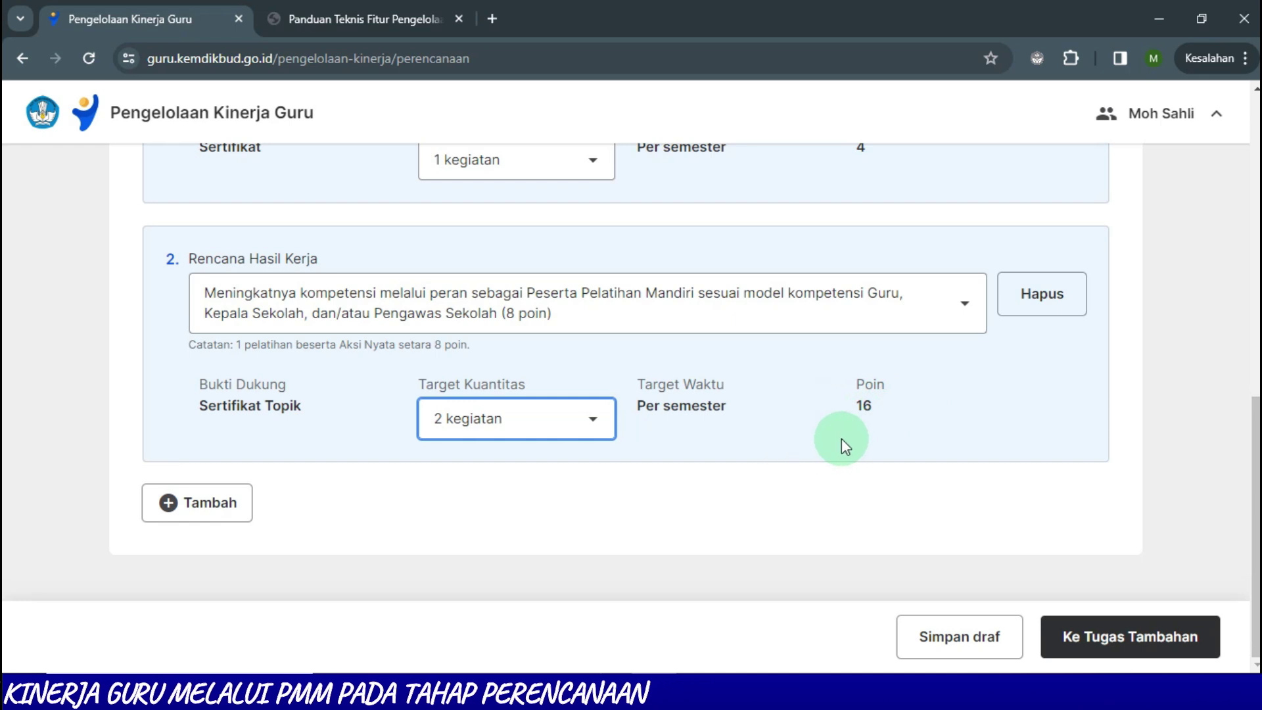
pyautogui.moveTo(1256, 518); pyautogui.dragTo(1257, 442)
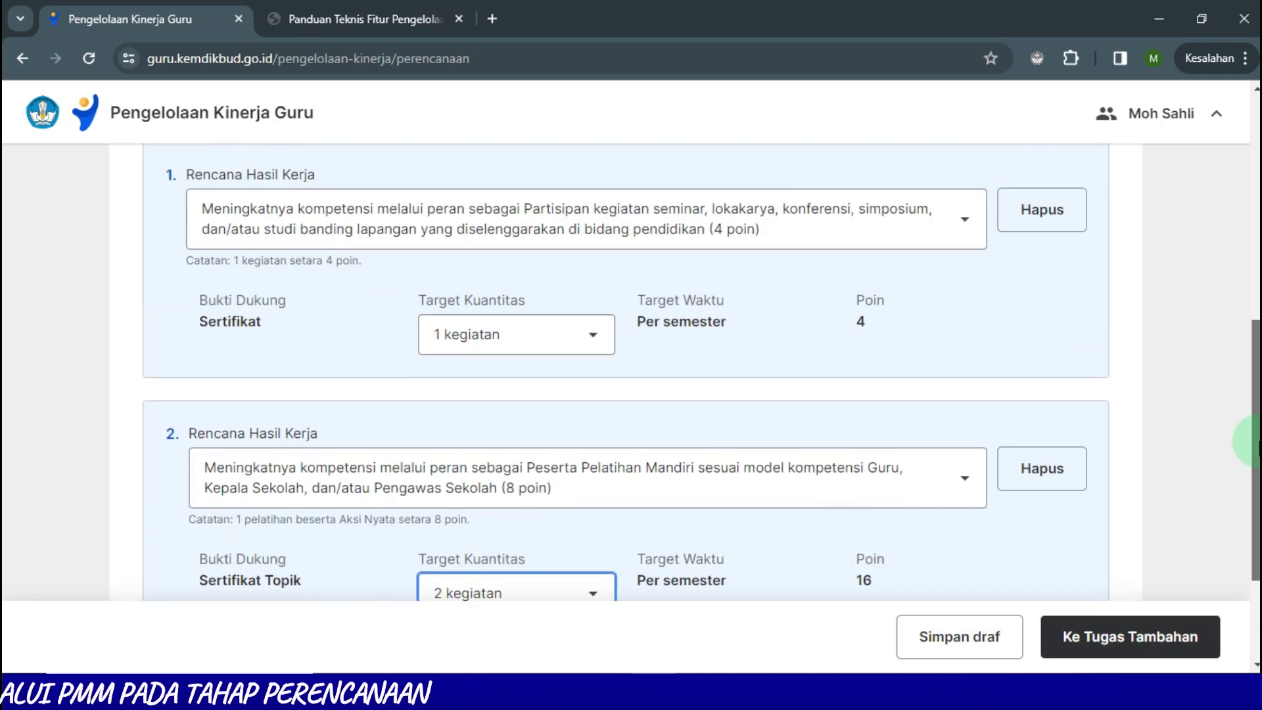
pyautogui.scroll(3, 644, 279)
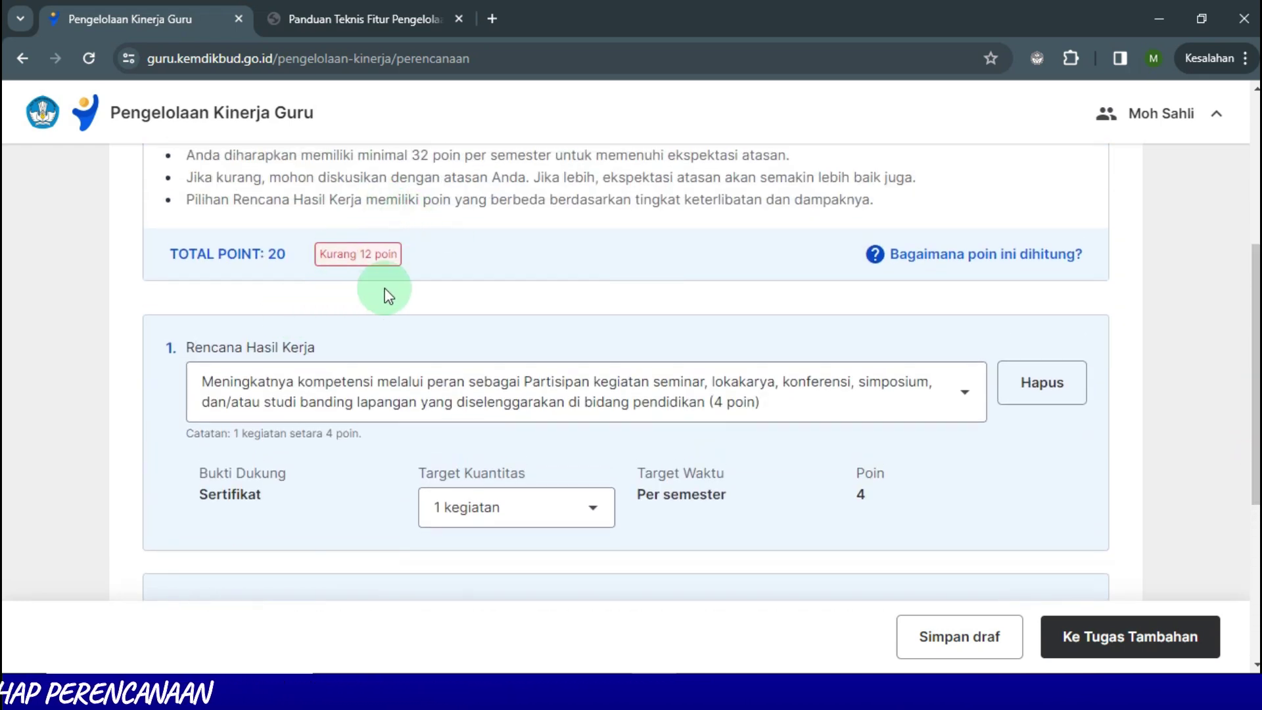
# Step: Add a third Rencana Hasil Kerja with the 6-point option for Penelaah Aksi Nyata sejawat, and check the total points
pyautogui.scroll(-5, 632, 395)
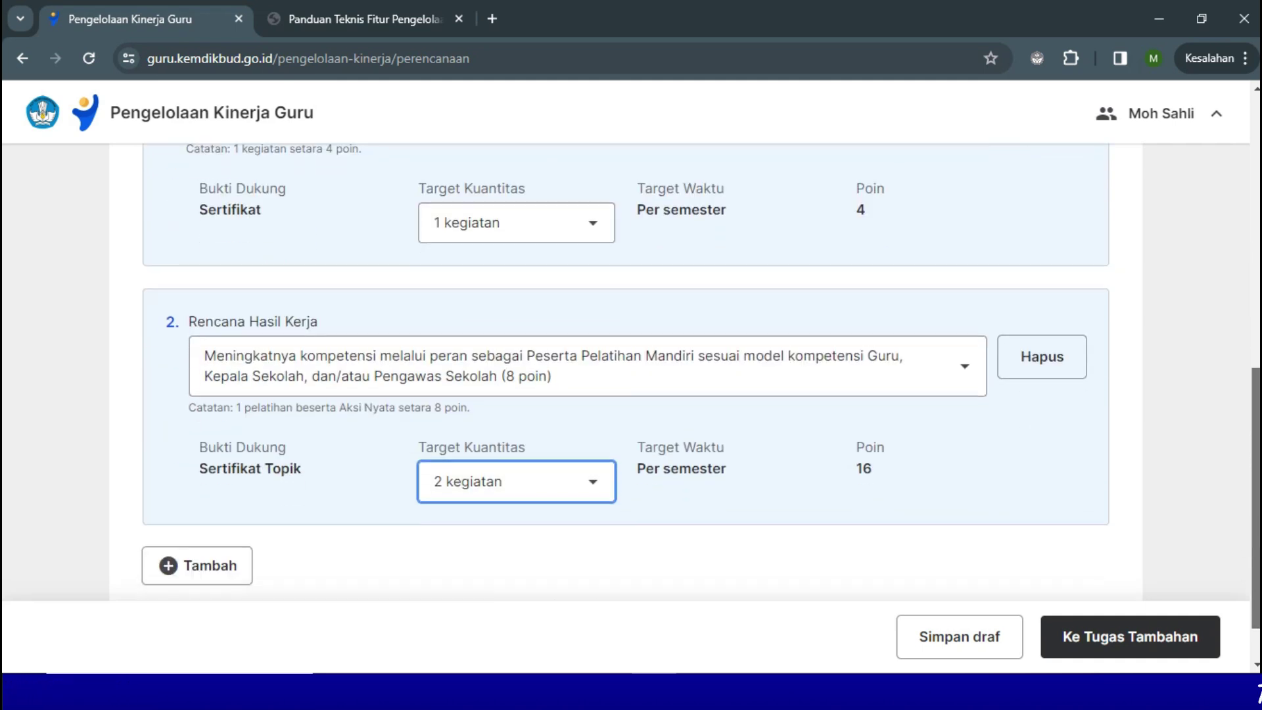
pyautogui.click(225, 505)
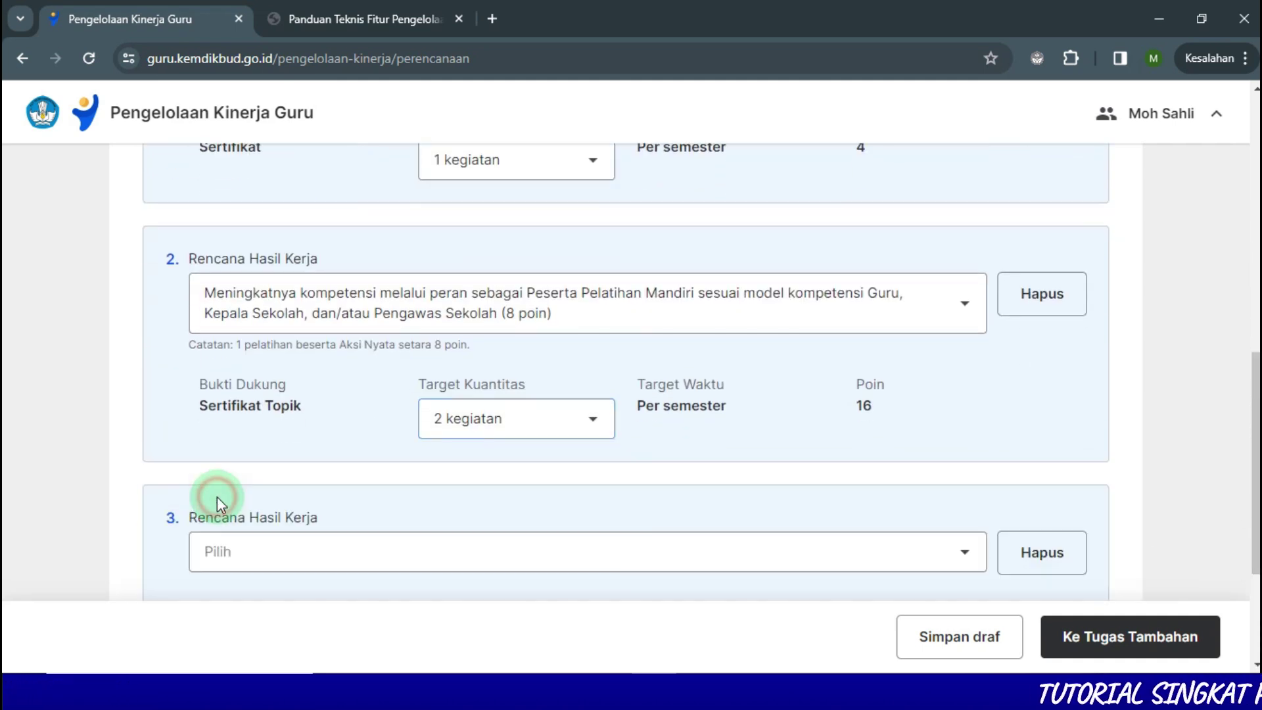
pyautogui.scroll(-3, 631, 368)
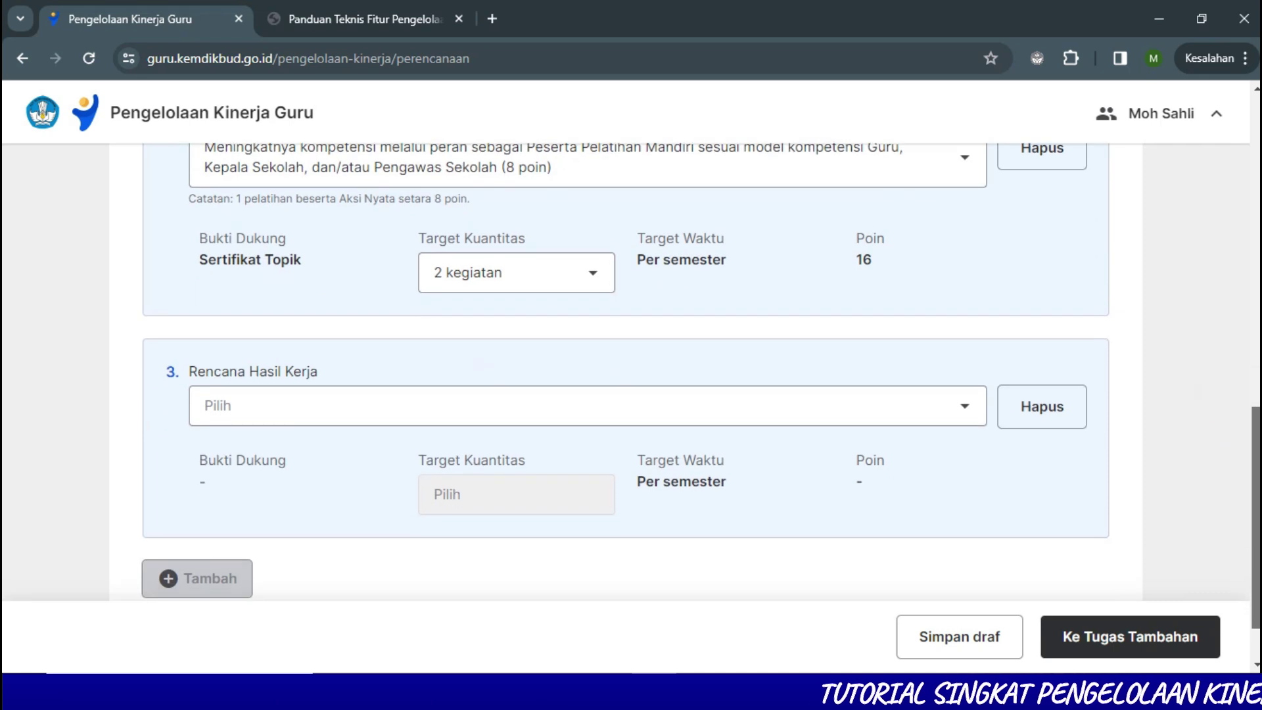
pyautogui.click(953, 390)
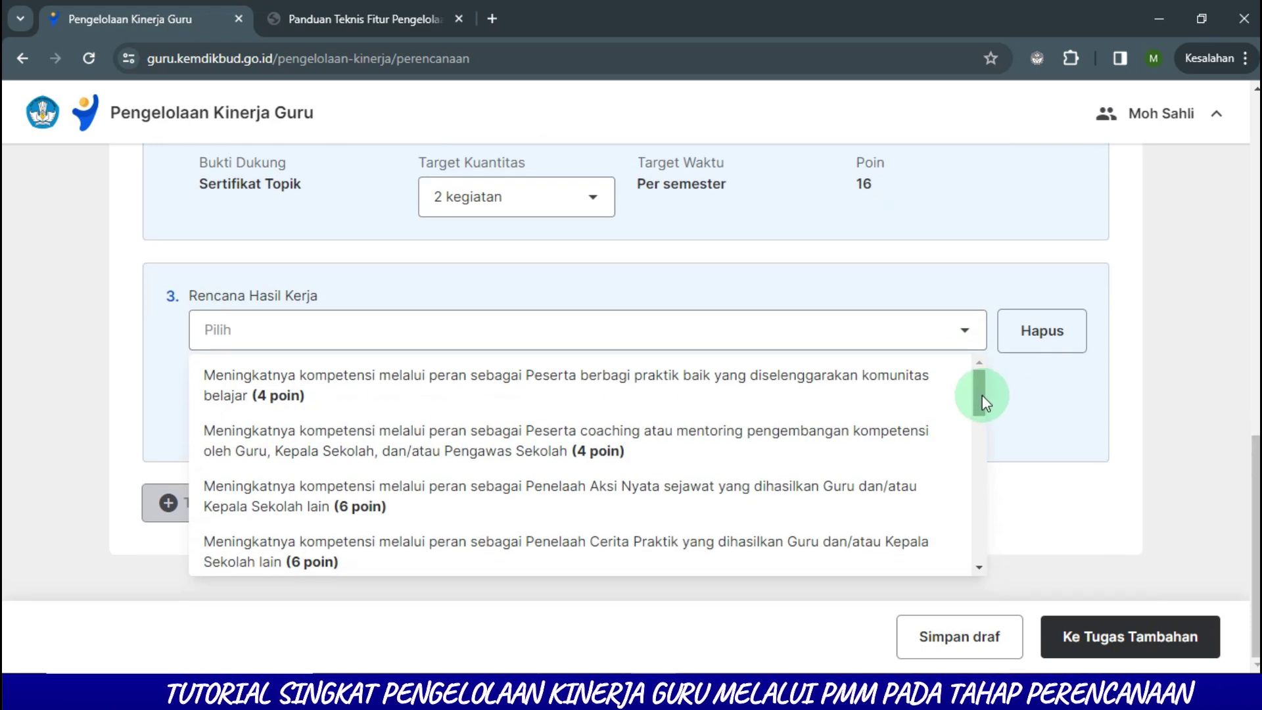
pyautogui.moveTo(982, 401); pyautogui.dragTo(986, 413)
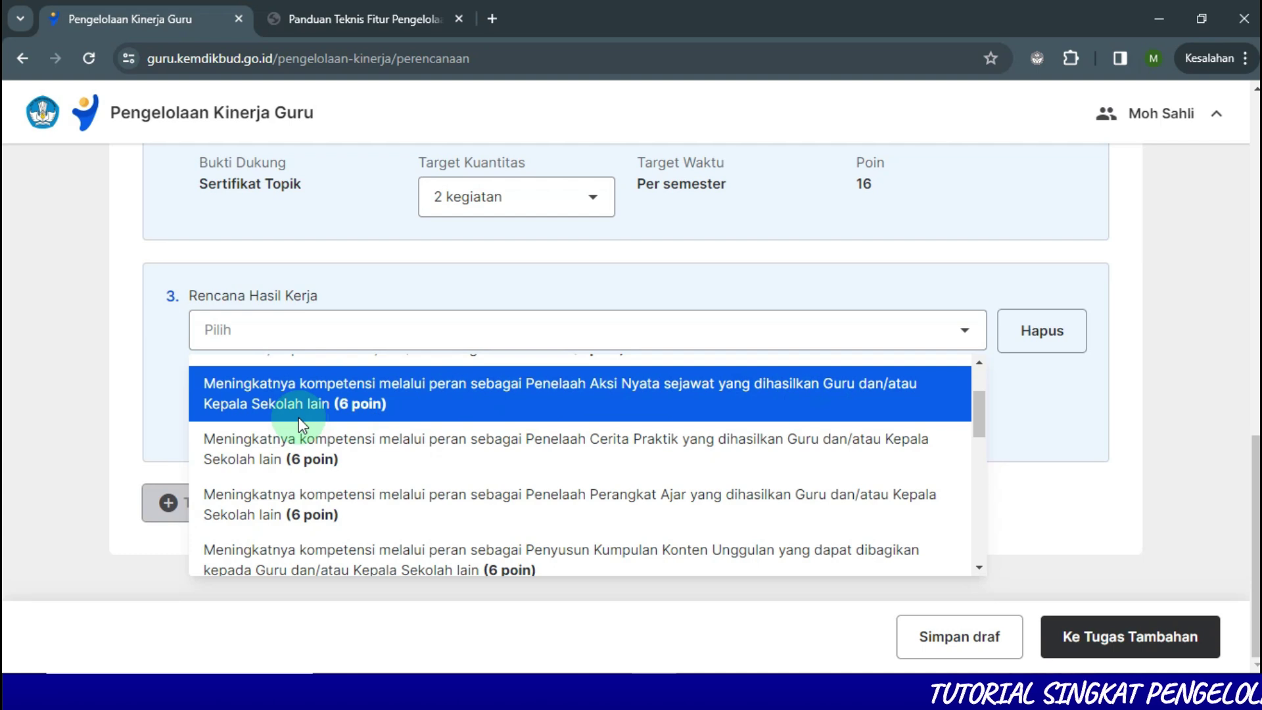
pyautogui.click(385, 409)
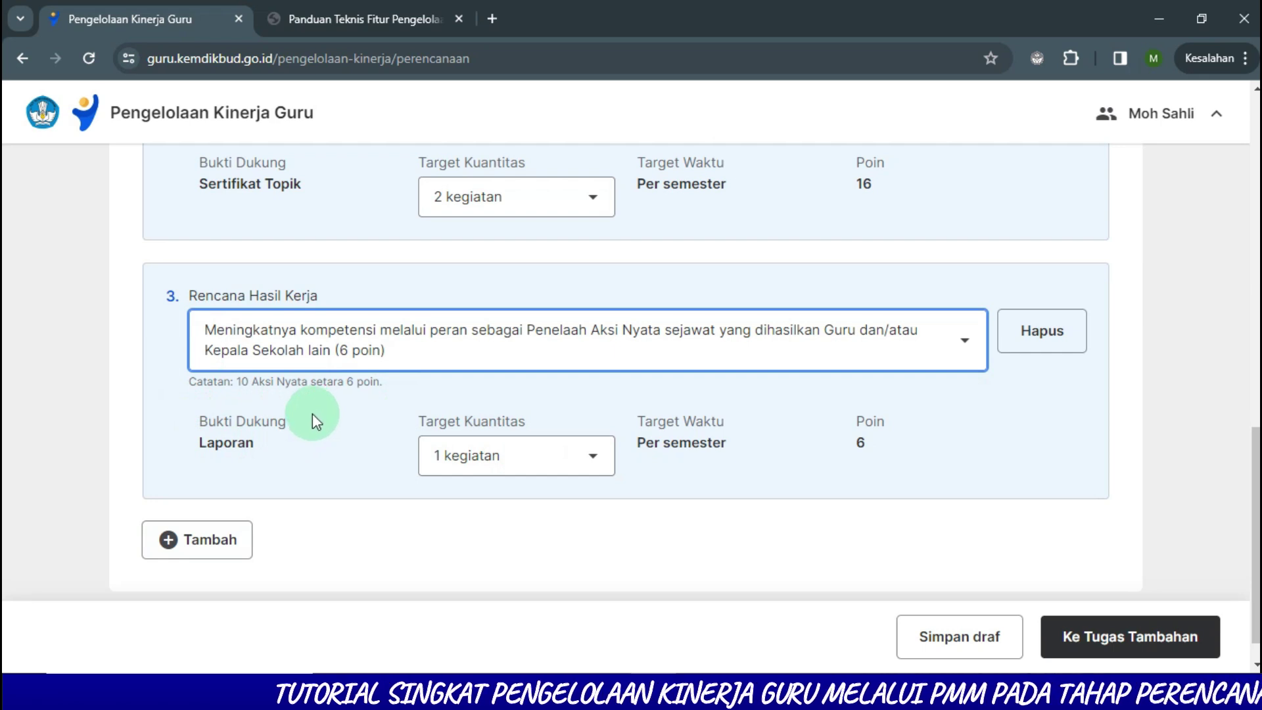
pyautogui.scroll(9, 1244, 342)
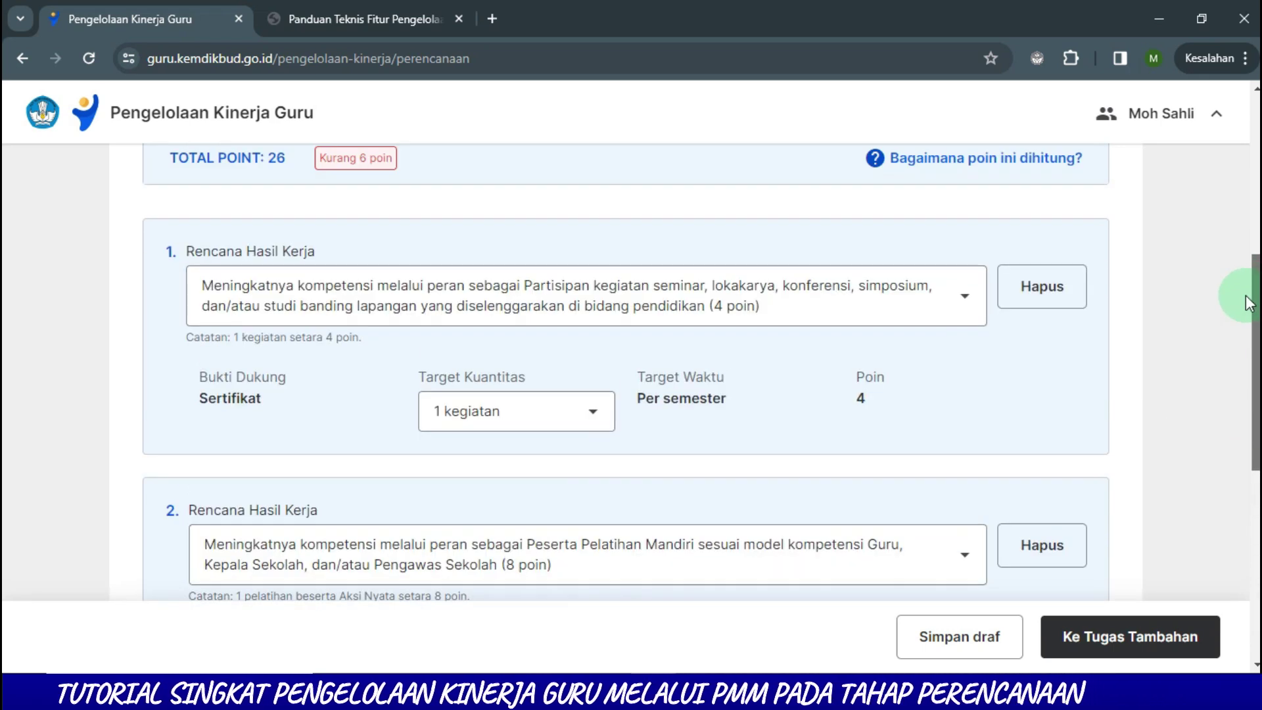
# Step: Add a fourth Rencana Hasil Kerja with the 8-point option for Partisipan observasi praktik pembelajaran bersama rekan sejawat
pyautogui.scroll(-9, 1244, 275)
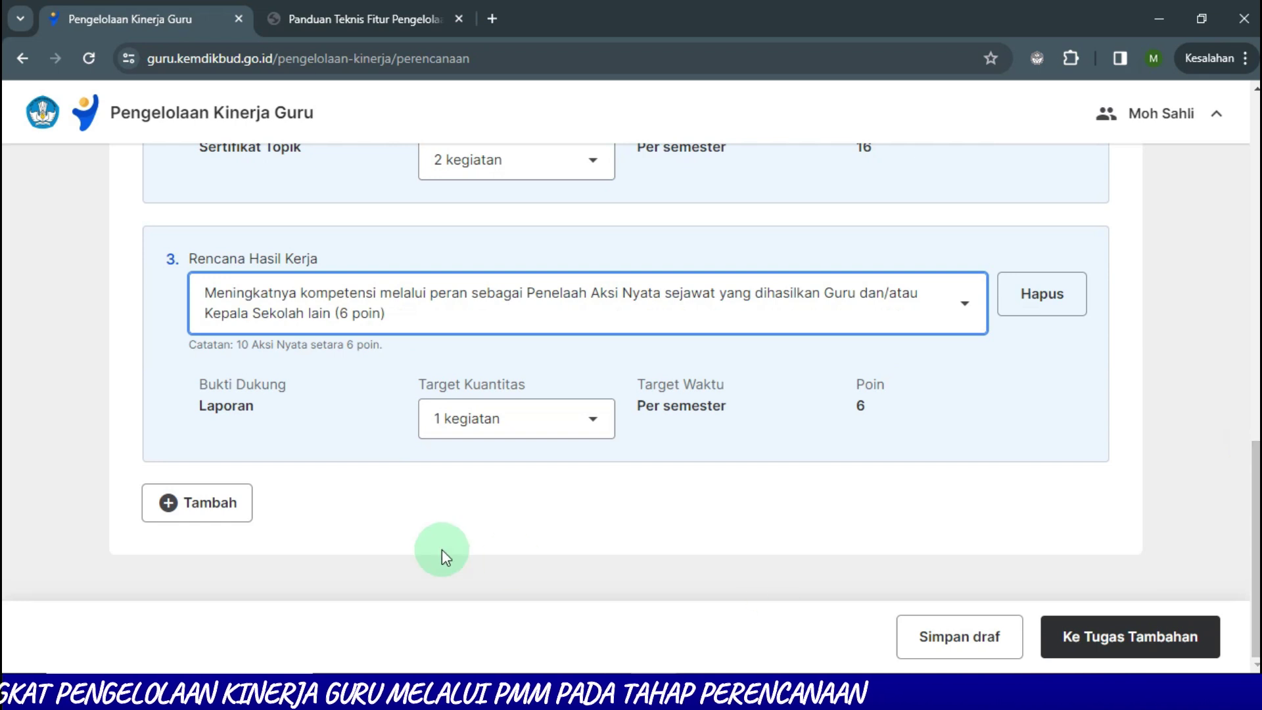
pyautogui.click(229, 516)
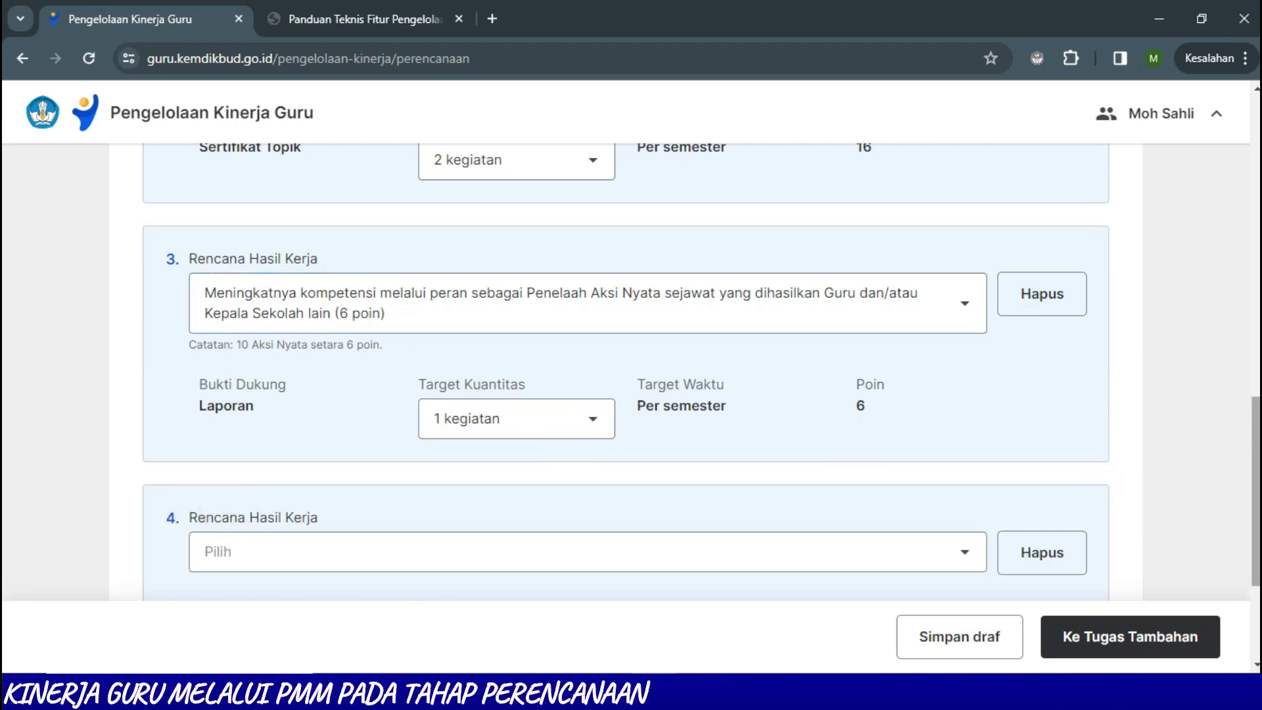
pyautogui.scroll(-3, 1244, 499)
pyautogui.click(957, 327)
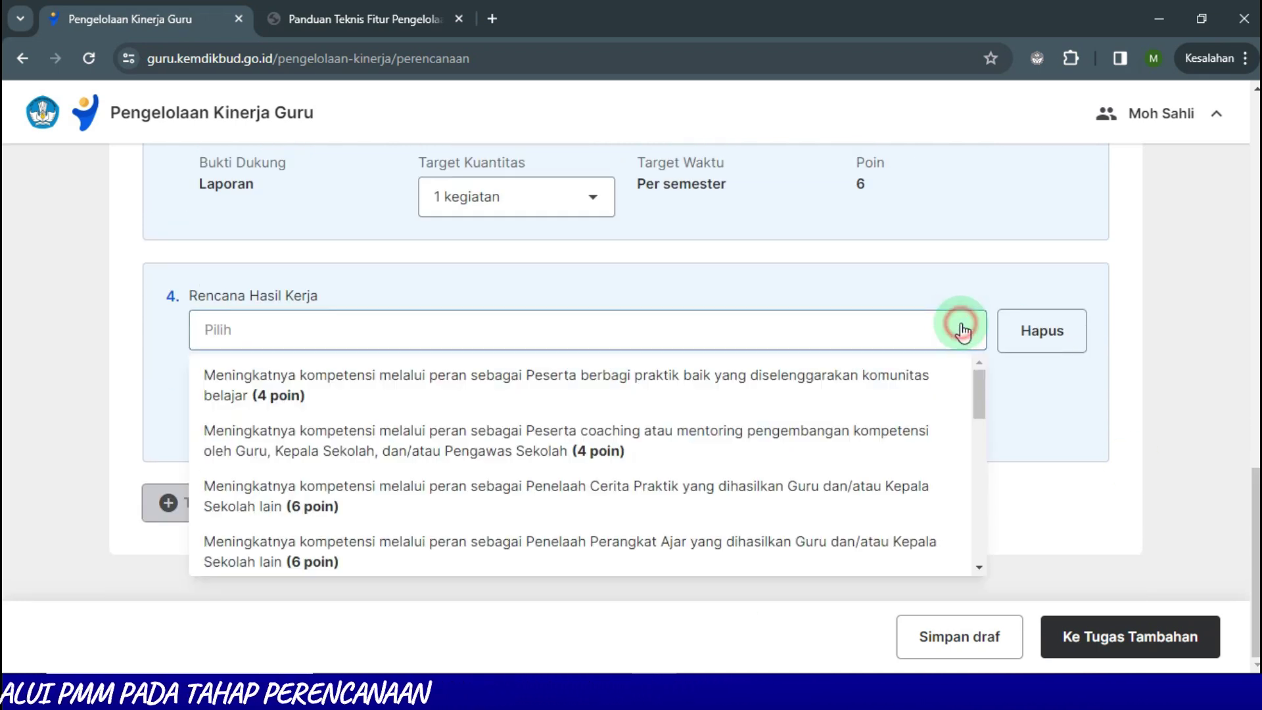
pyautogui.moveTo(982, 388); pyautogui.dragTo(984, 404)
pyautogui.moveTo(986, 415); pyautogui.dragTo(982, 446)
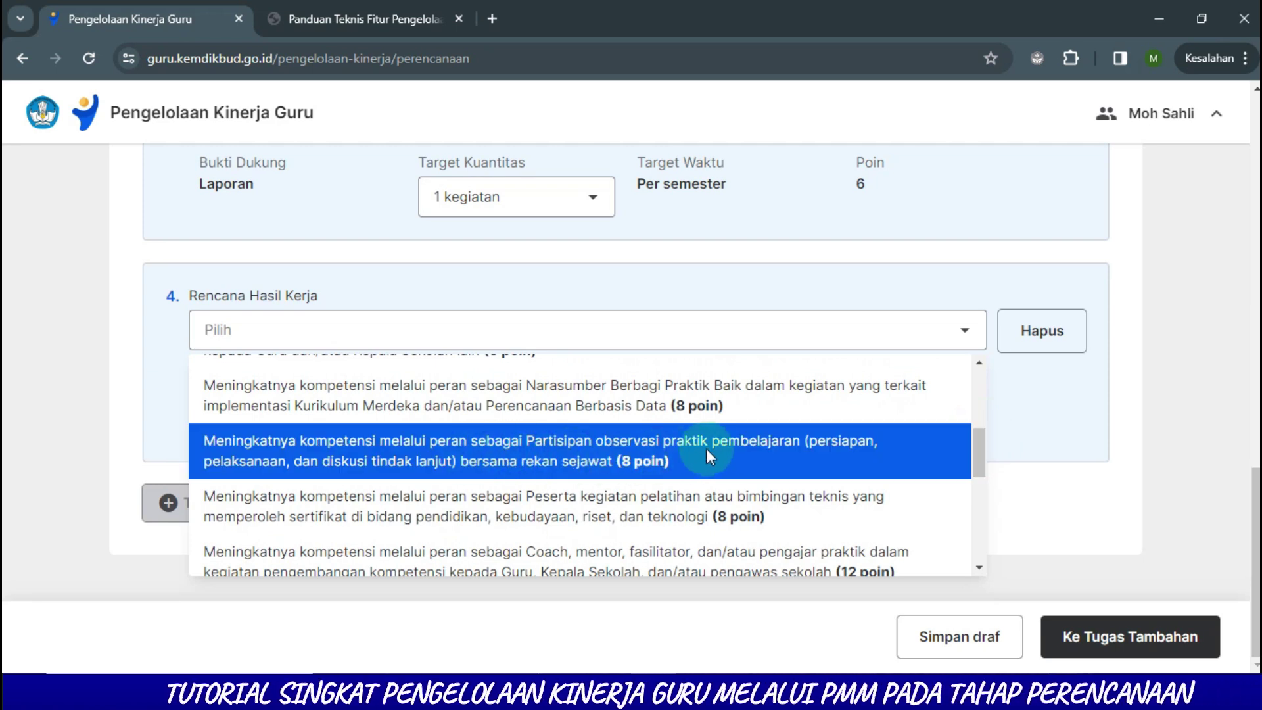
pyautogui.click(480, 453)
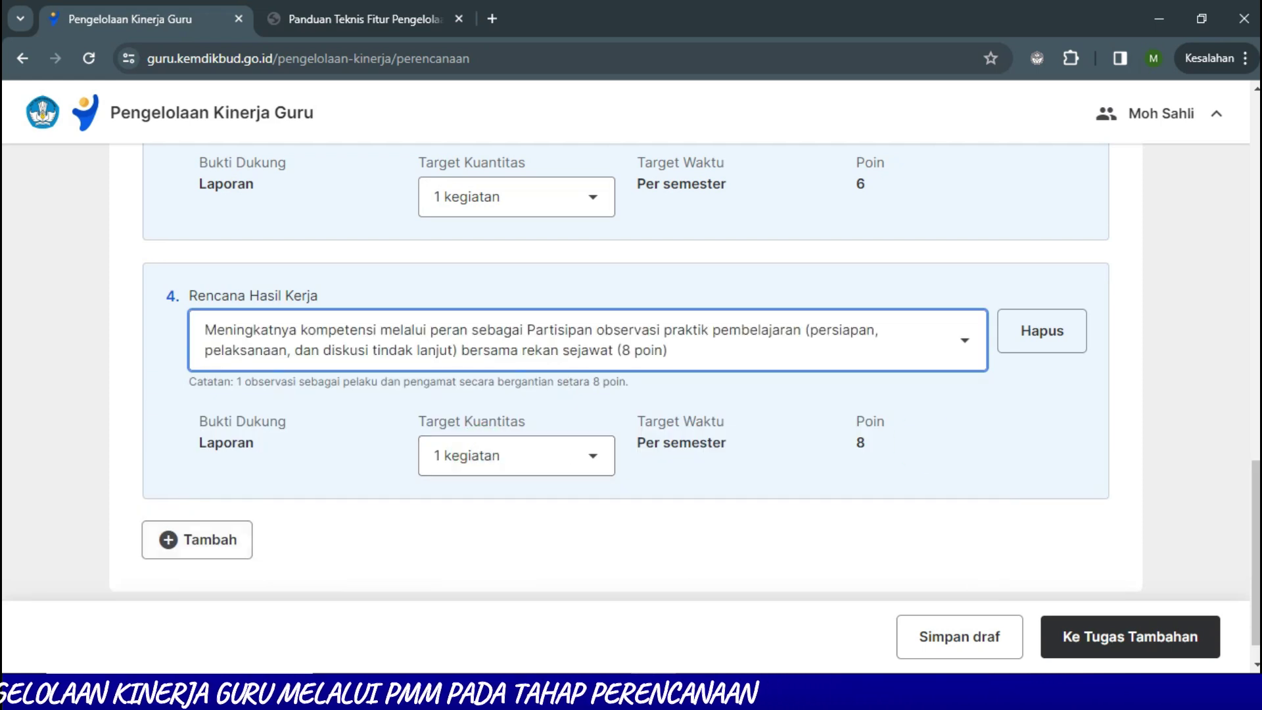
# Step: Check the total points against the 32-point minimum and continue to the Tugas Tambahan section
pyautogui.moveTo(1255, 499); pyautogui.dragTo(1211, 231)
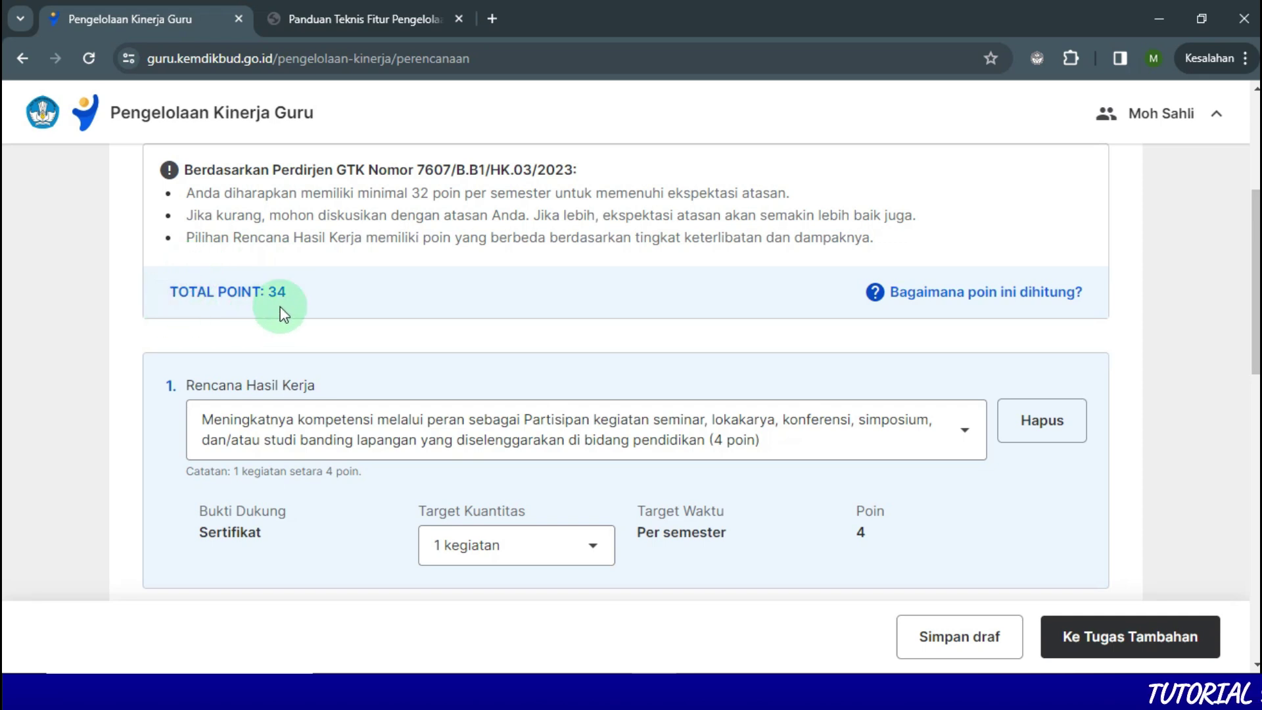
pyautogui.moveTo(1256, 368); pyautogui.dragTo(1256, 653)
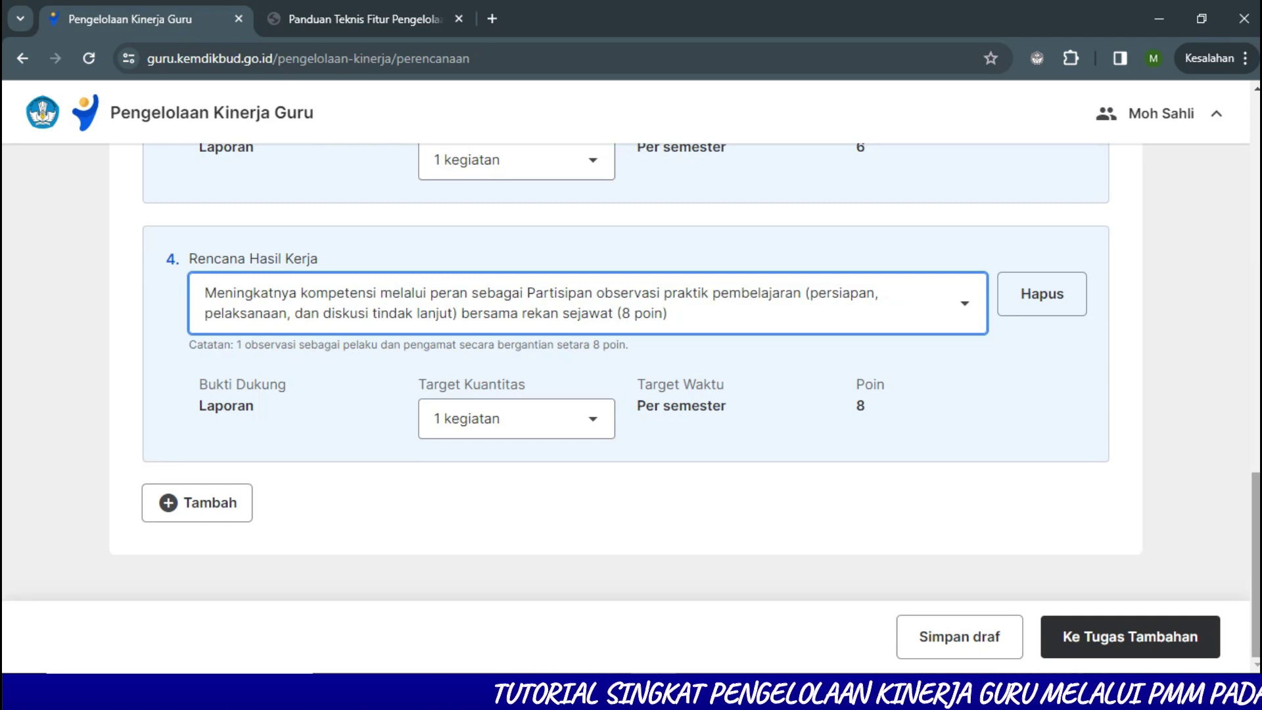
pyautogui.click(1134, 628)
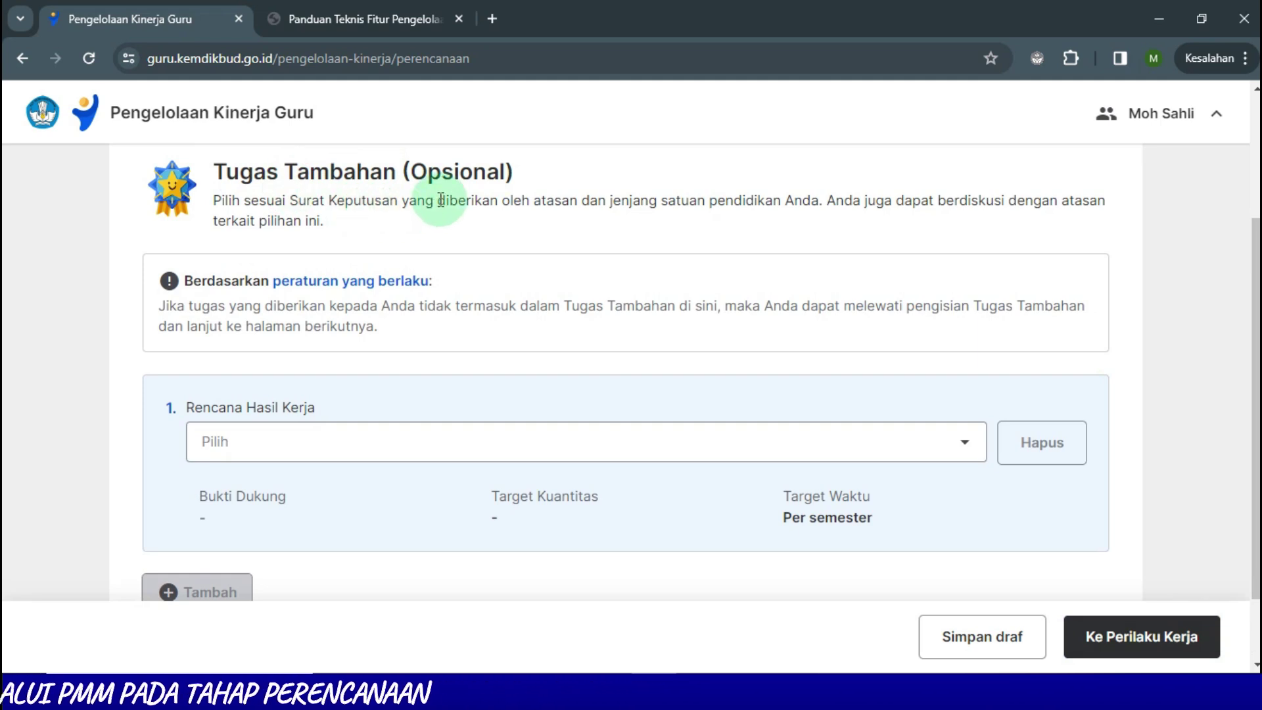
# Step: Try Bendahara Sekolah/Pengelola Bantuan Operasional Sekolah (BOS) as the first Tugas Tambahan, and remove that choice
pyautogui.click(936, 445)
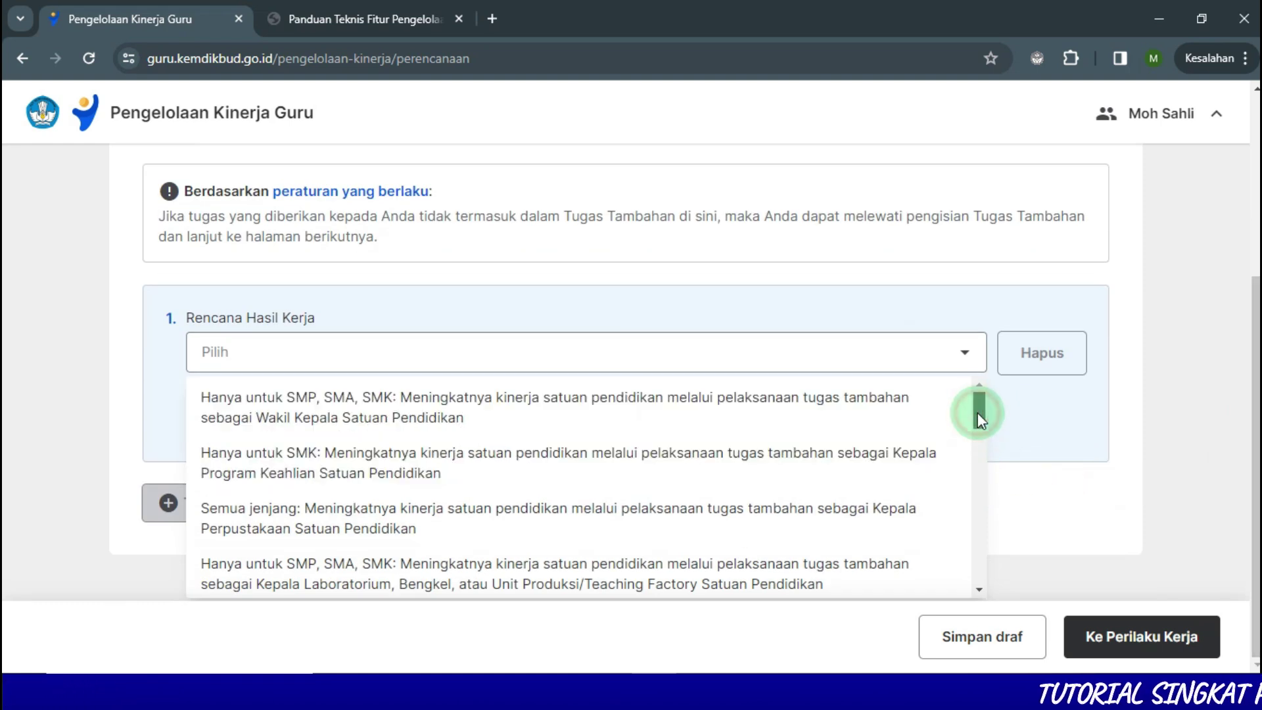
pyautogui.moveTo(978, 413); pyautogui.dragTo(972, 588)
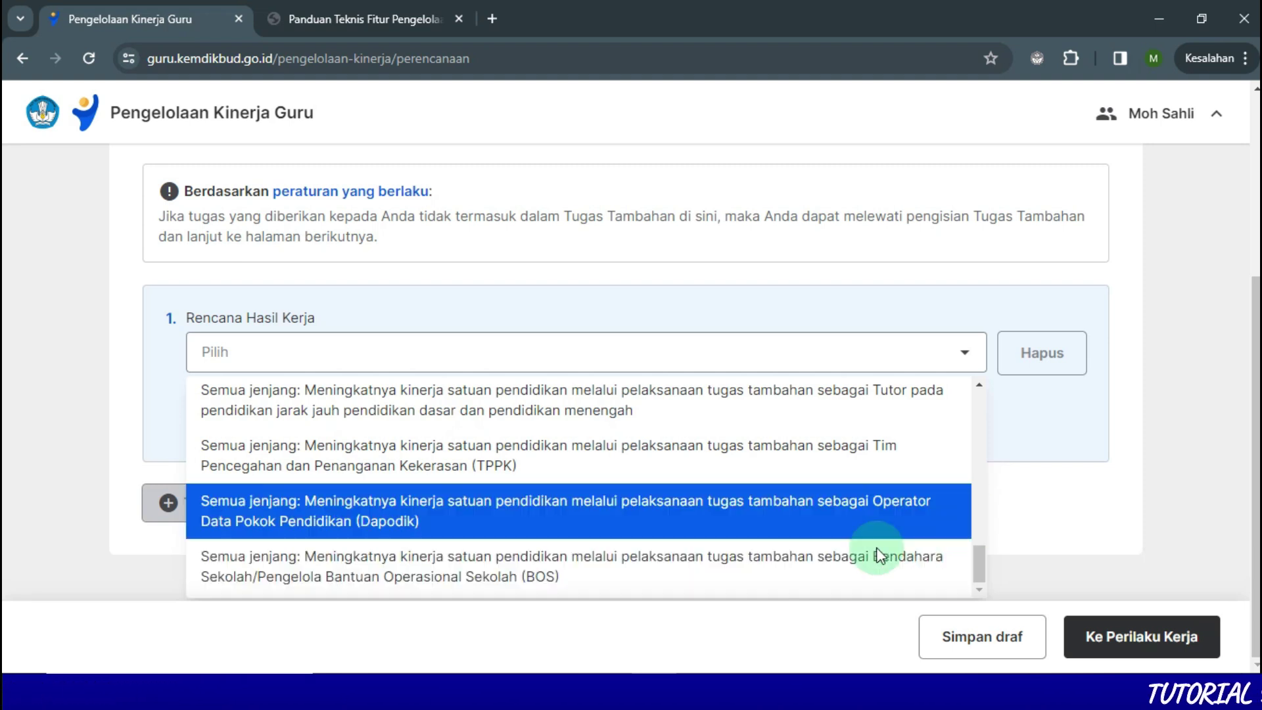
pyautogui.click(808, 565)
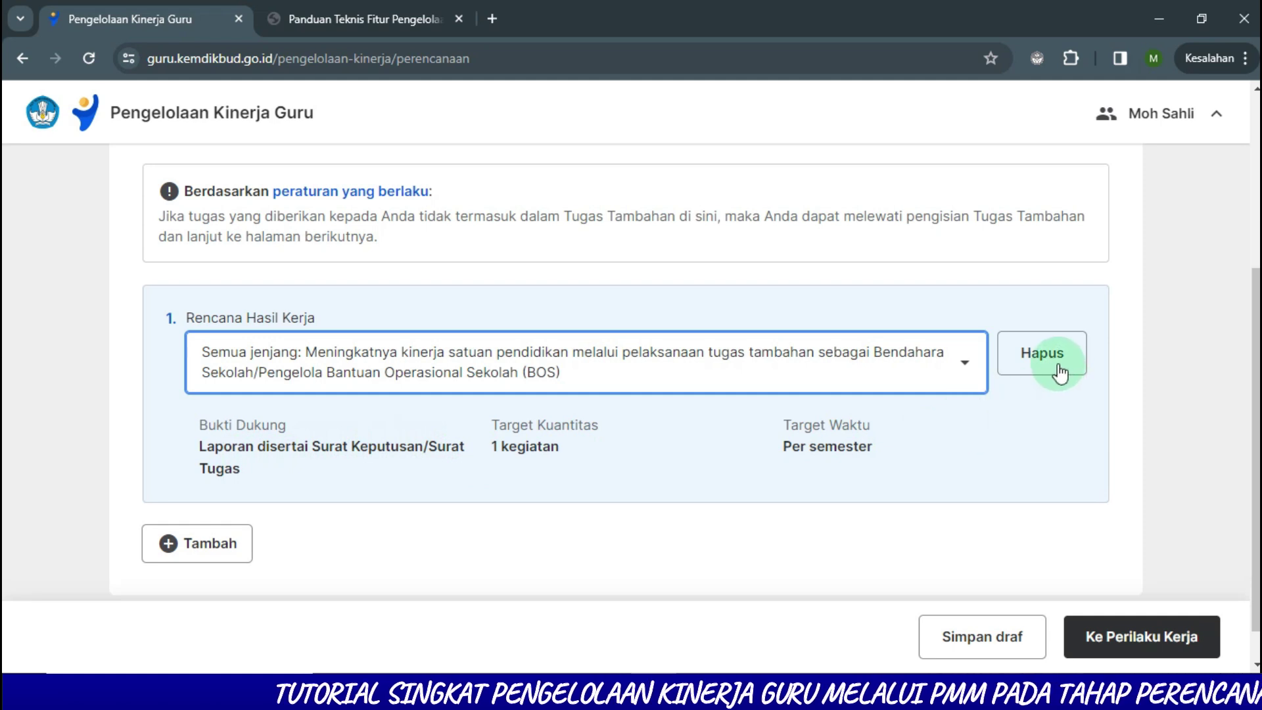
pyautogui.click(1012, 368)
# Step: Set the first Tugas Tambahan Rencana Hasil Kerja to the Semua jenjang option for Pembina Ekstrakurikuler
pyautogui.click(965, 363)
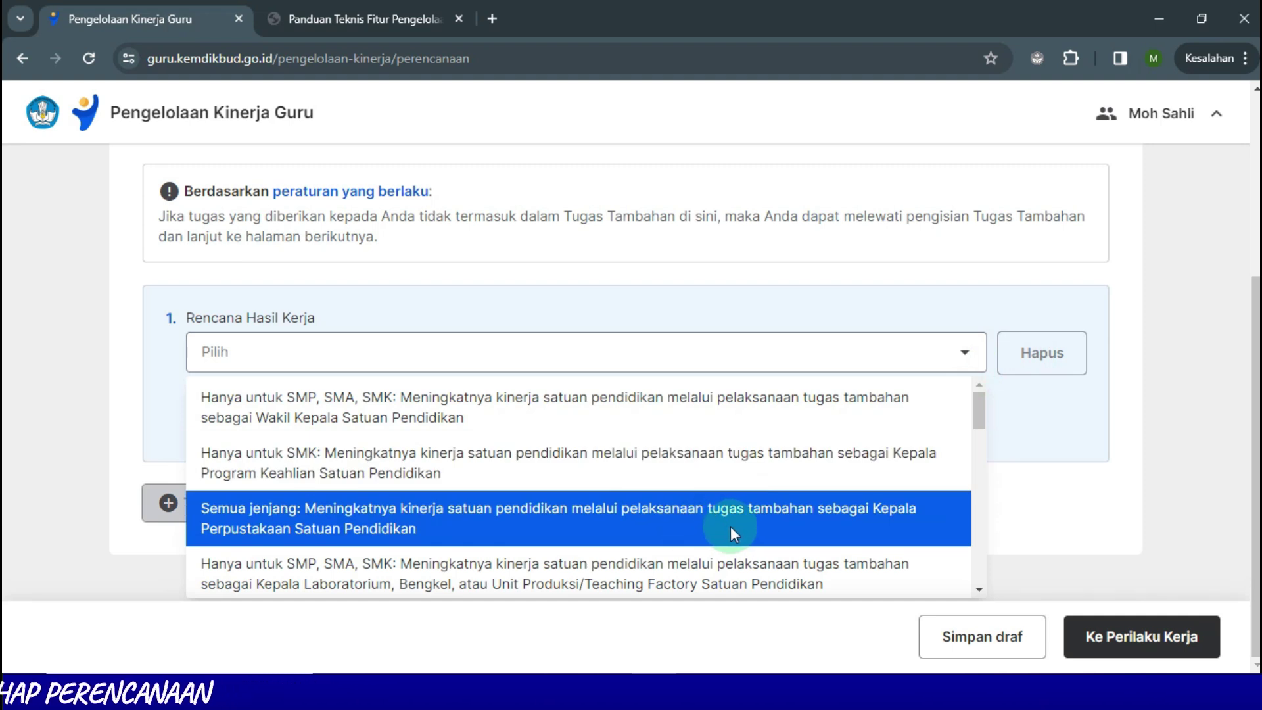
pyautogui.moveTo(981, 414); pyautogui.dragTo(989, 467)
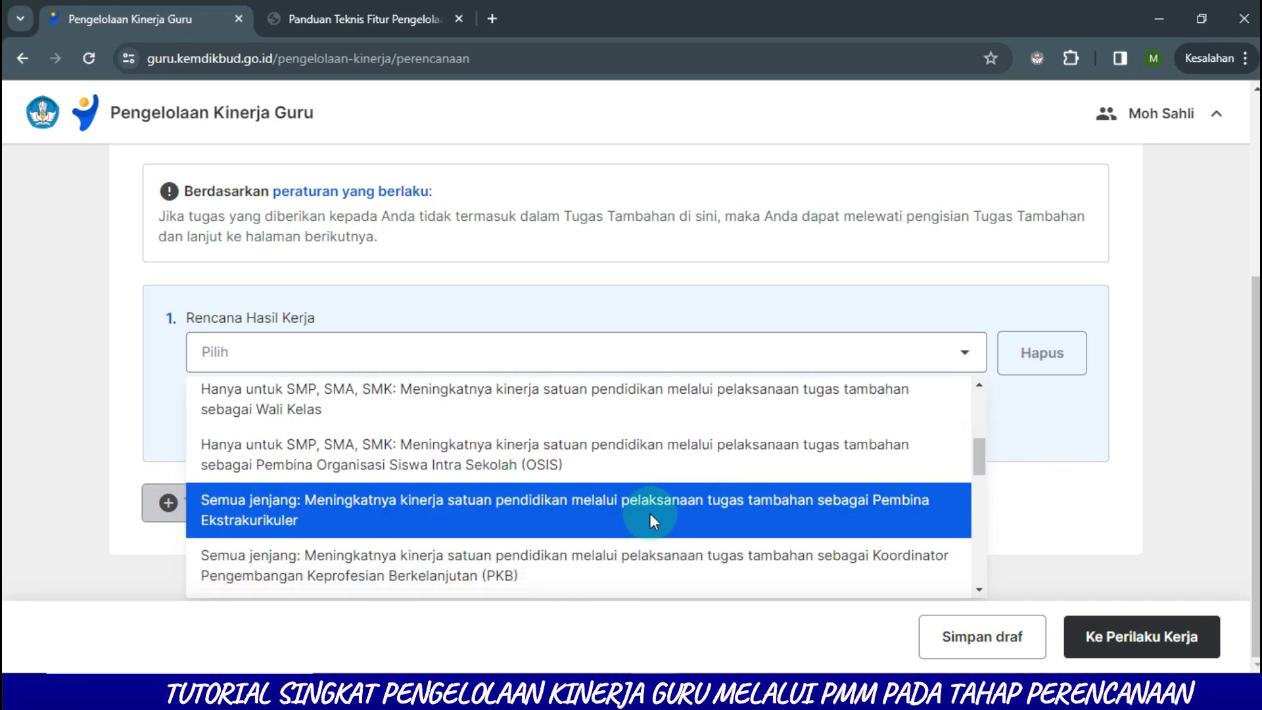
pyautogui.click(513, 517)
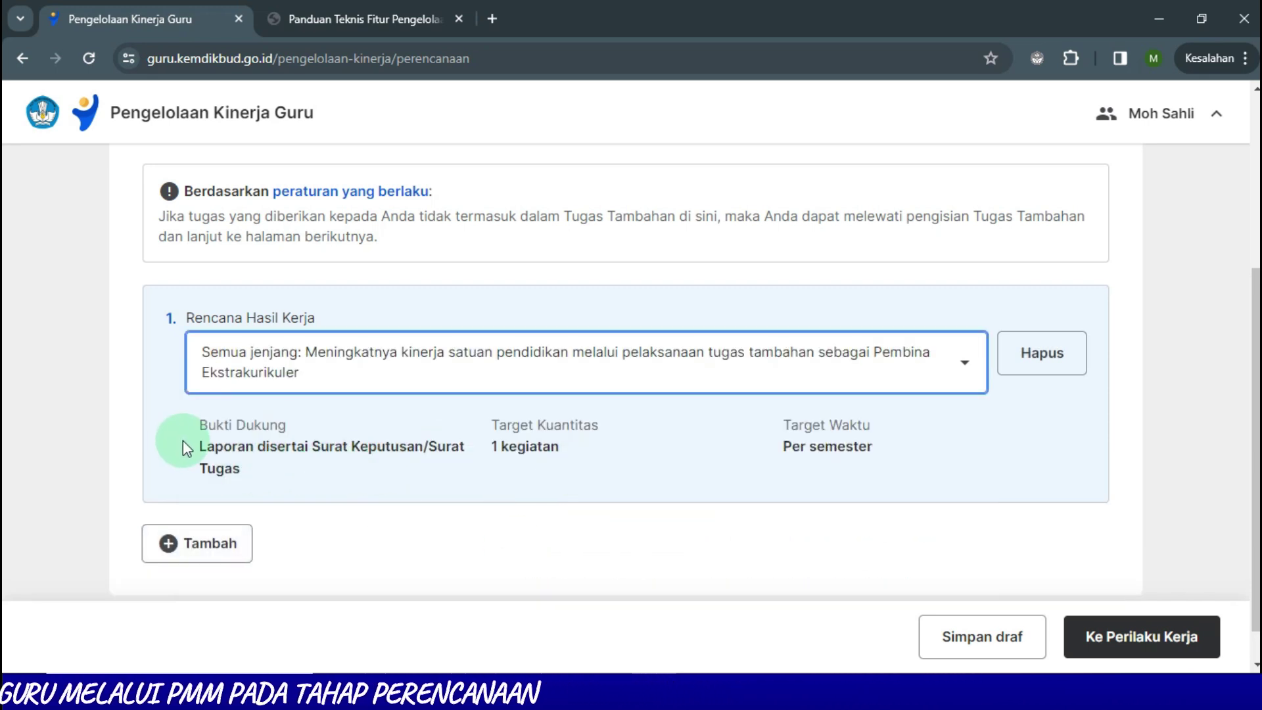
# Step: Continue to the Perilaku Kerja section and look over the aspects that need a behaviour indicator
pyautogui.click(1164, 646)
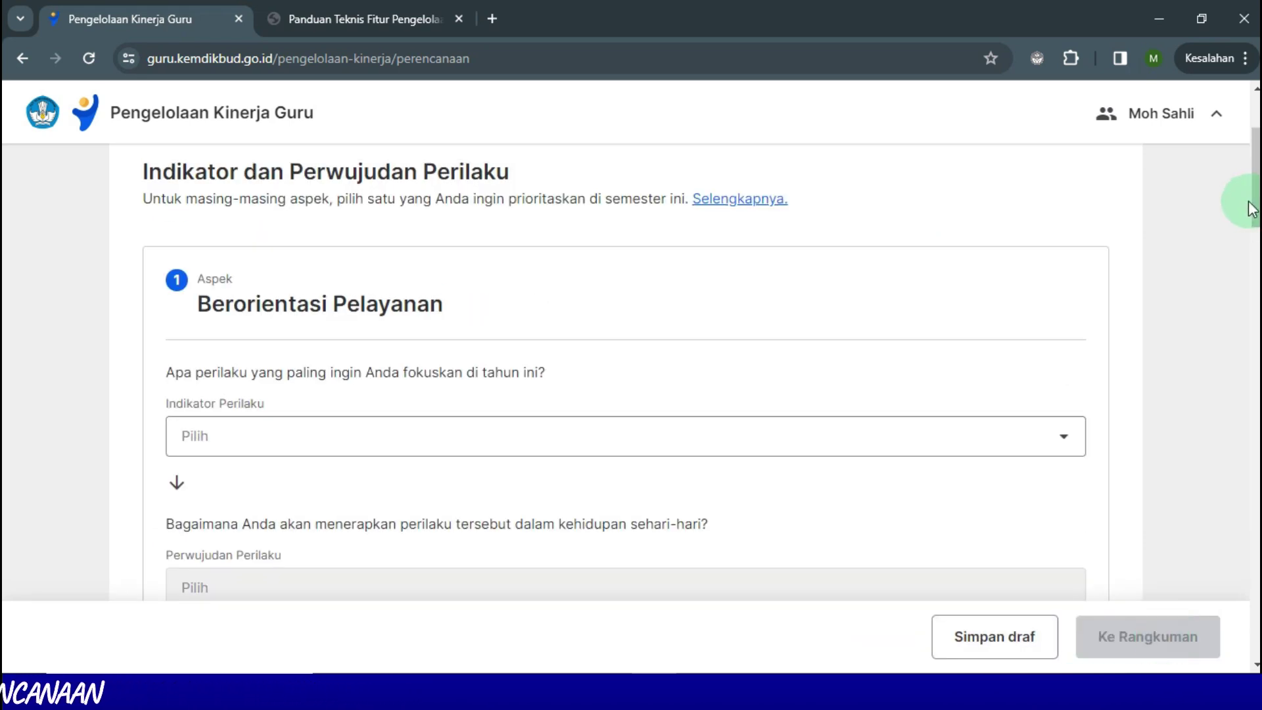
pyautogui.scroll(-6, 631, 394)
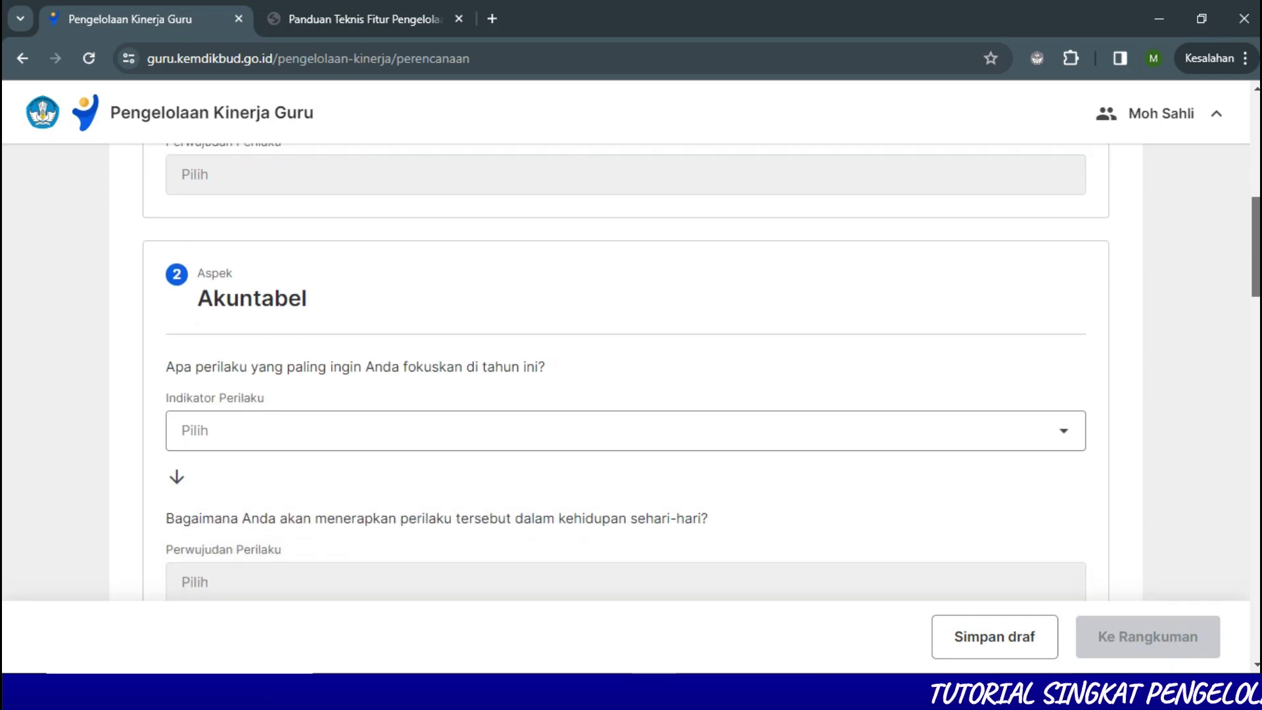
pyautogui.scroll(-20, 632, 394)
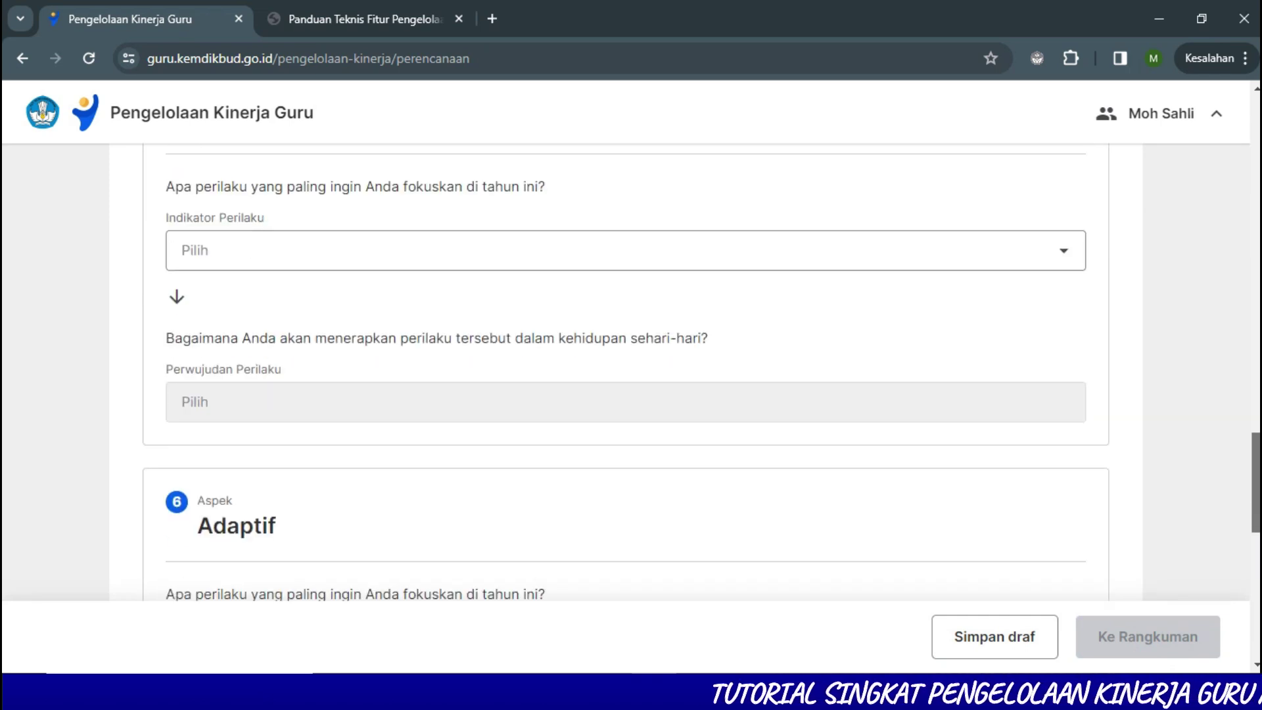
pyautogui.scroll(-2, 631, 394)
pyautogui.scroll(20, 631, 395)
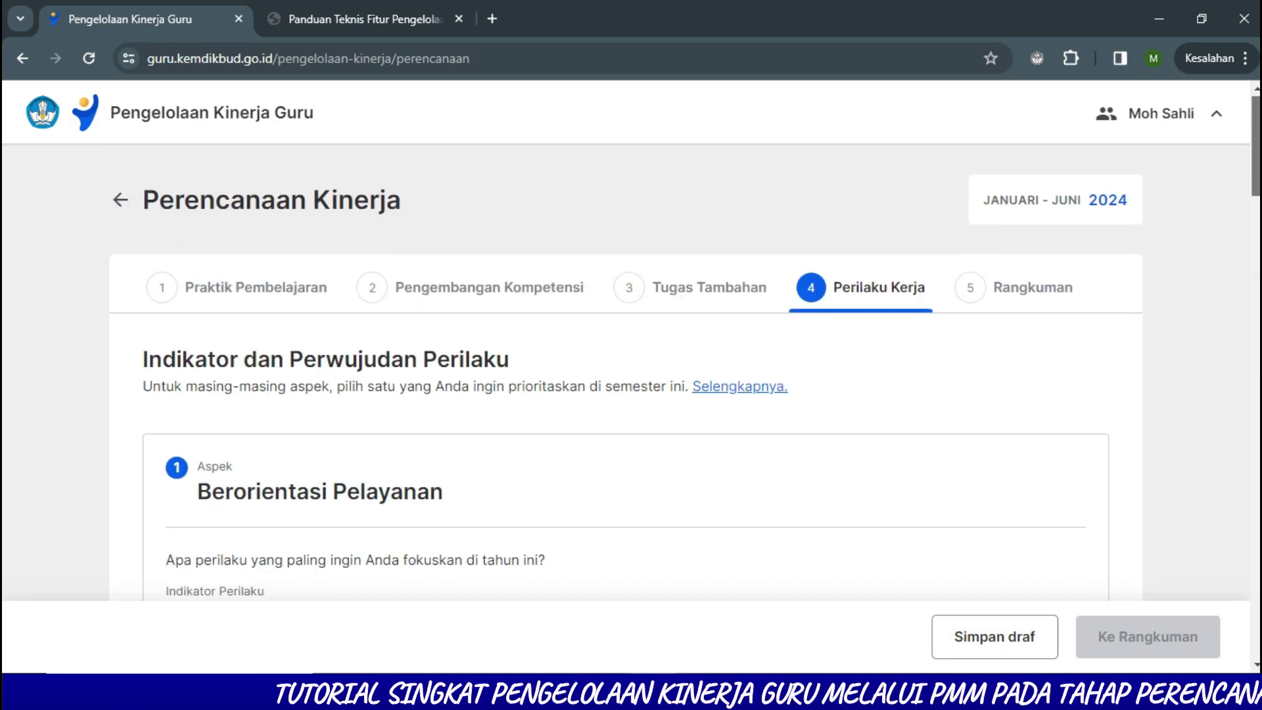
pyautogui.scroll(-1, 631, 394)
pyautogui.scroll(-1, 631, 395)
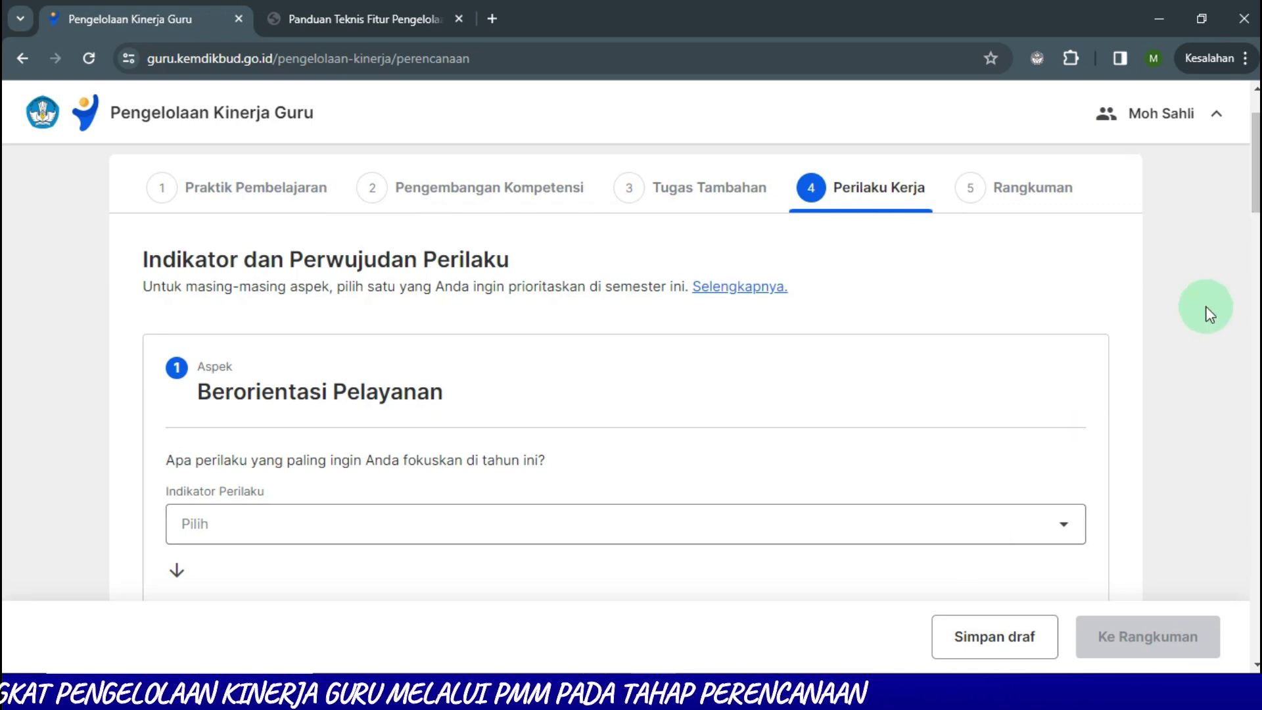
# Step: Set Berorientasi Pelayanan's Indikator Perilaku to "Memahami kebutuhan peserta didik dan berusaha memenuhinya" and Perwujudan Perilaku to "Memenuhi kebutuhan peserta didik secara responsif"
pyautogui.scroll(-3, 1201, 219)
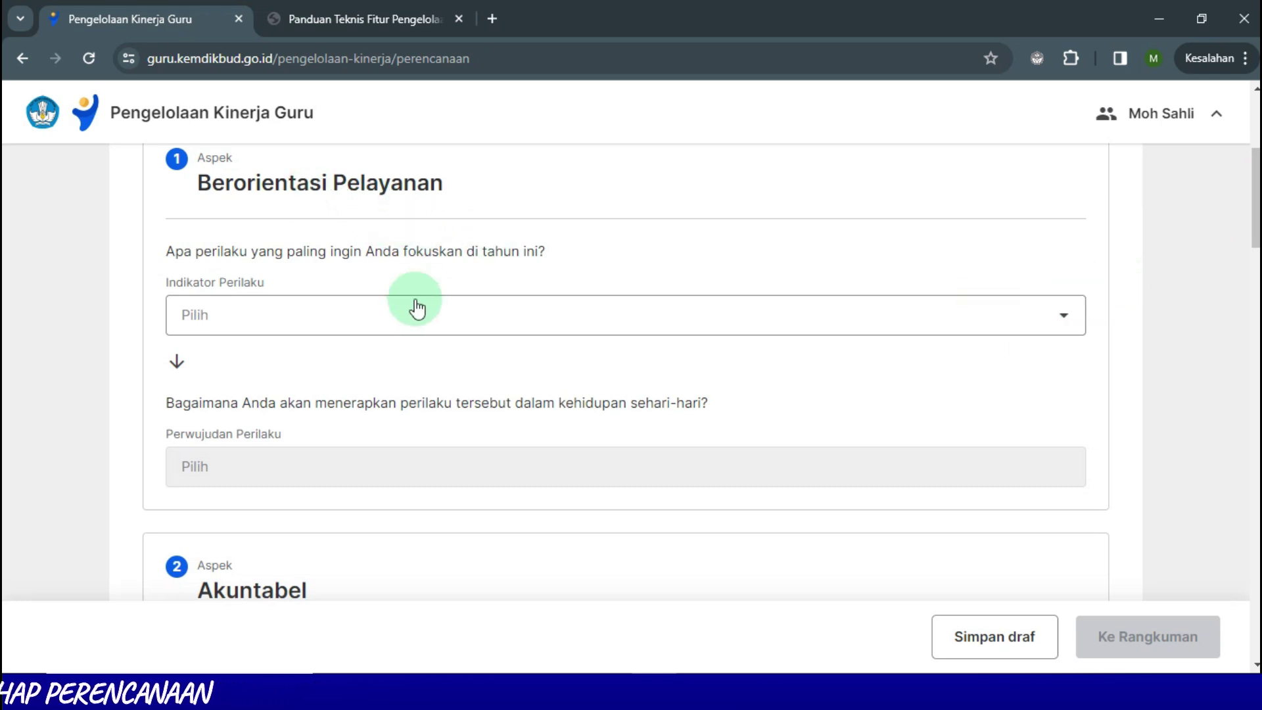
pyautogui.click(408, 325)
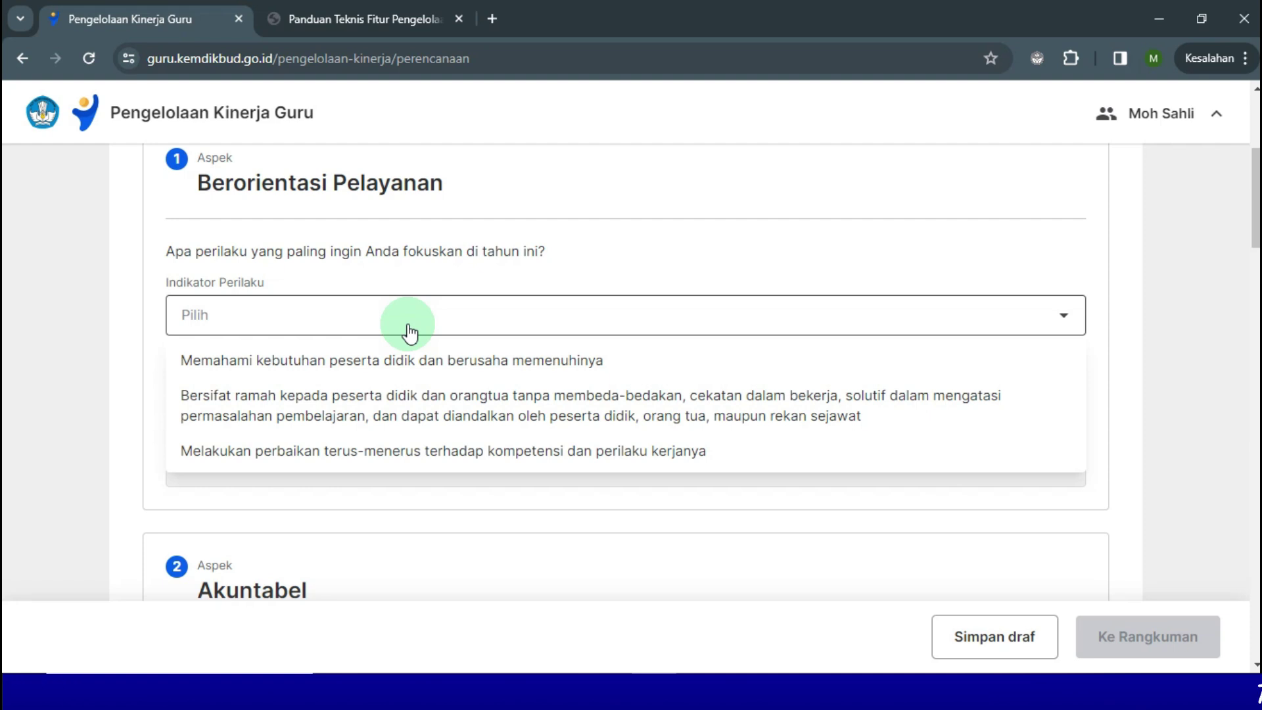
pyautogui.click(443, 362)
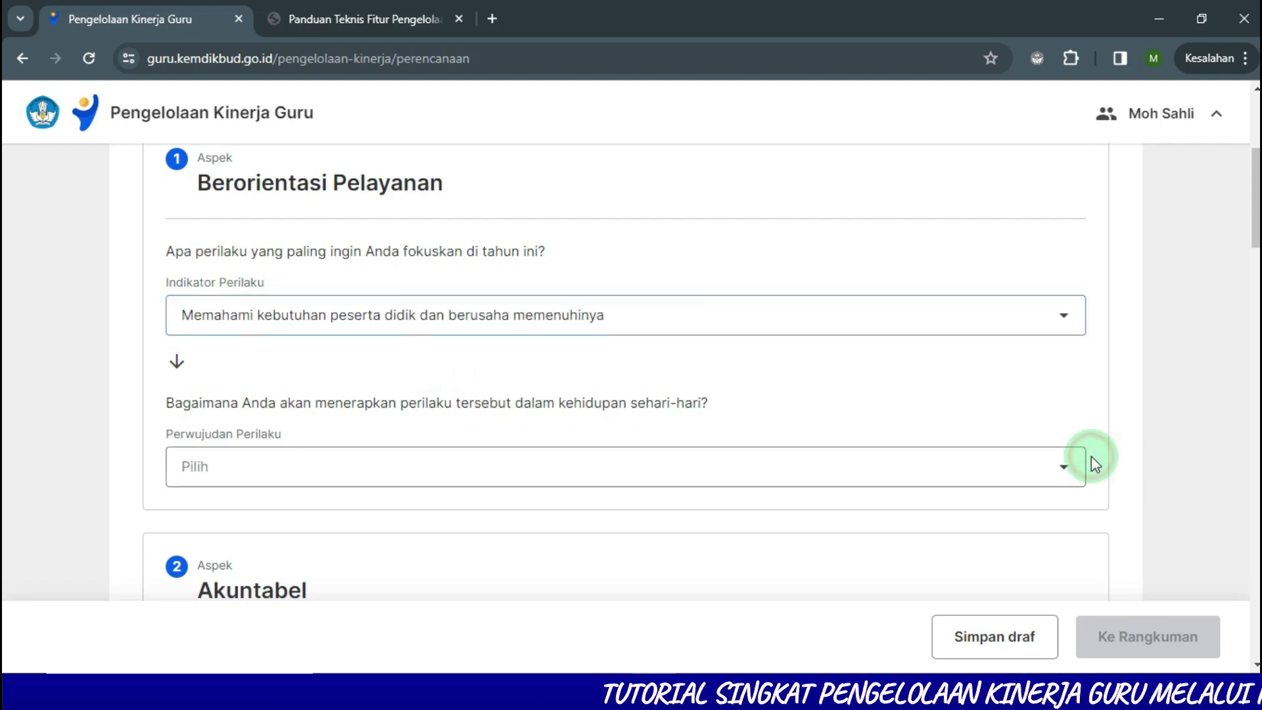
pyautogui.scroll(-2, 1050, 279)
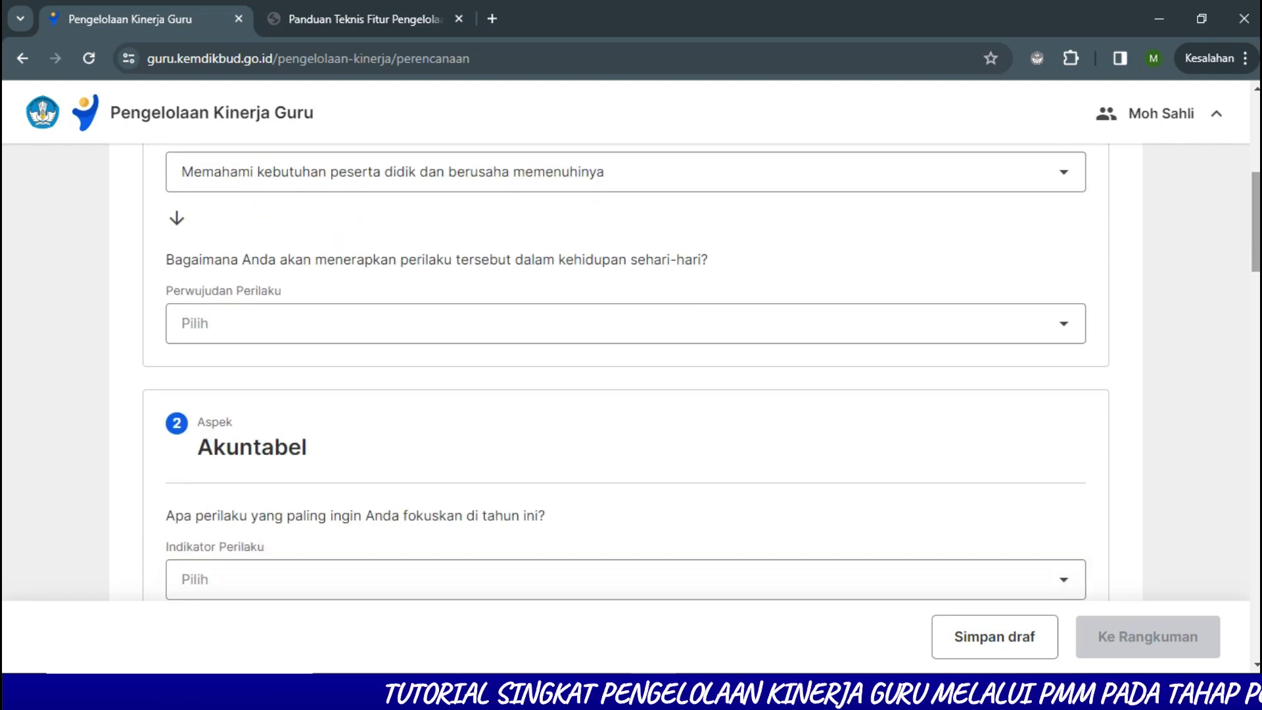
pyautogui.click(1060, 324)
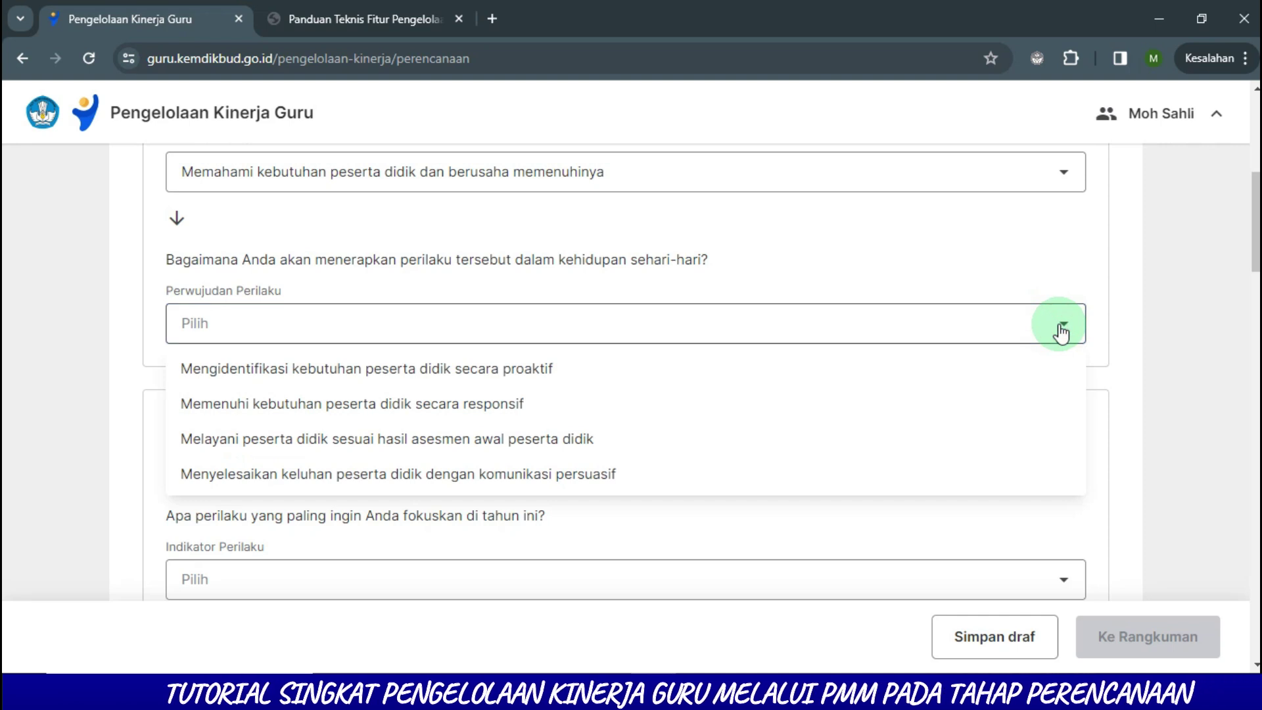
pyautogui.click(1061, 333)
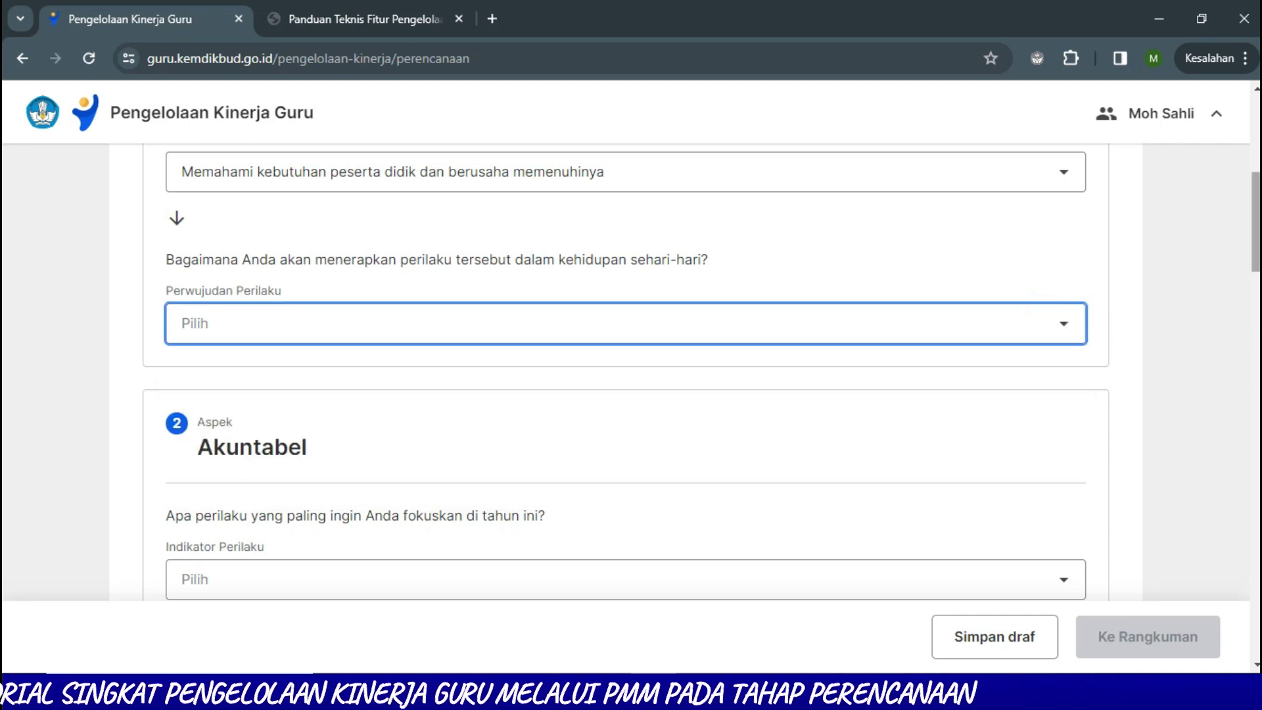
pyautogui.scroll(3, 631, 394)
pyautogui.scroll(-2, 631, 394)
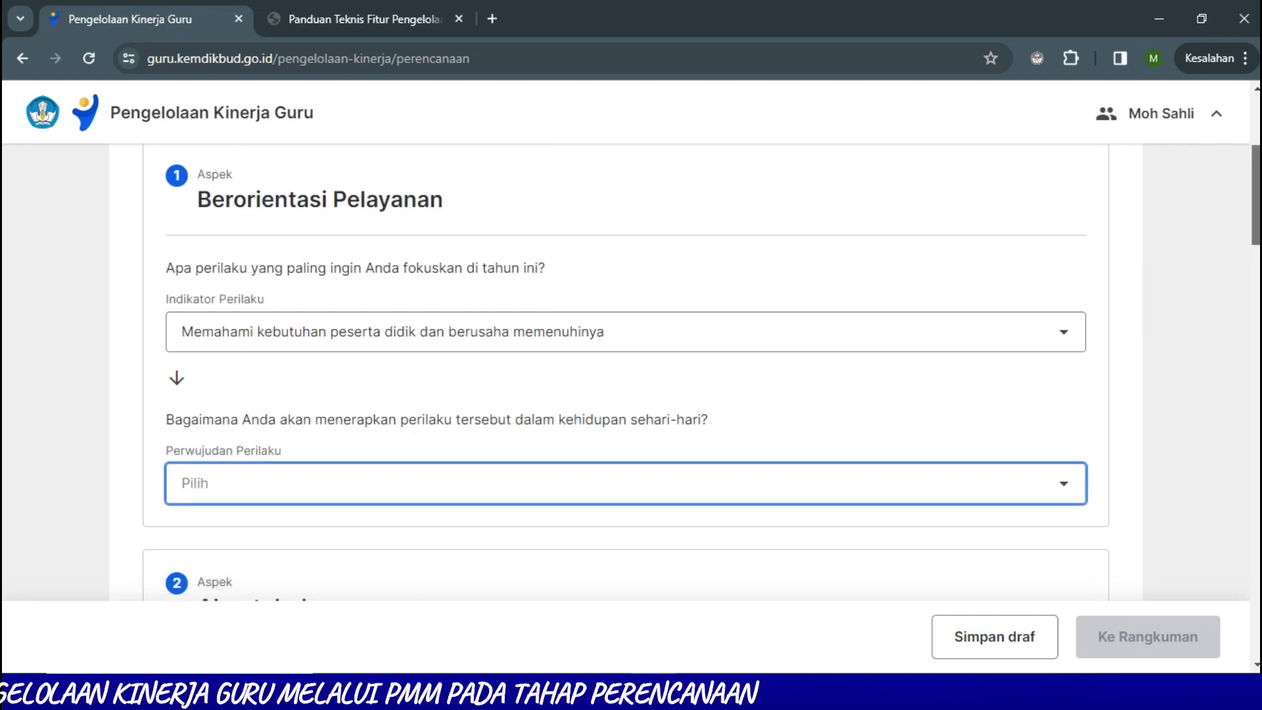
pyautogui.scroll(-1, 632, 395)
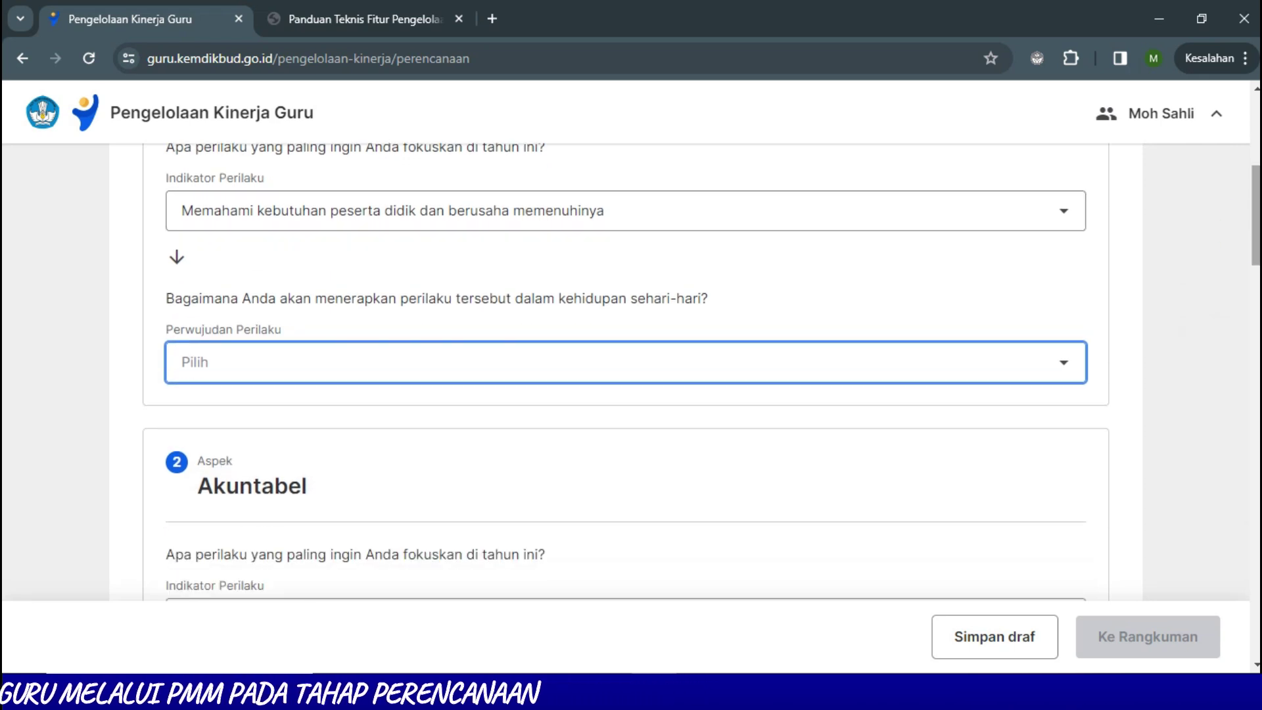
pyautogui.click(1047, 369)
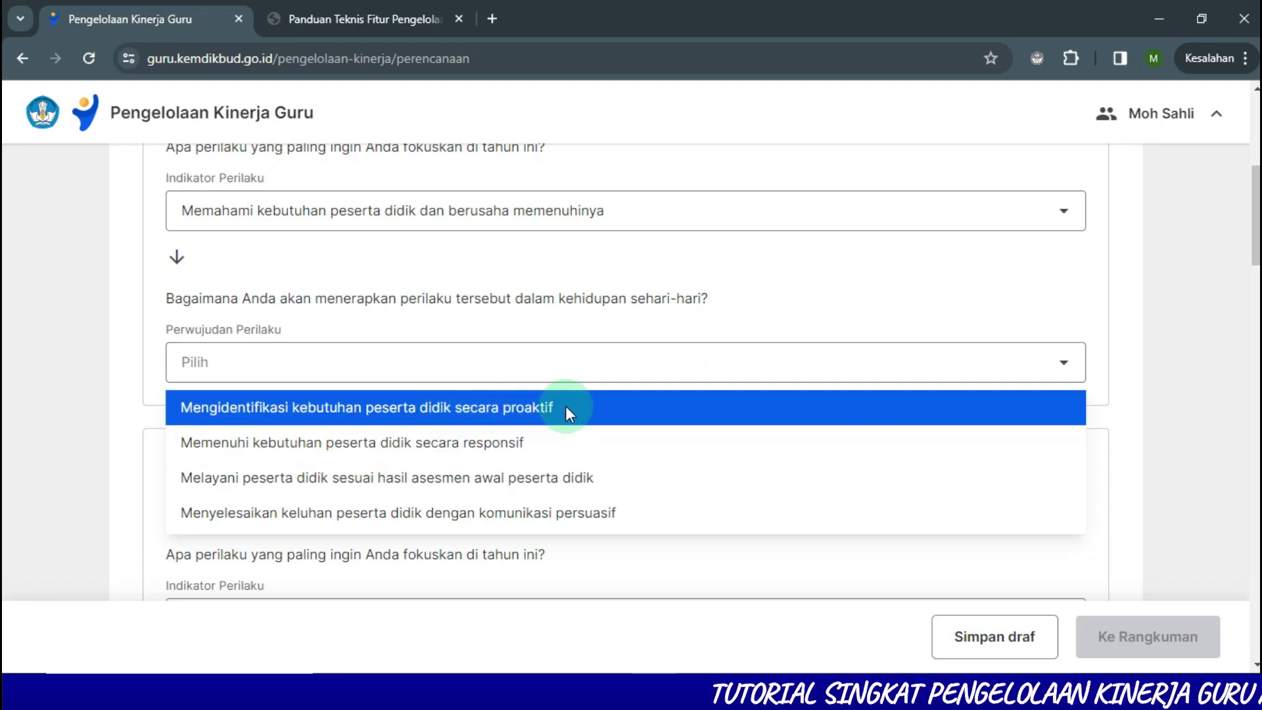
pyautogui.click(523, 443)
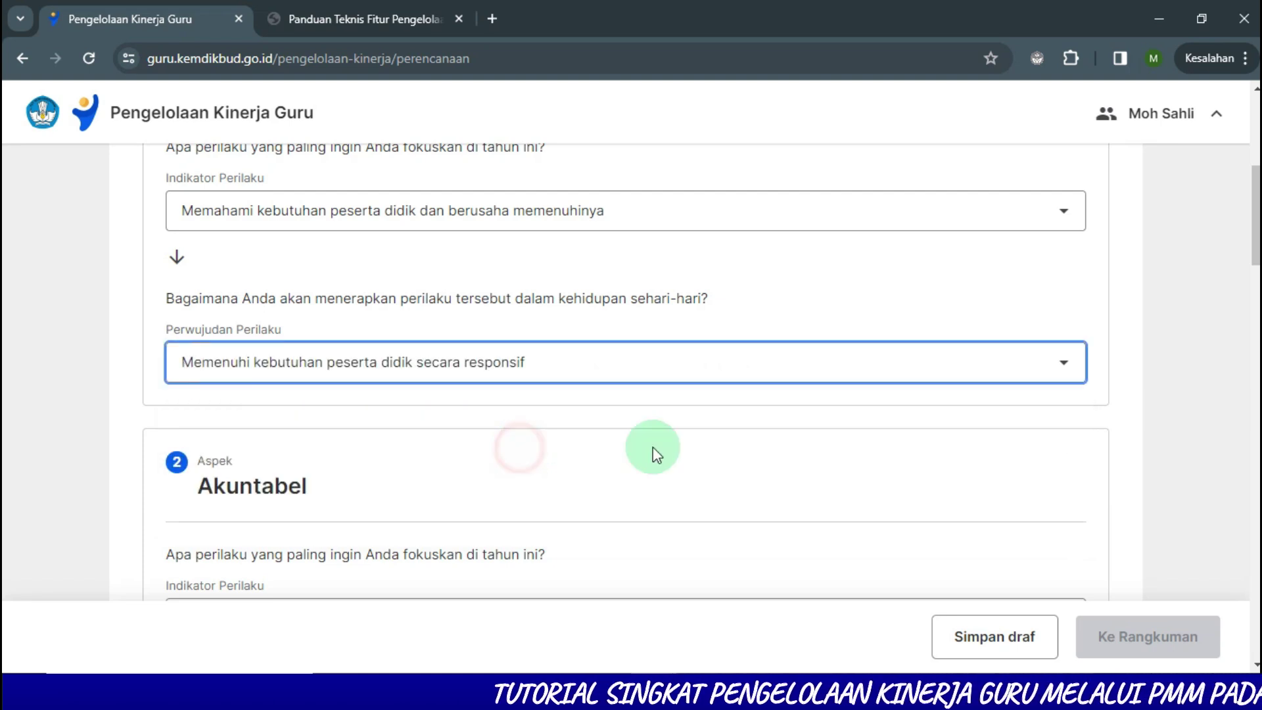
# Step: Set Akuntabel's Indikator Perilaku to "Melaksanakan tugas dengan jujur, bertanggung jawab, cermat, disiplin, dan berintegritas tinggi" and Perwujudan Perilaku to "Melaksanakan pekerjaan sesuai dengan ketentuan"
pyautogui.scroll(-5, 652, 447)
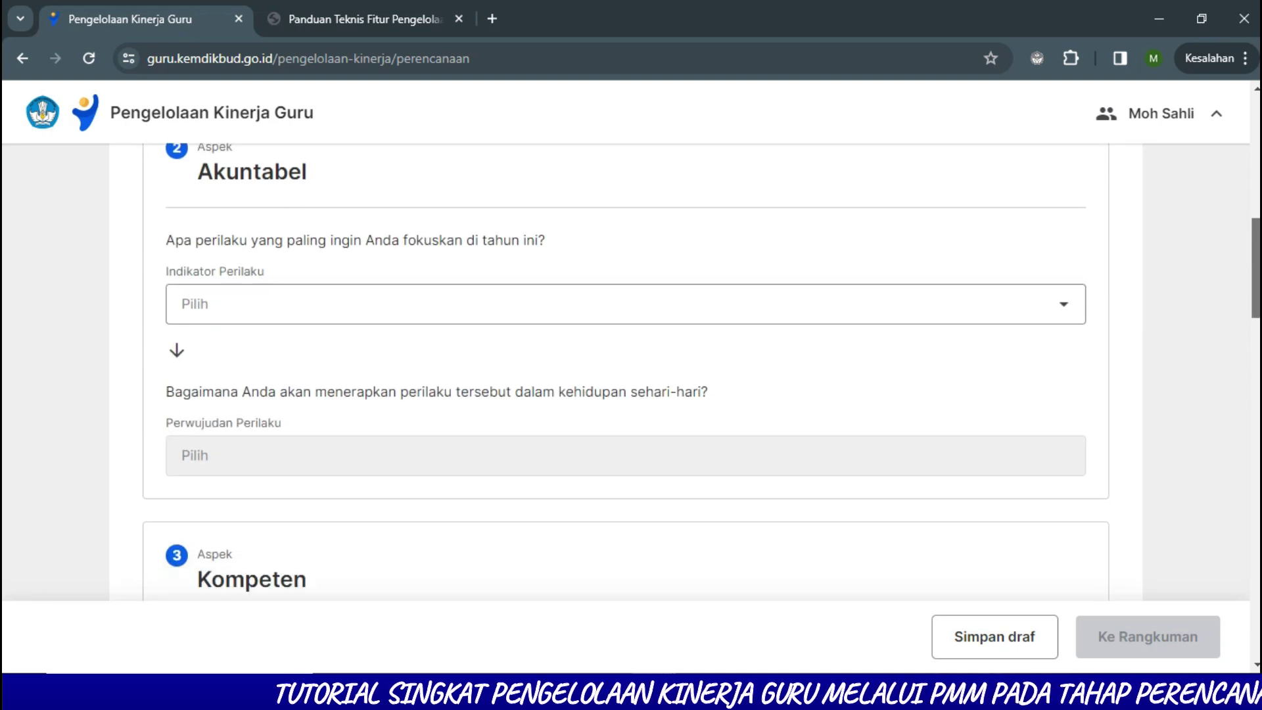
pyautogui.click(1060, 304)
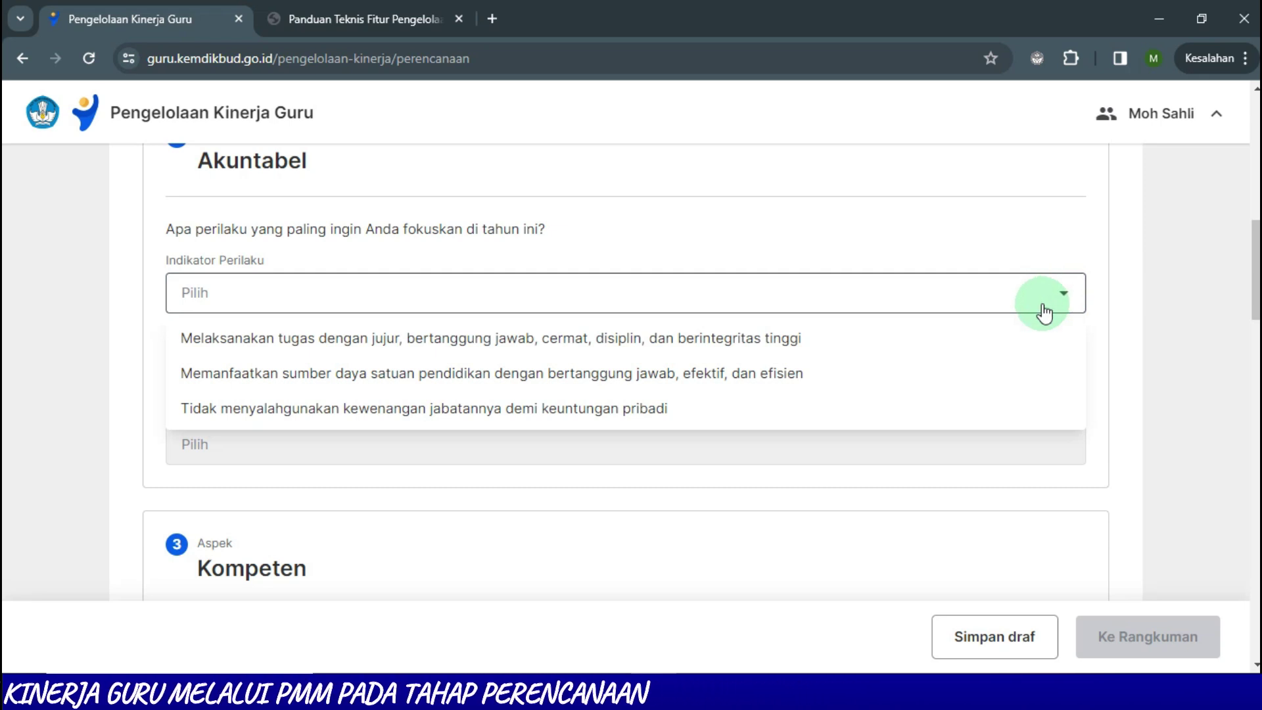
pyautogui.click(584, 342)
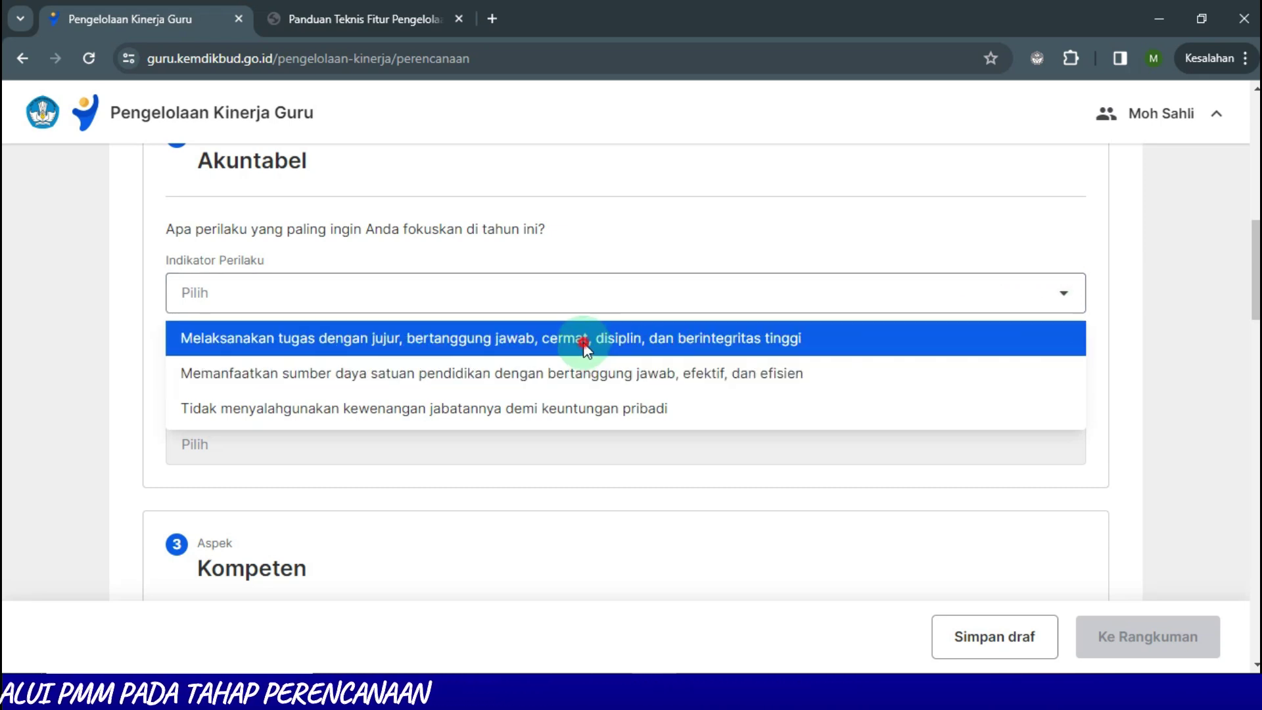
pyautogui.click(1035, 444)
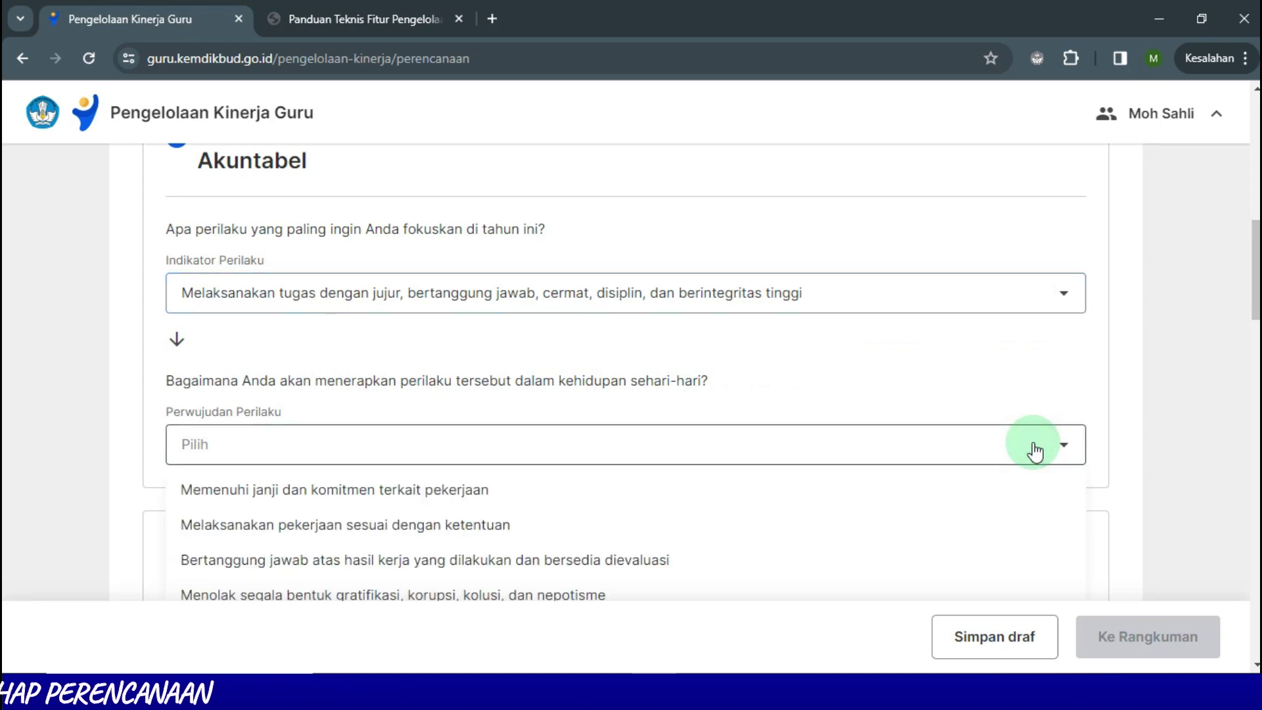
pyautogui.click(542, 526)
# Step: Set Kompeten's Indikator Perilaku to "Menunjukkan penguasaan kompetensi yang memadai dalam melakukan kinerja" and Perwujudan Perilaku to the "Berdiskusi dengan rekan kerja, atasan, peserta didik" option
pyautogui.moveTo(1257, 271); pyautogui.dragTo(1257, 338)
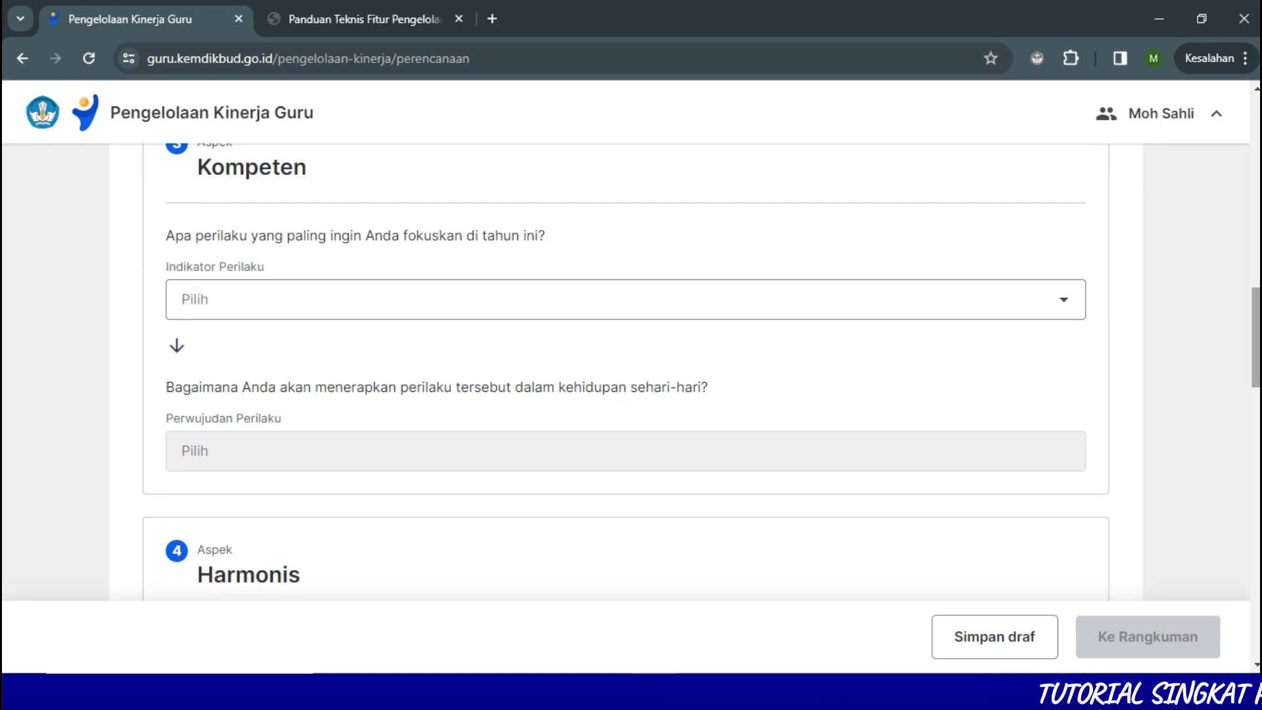
pyautogui.click(1056, 306)
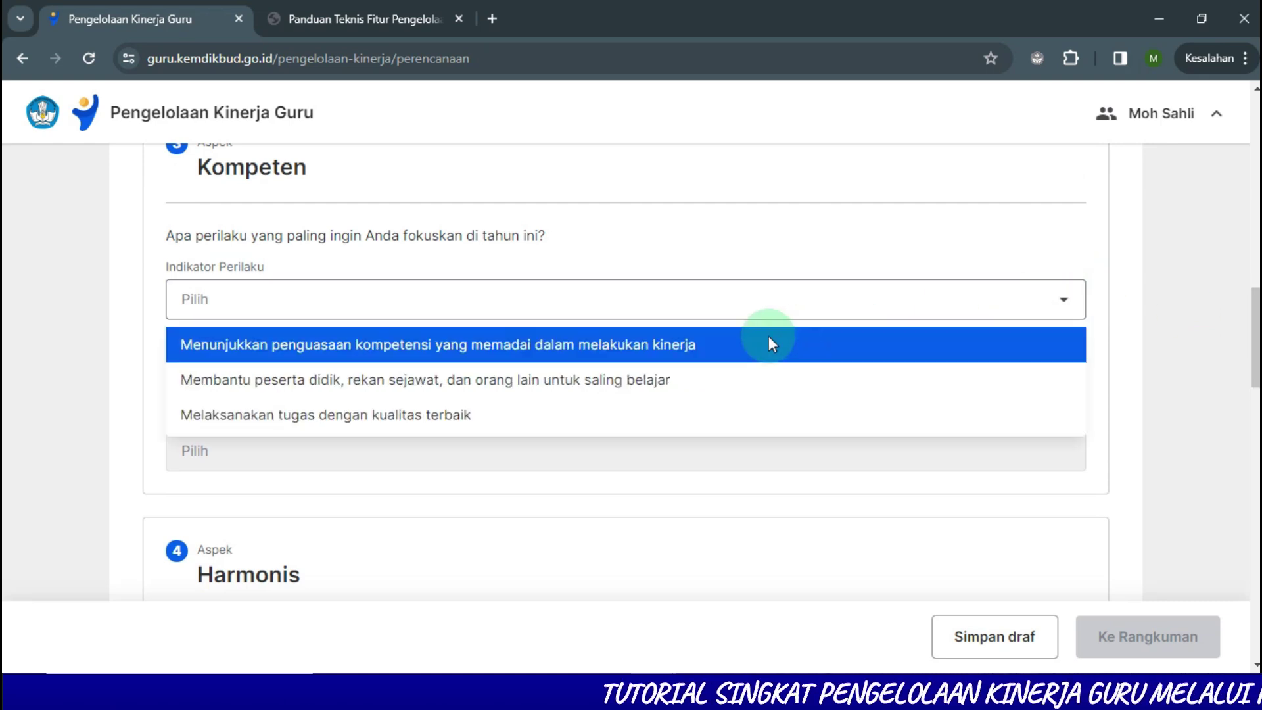
pyautogui.click(538, 351)
pyautogui.click(1046, 462)
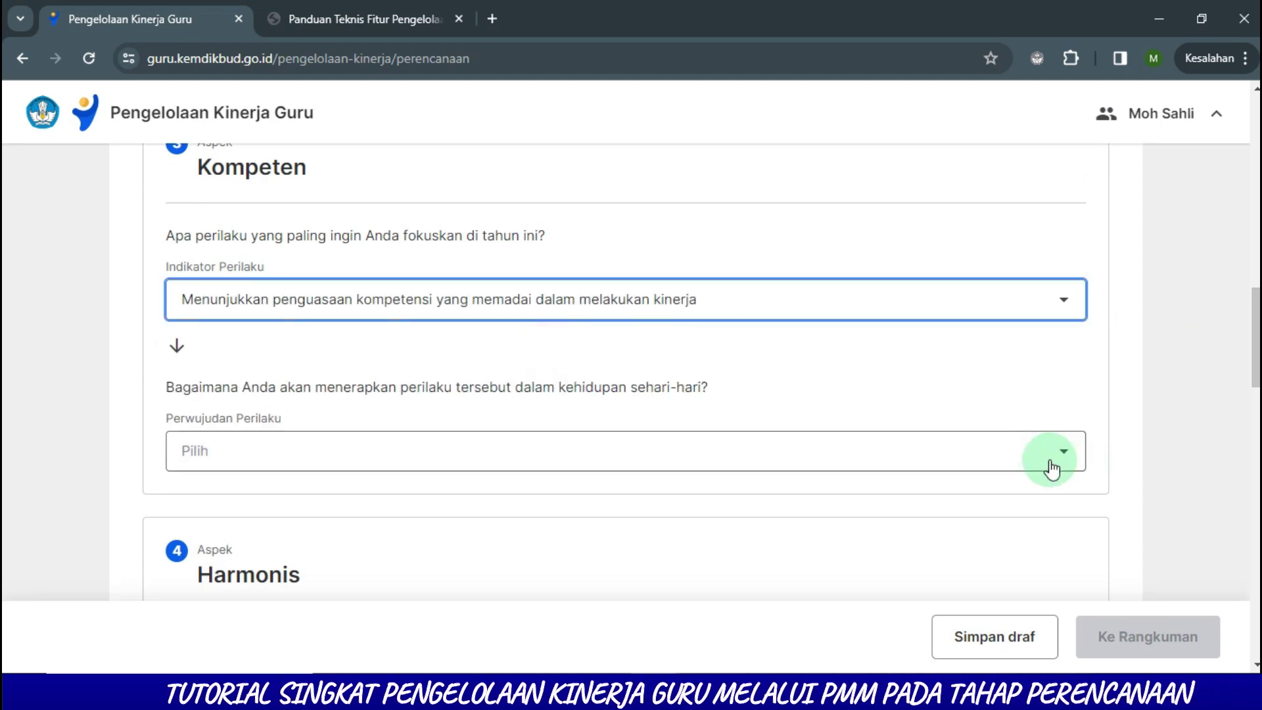
pyautogui.scroll(-3, 1046, 465)
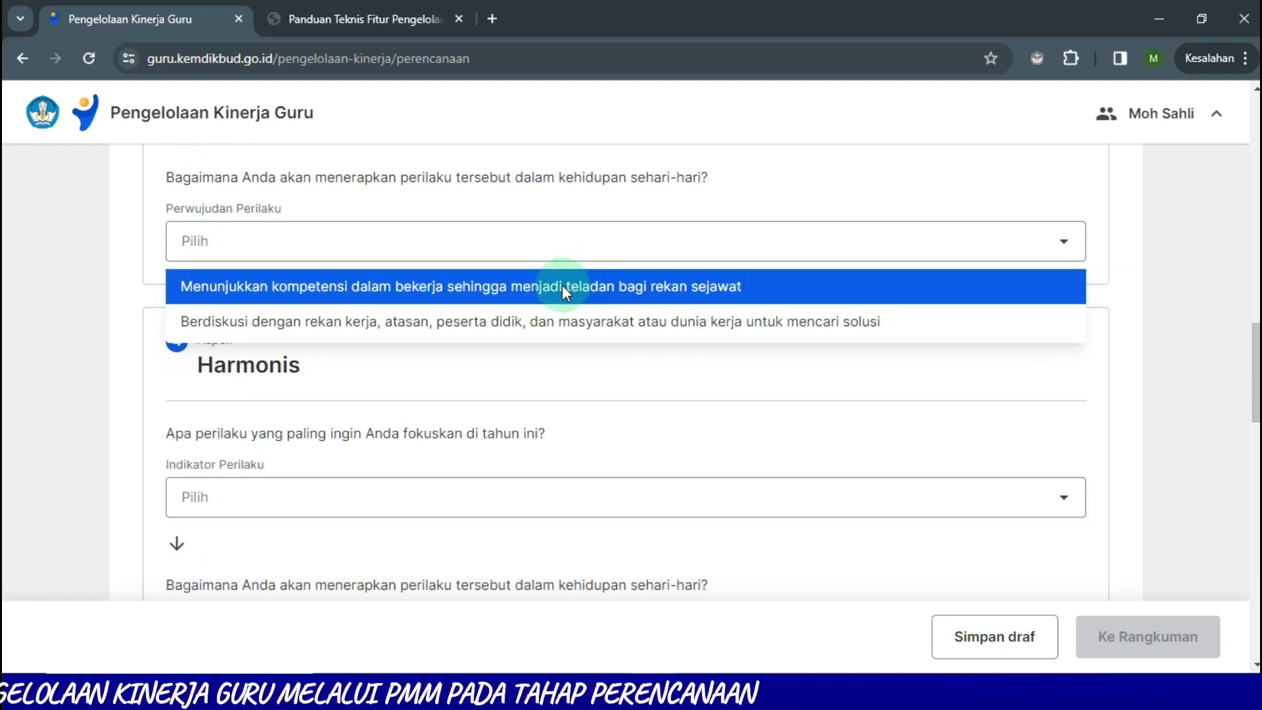
pyautogui.click(518, 322)
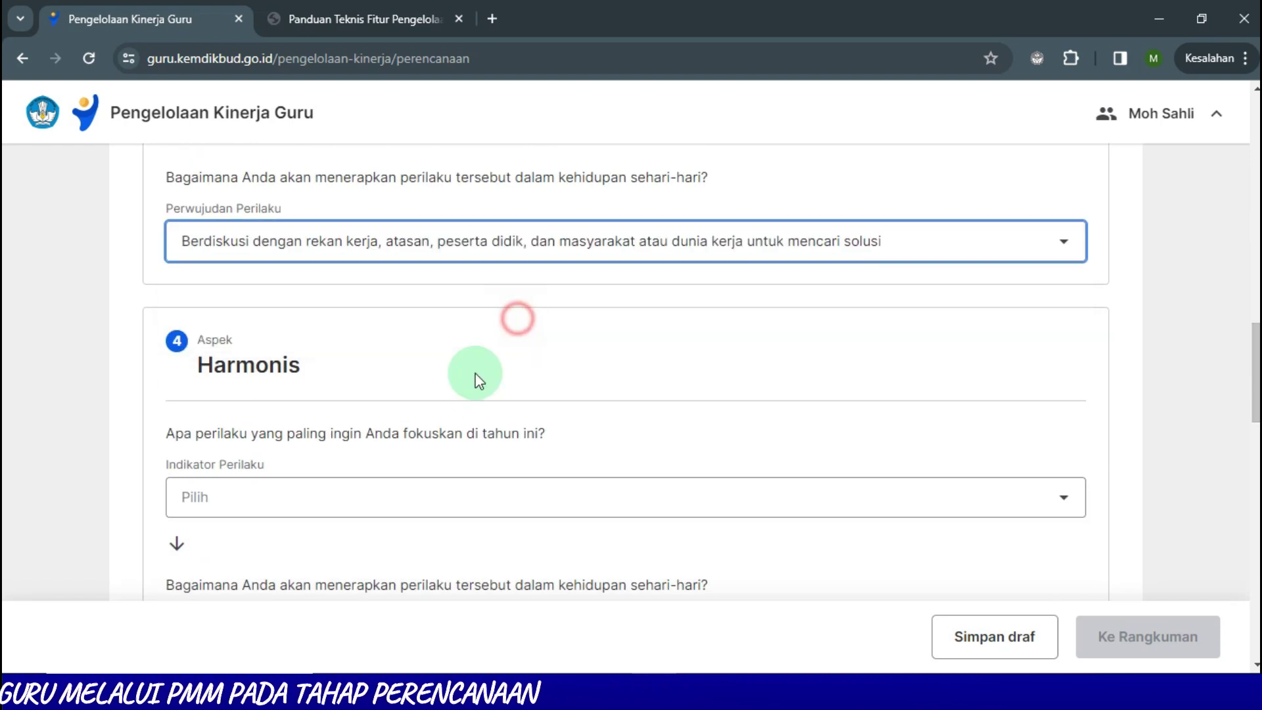
# Step: Set Harmonis's Indikator Perilaku to "Menghargai setiap warga satuan pendidikan apapun latar belakangnya" and Perwujudan Perilaku to the "Berlaku adil kepada setiap orang" option
pyautogui.click(400, 498)
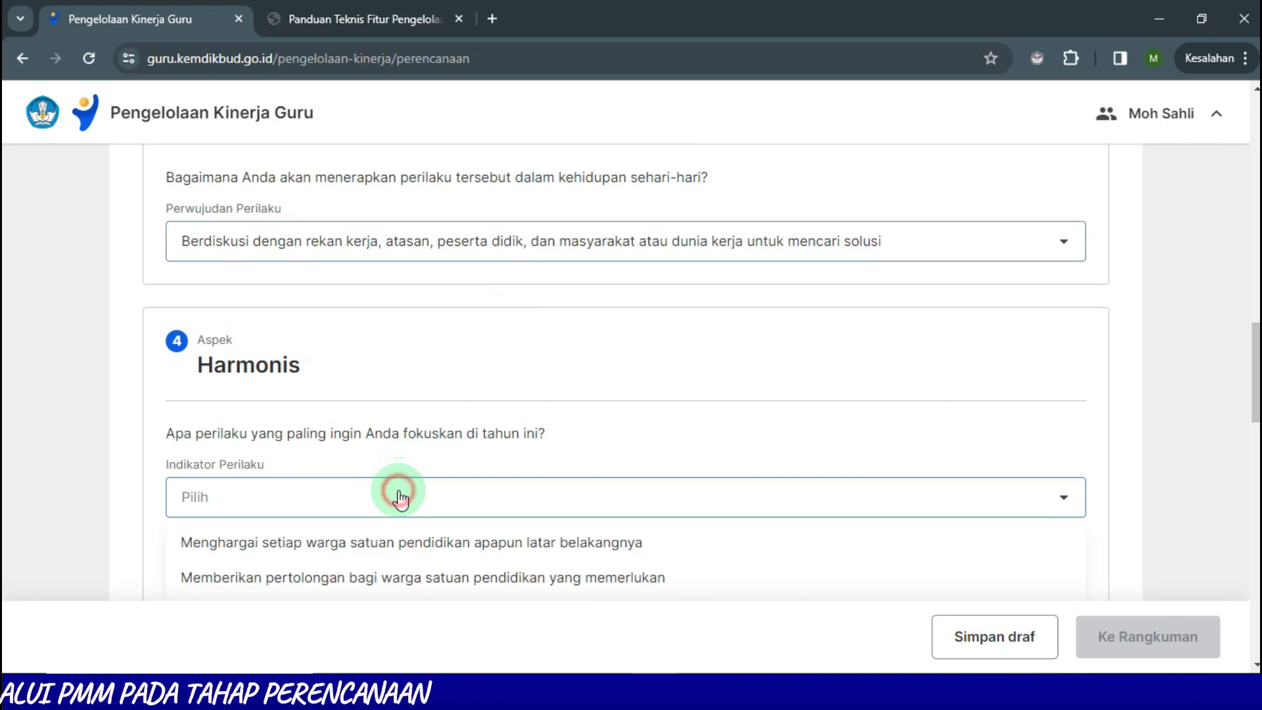
pyautogui.click(451, 540)
pyautogui.scroll(-6, 911, 352)
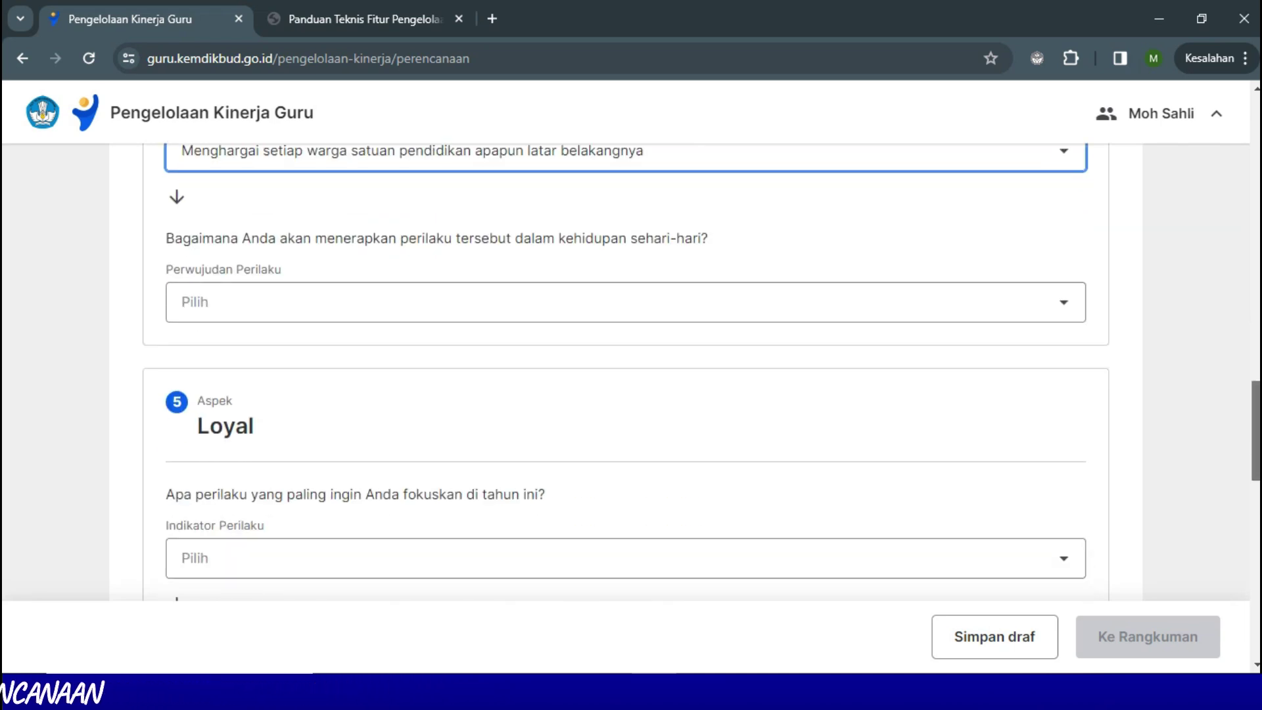
pyautogui.click(740, 277)
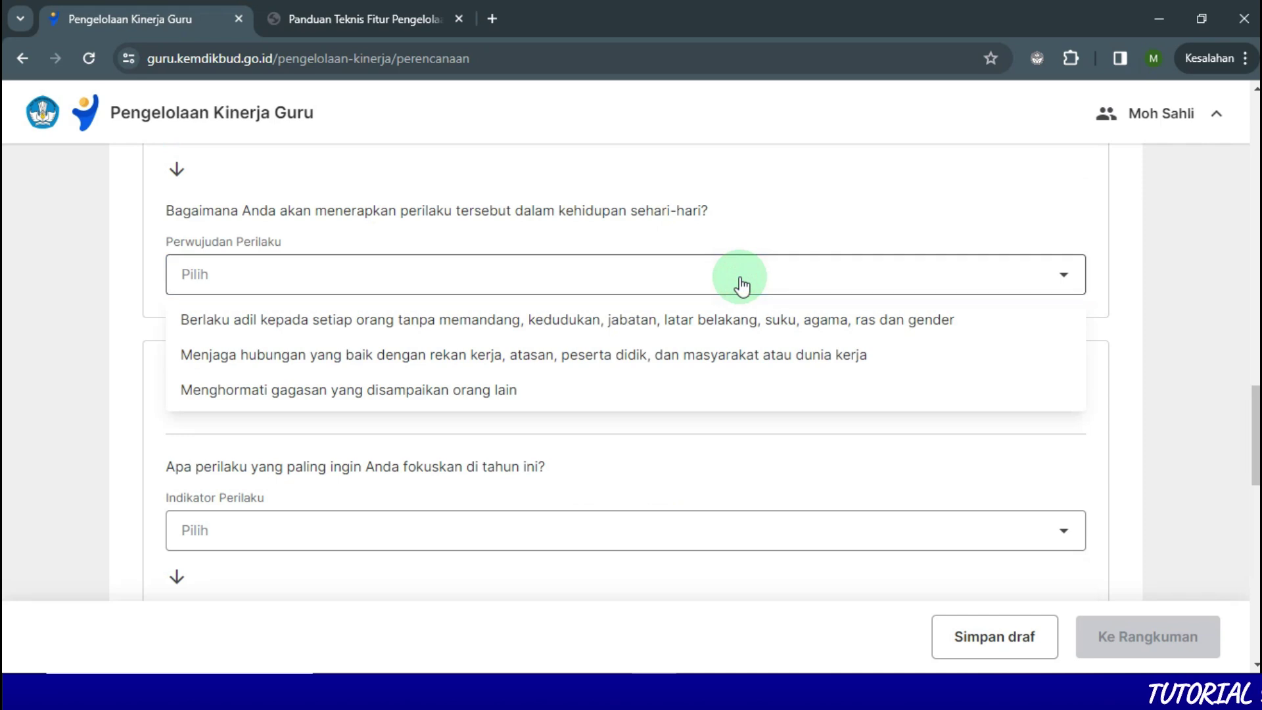
pyautogui.click(564, 330)
# Step: Set Loyal's Indikator Perilaku to "Memegang teguh moral dan mematuhi peraturan perundang-undangan yang berlaku" and Perwujudan Perilaku to "Menghindari tindakan, ucapan, perbuatan yang menjurus pada perpecahan"
pyautogui.scroll(-3, 878, 316)
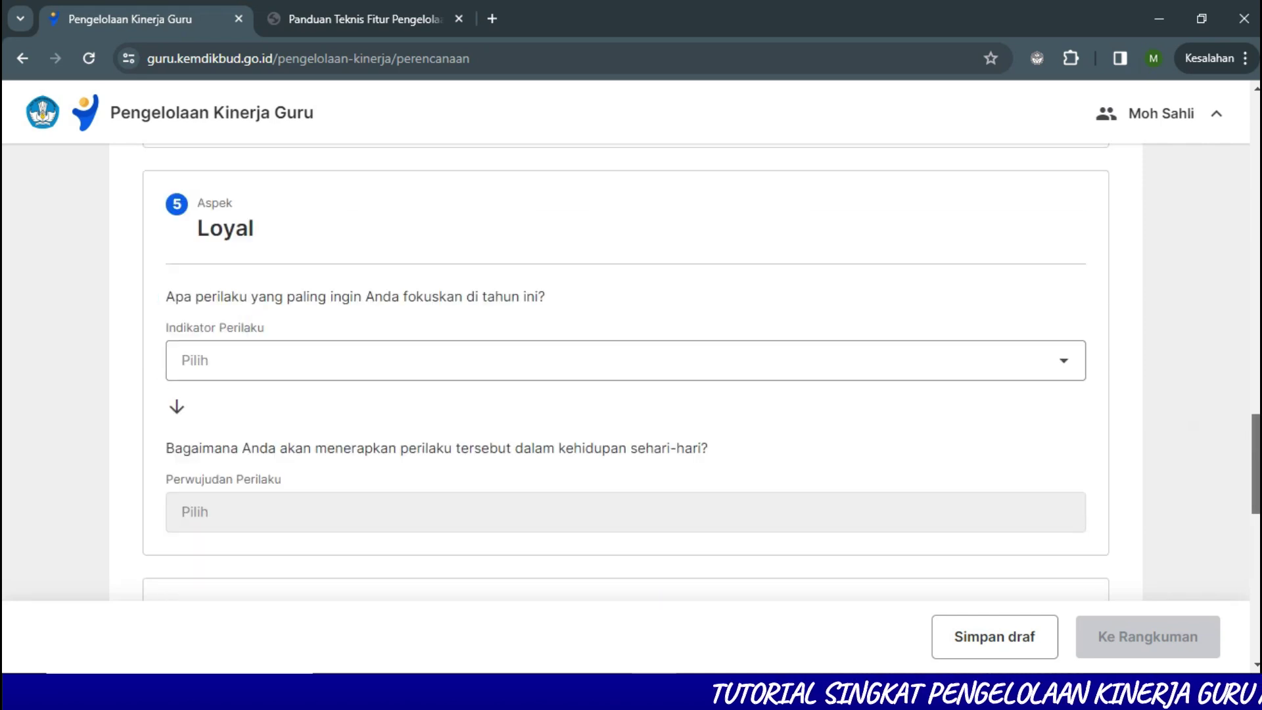
pyautogui.click(877, 313)
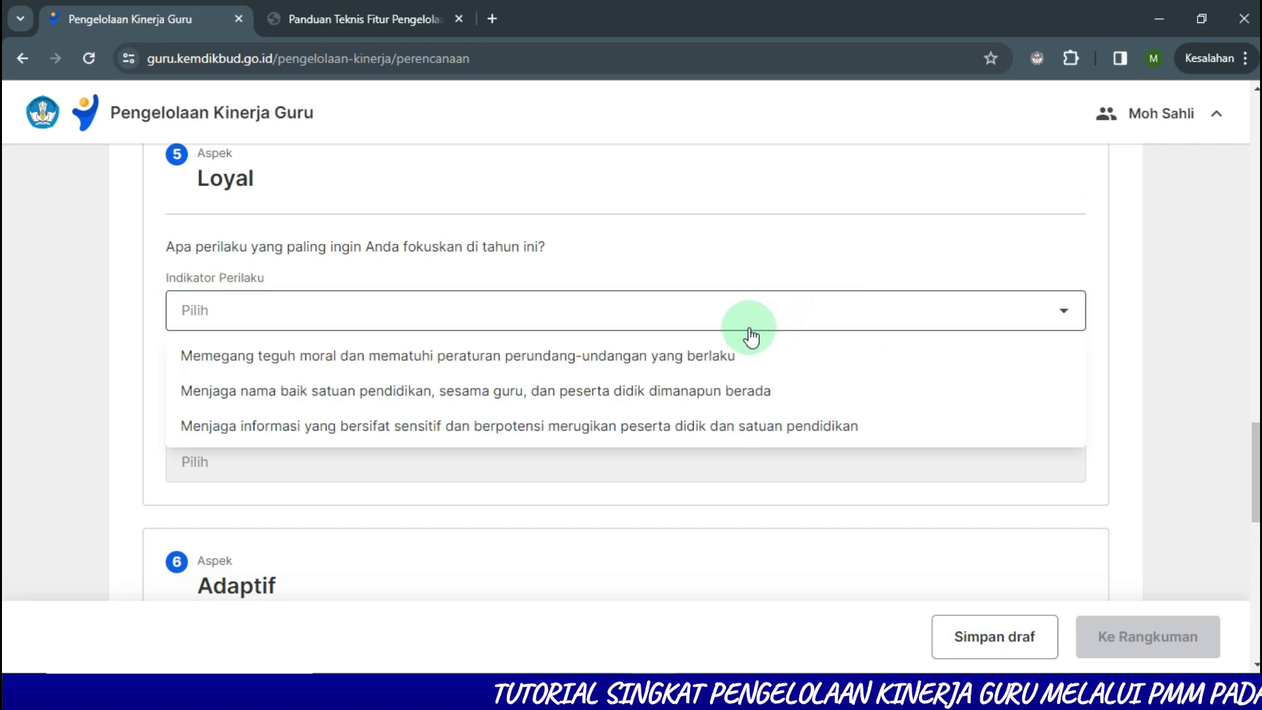
pyautogui.click(668, 366)
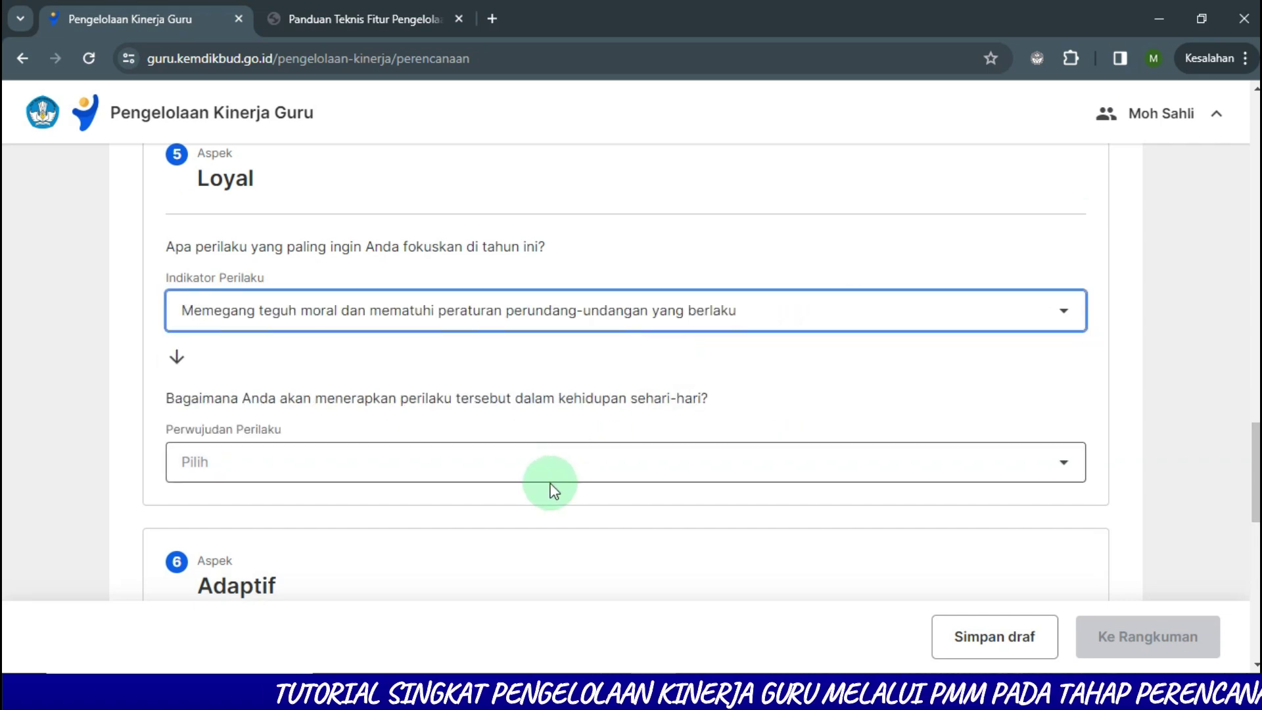
pyautogui.click(522, 465)
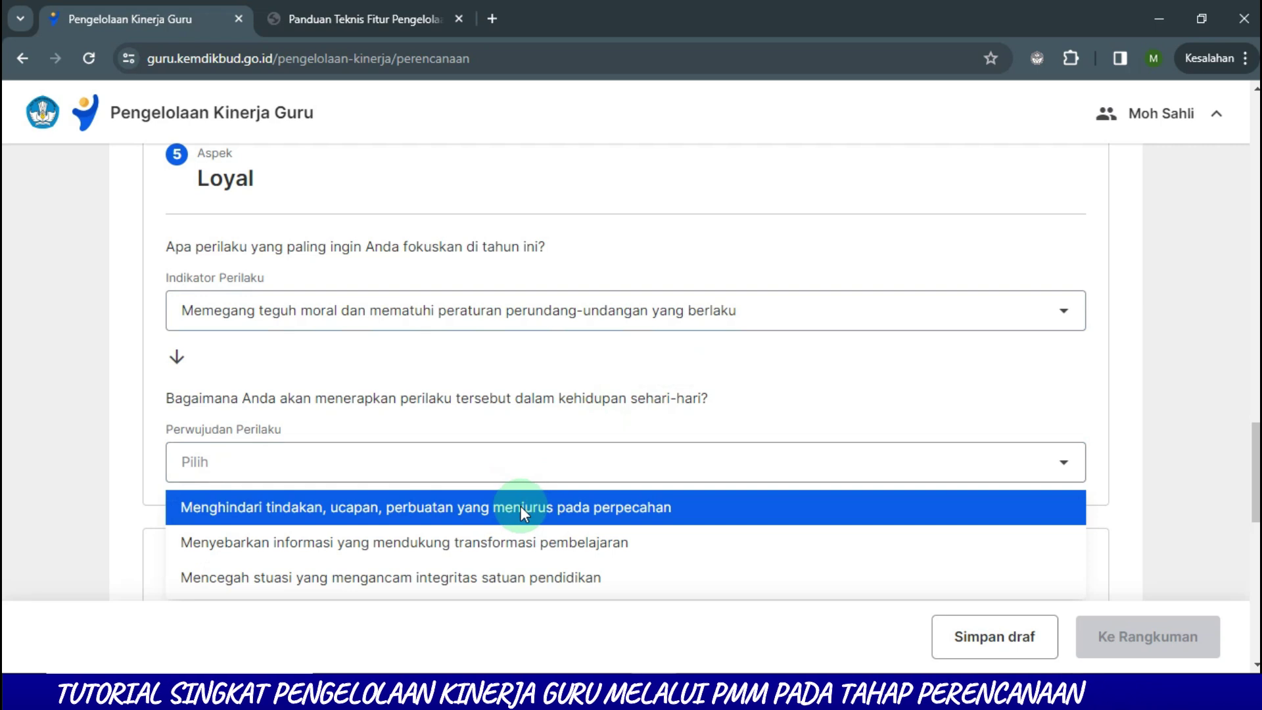
pyautogui.click(520, 506)
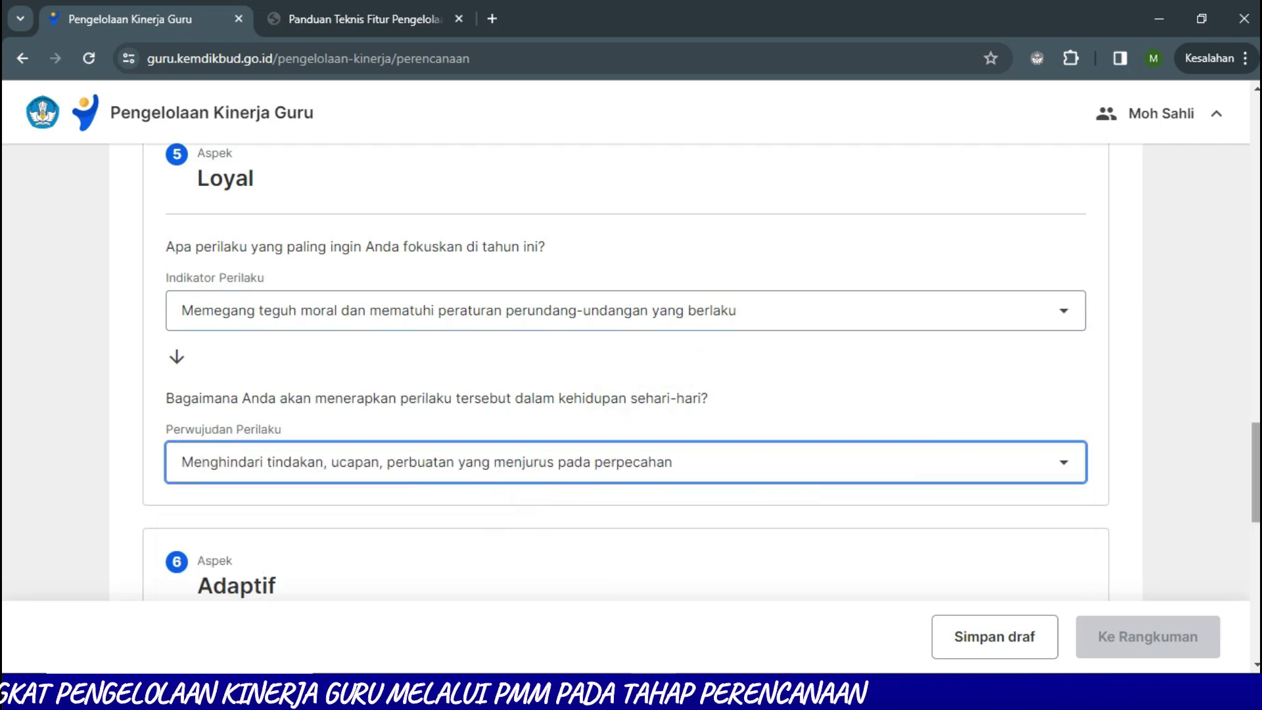
# Step: Set Adaptif's Indikator Perilaku to "Terus berinovasi dan mengembangkan kreativitas untuk memajukan satuan pendidikan" and Perwujudan Perilaku to "Membuat inovasi yang mendukung tujuan satuan pendidikan secara konsisten"
pyautogui.scroll(-5, 625, 368)
pyautogui.click(1028, 410)
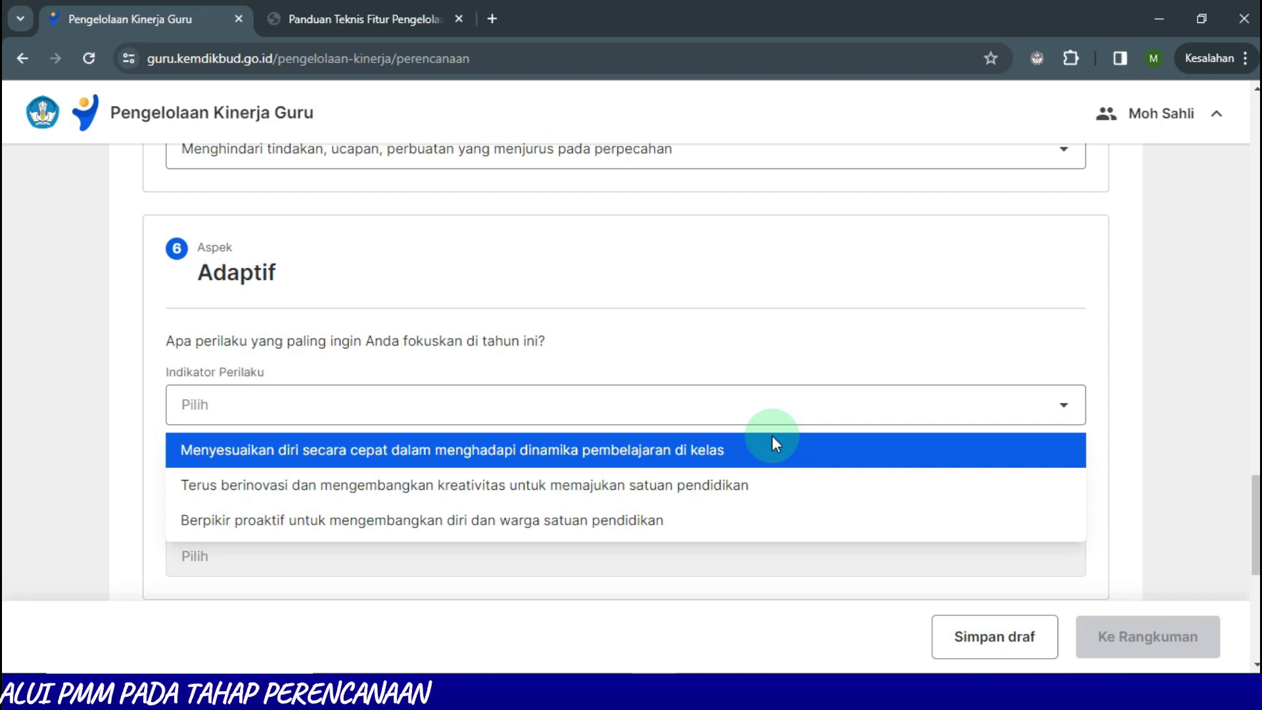
pyautogui.click(673, 490)
pyautogui.scroll(-4, 625, 368)
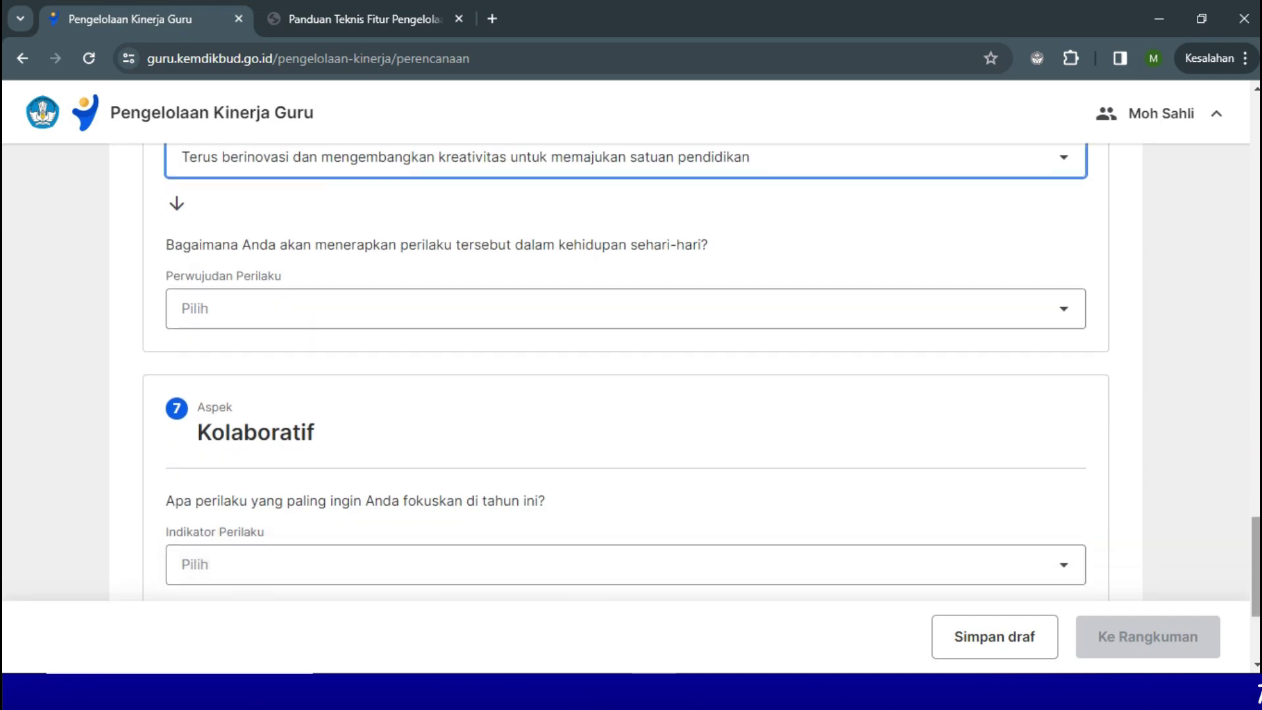
pyautogui.click(908, 319)
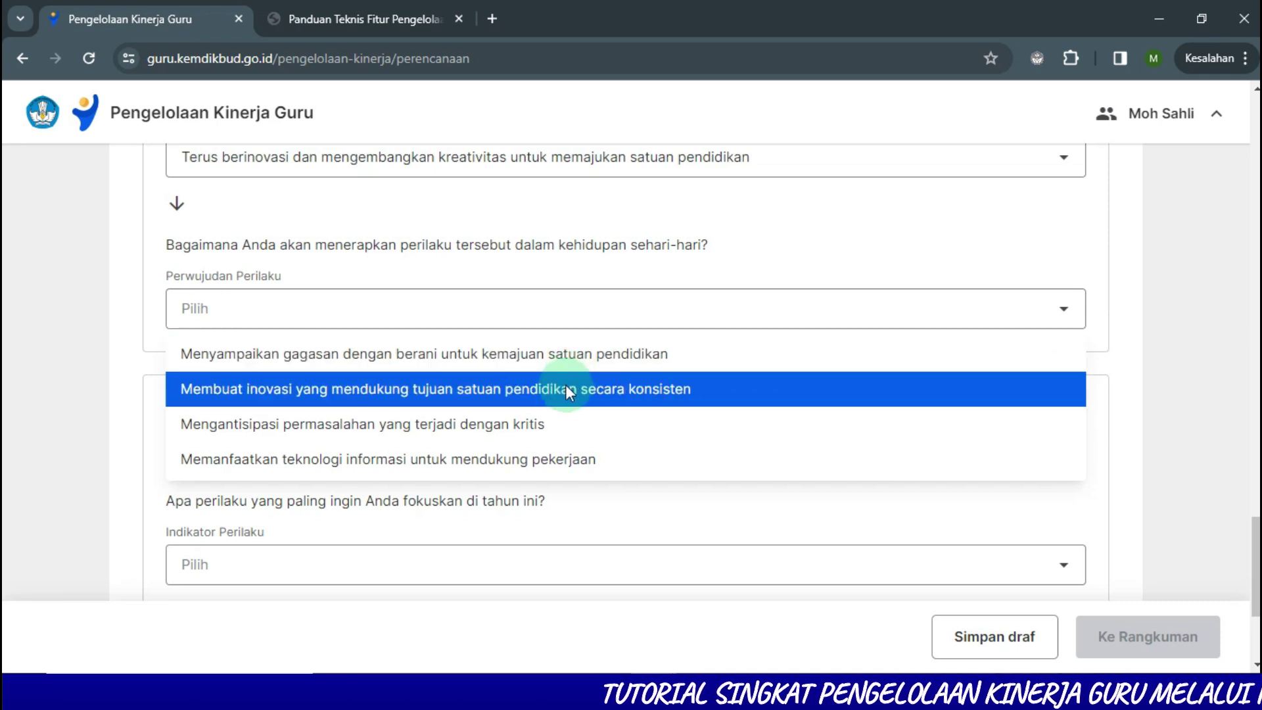
pyautogui.click(564, 392)
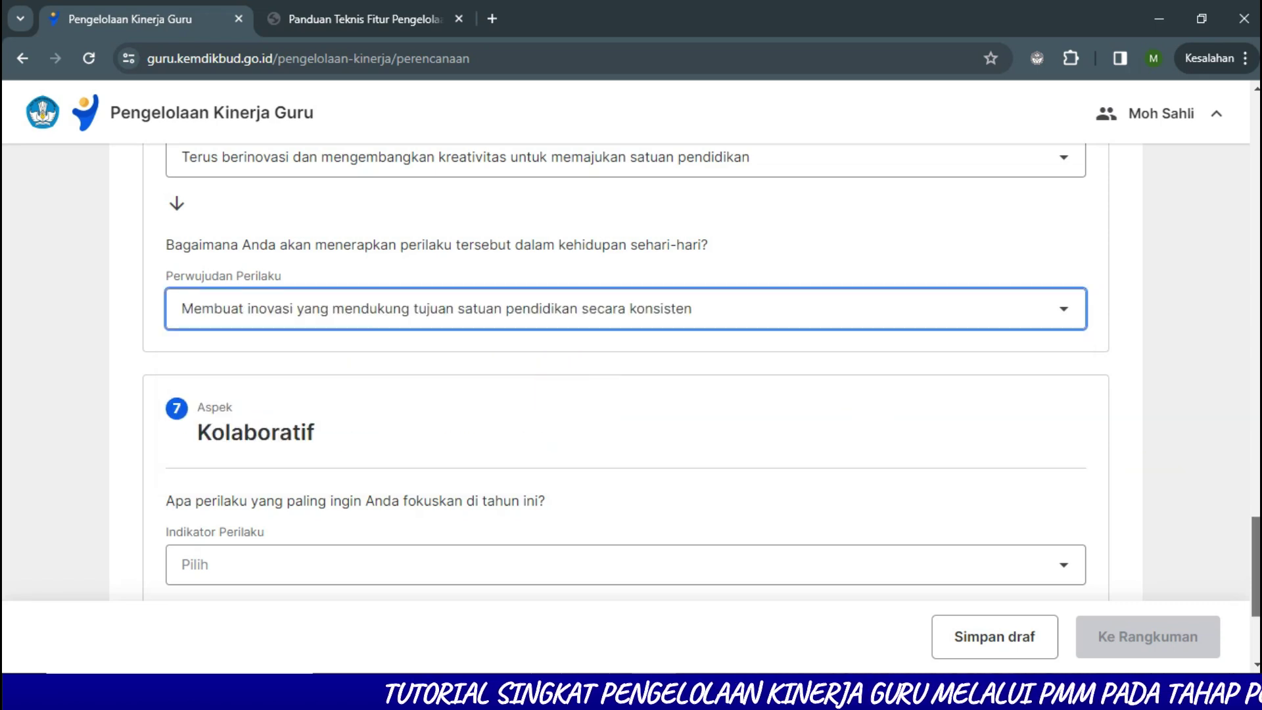
# Step: Set Kolaboratif's Indikator Perilaku to the "Memberi kesempatan kepada warga satuan pendidikan" option and Perwujudan Perilaku to "Menerima pendapat dan saran dalam menyelesaikan tugas"
pyautogui.scroll(-4, 563, 394)
pyautogui.click(517, 322)
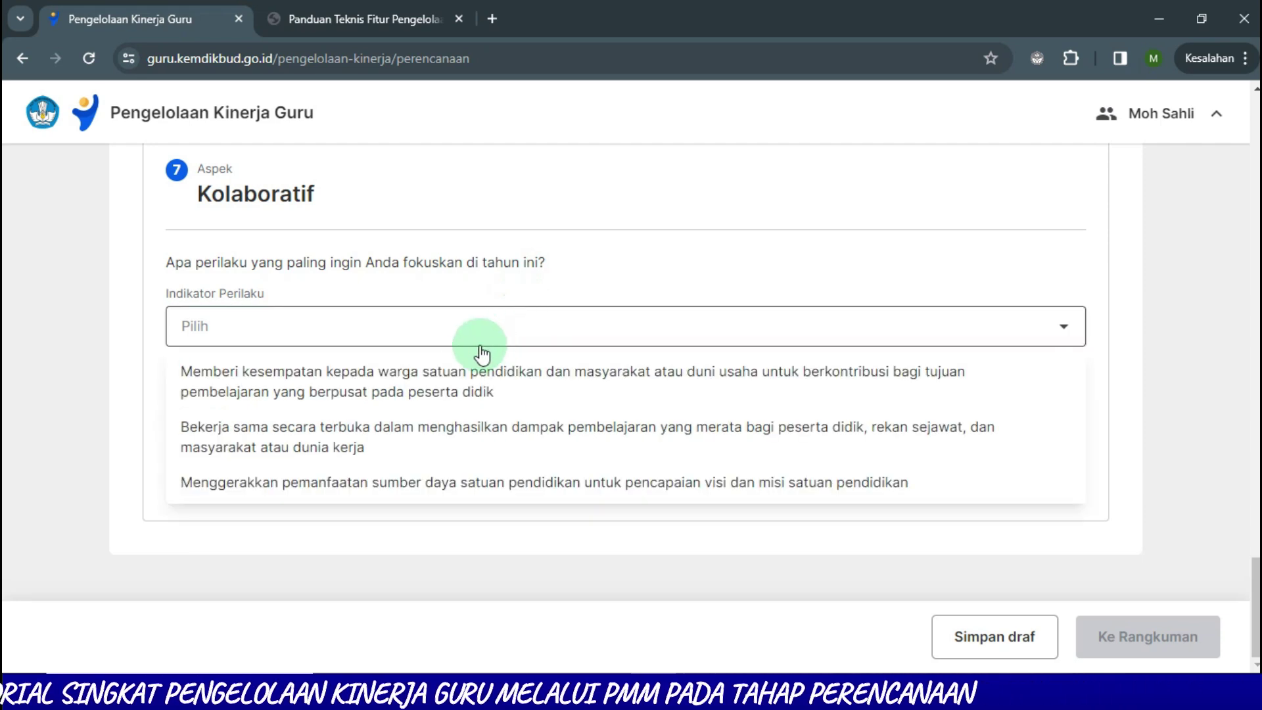
pyautogui.click(464, 376)
pyautogui.click(380, 498)
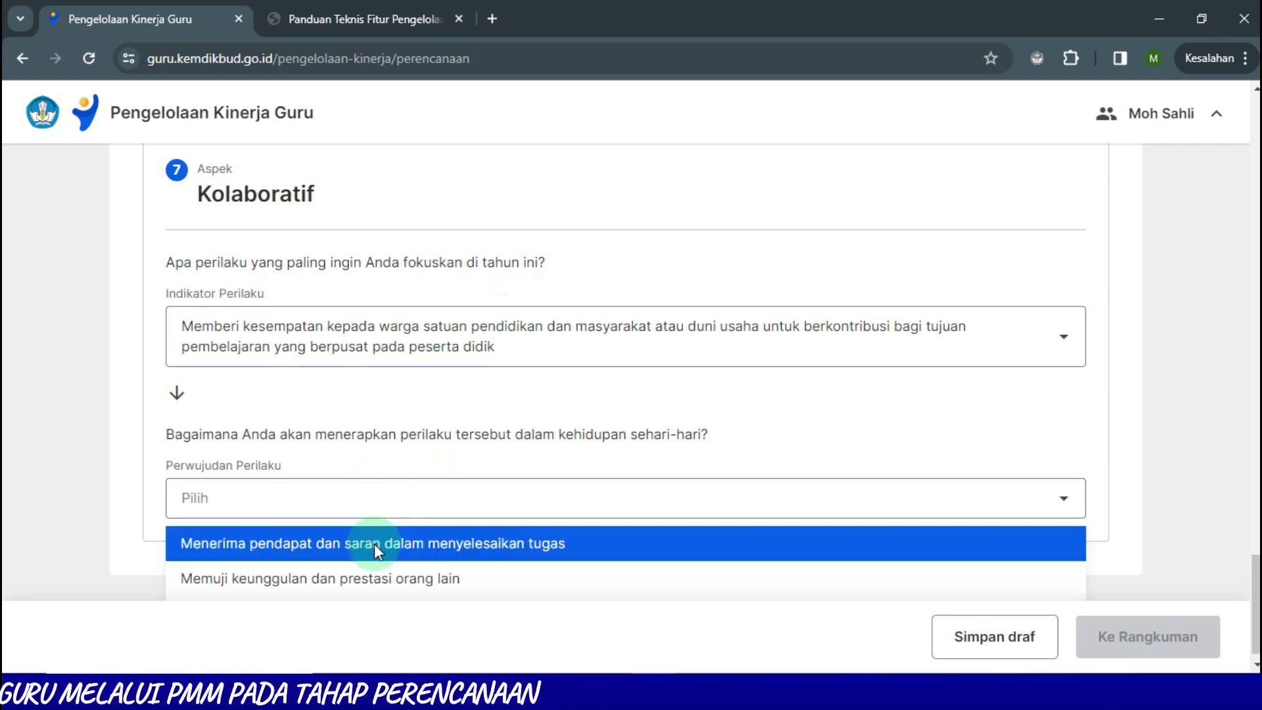
pyautogui.click(377, 546)
# Step: Review the Rangkuman of the Perencanaan Kinerja, submit the plan to the supervisor and return to Beranda
pyautogui.click(1140, 650)
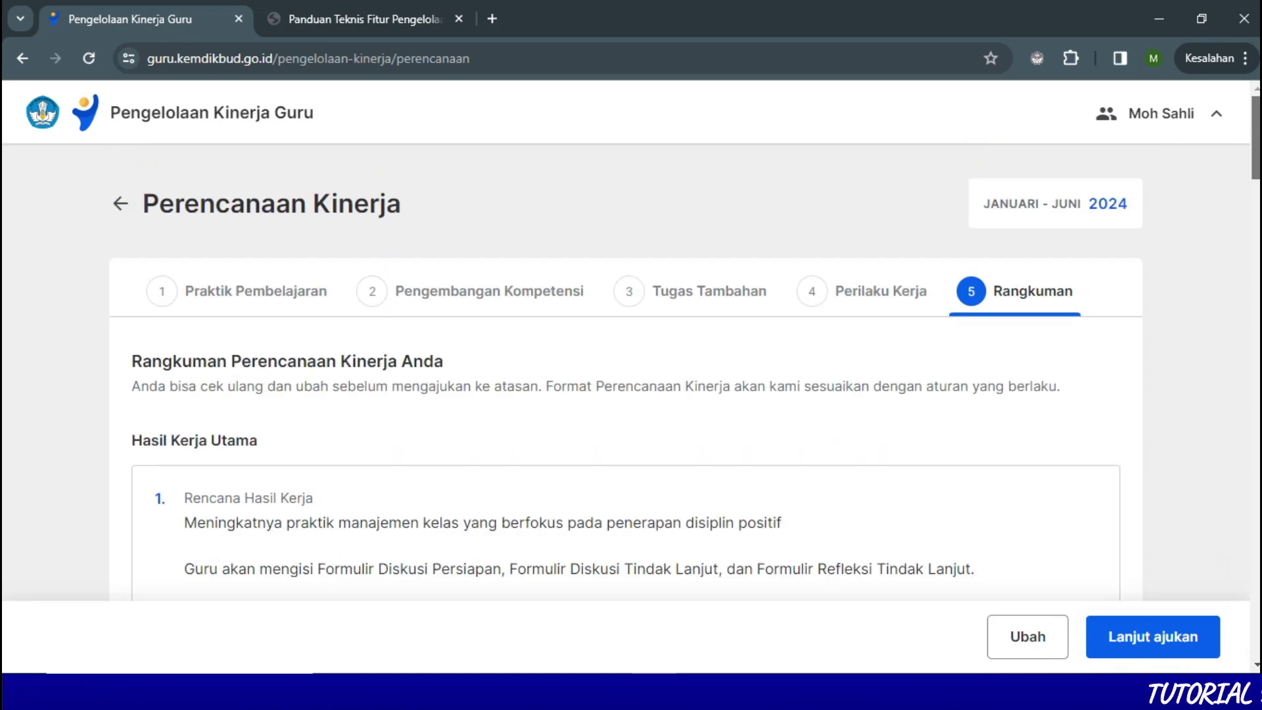
pyautogui.scroll(-4, 626, 373)
pyautogui.scroll(-3, 626, 372)
pyautogui.scroll(-10, 626, 372)
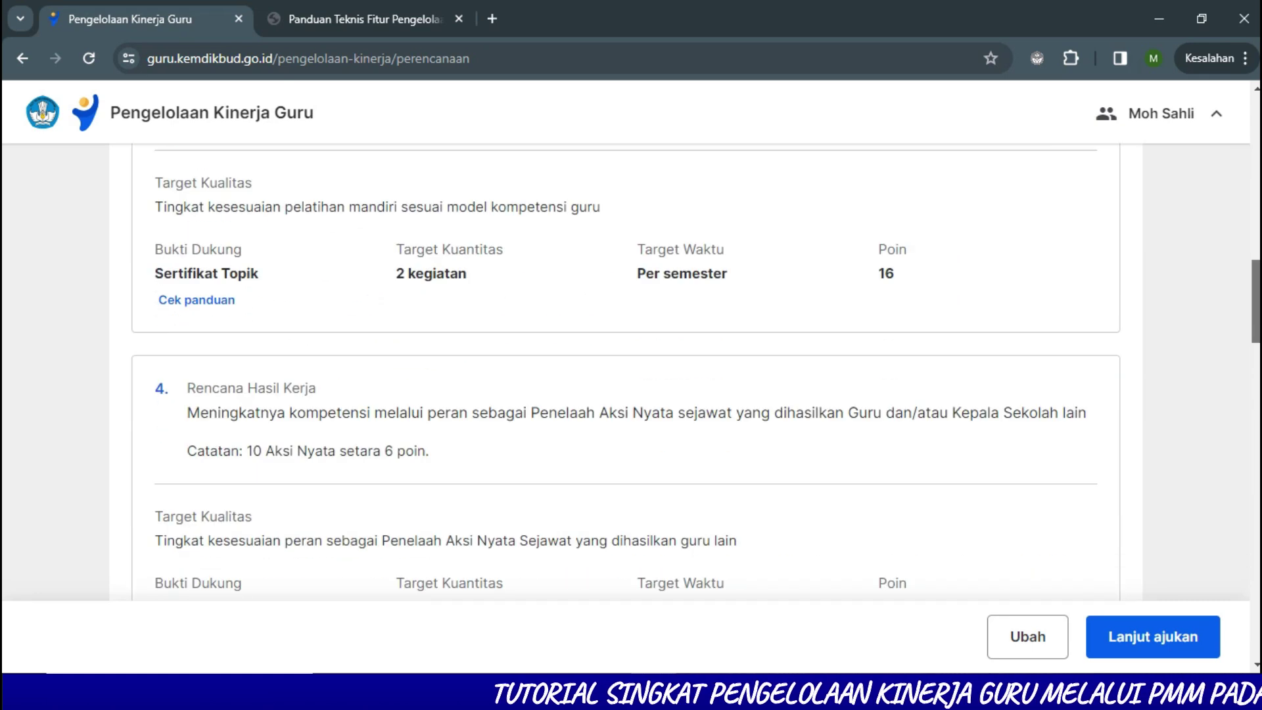
pyautogui.scroll(-8, 626, 372)
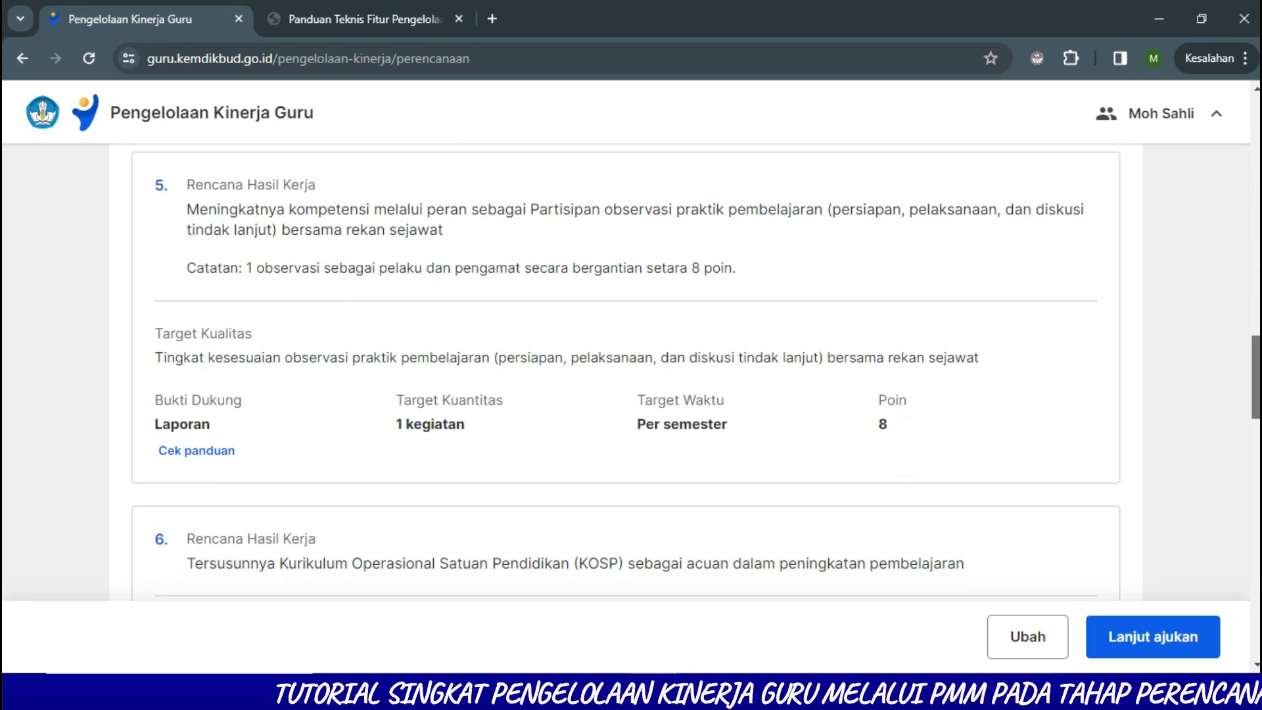
pyautogui.scroll(-9, 626, 372)
pyautogui.scroll(-9, 626, 372)
pyautogui.scroll(-8, 626, 372)
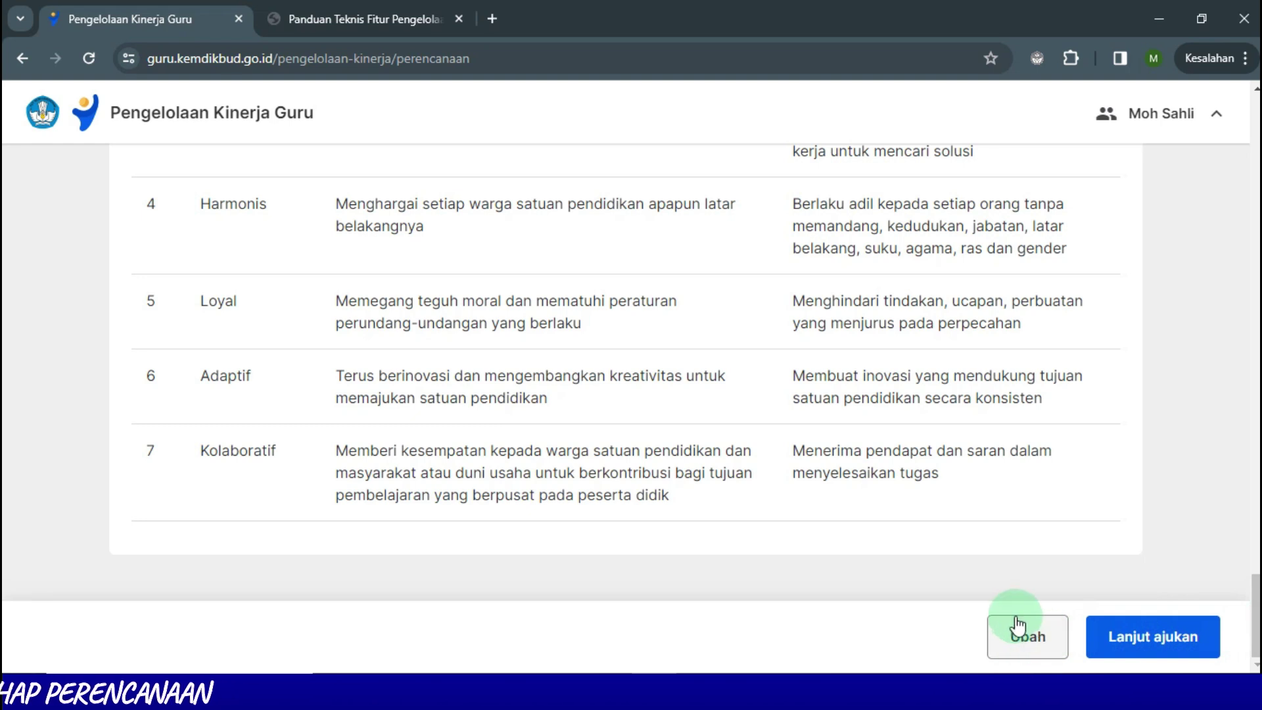
pyautogui.click(1139, 641)
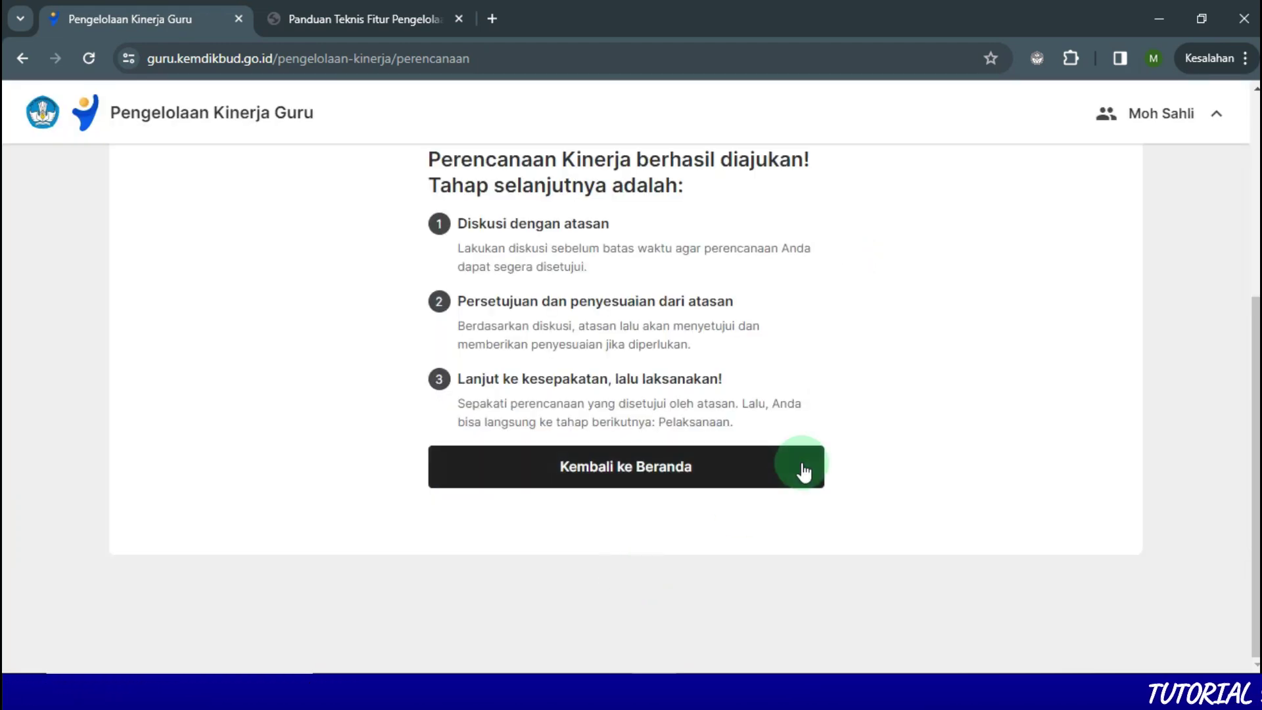
pyautogui.click(696, 465)
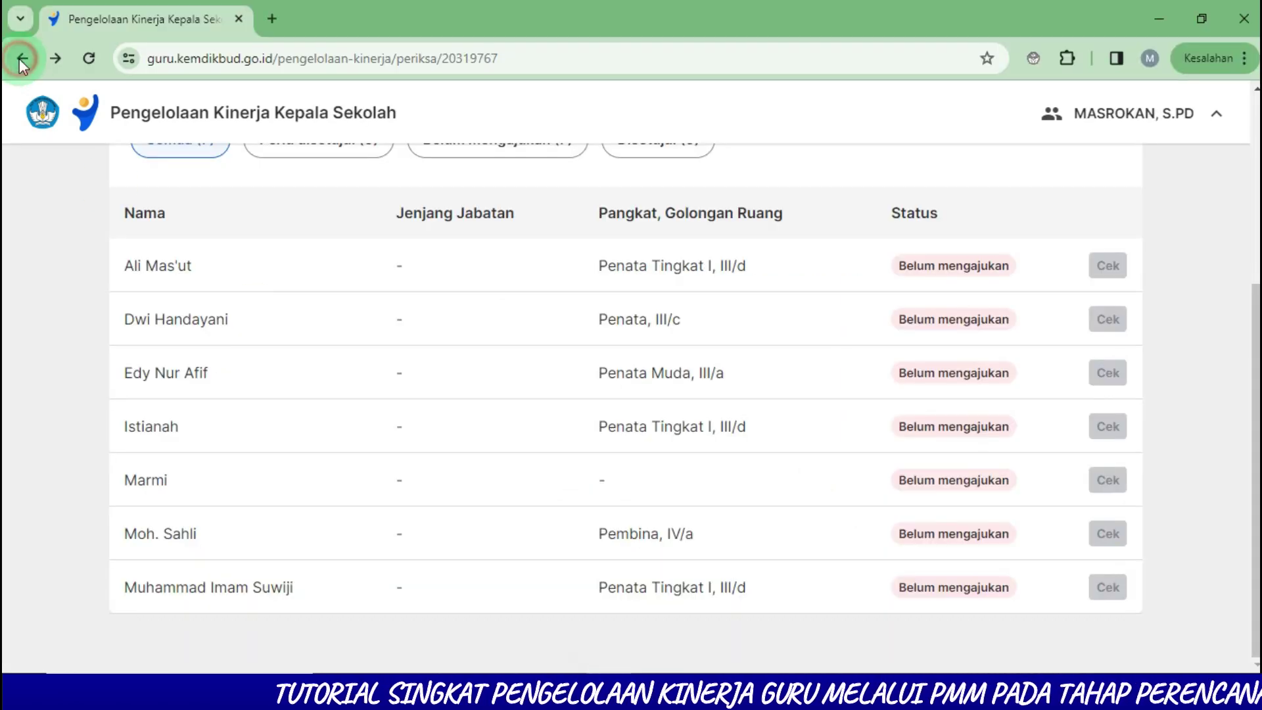
# Step: In the principal's account, reload SD Negeri Candisari 2's teacher list and open the submission marked "Perlu disetujui"
pyautogui.click(20, 59)
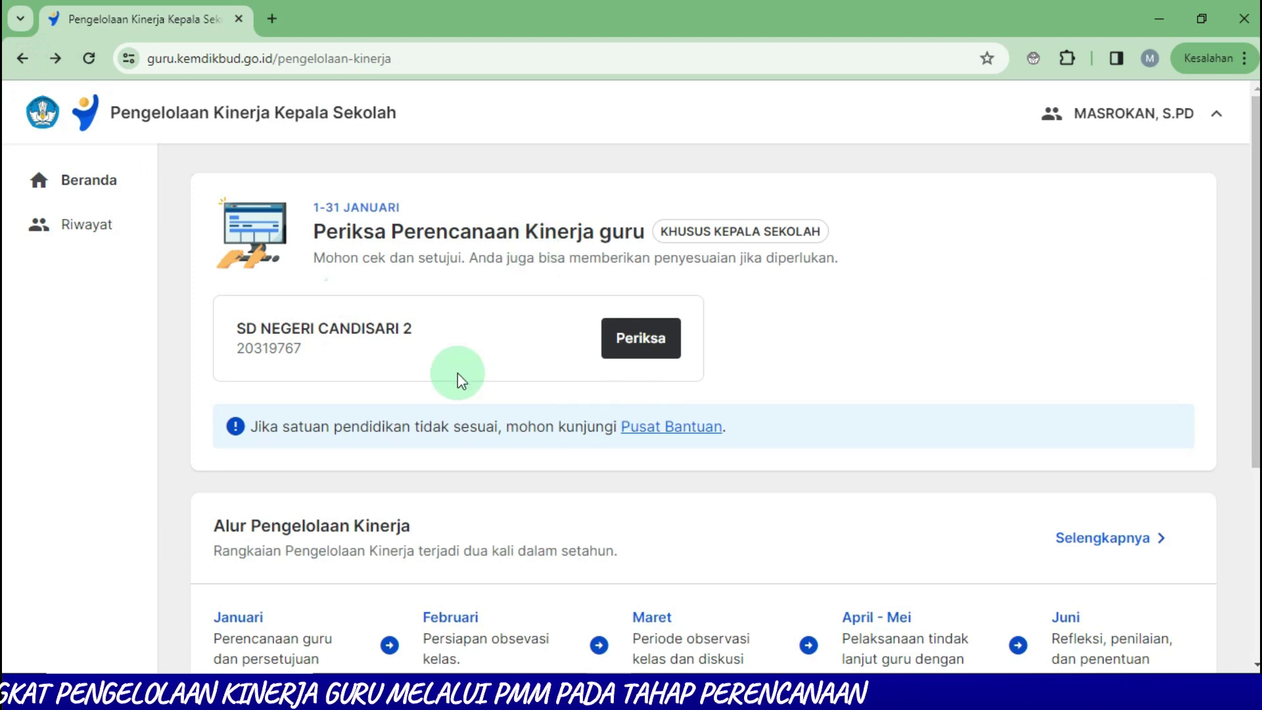
pyautogui.click(630, 340)
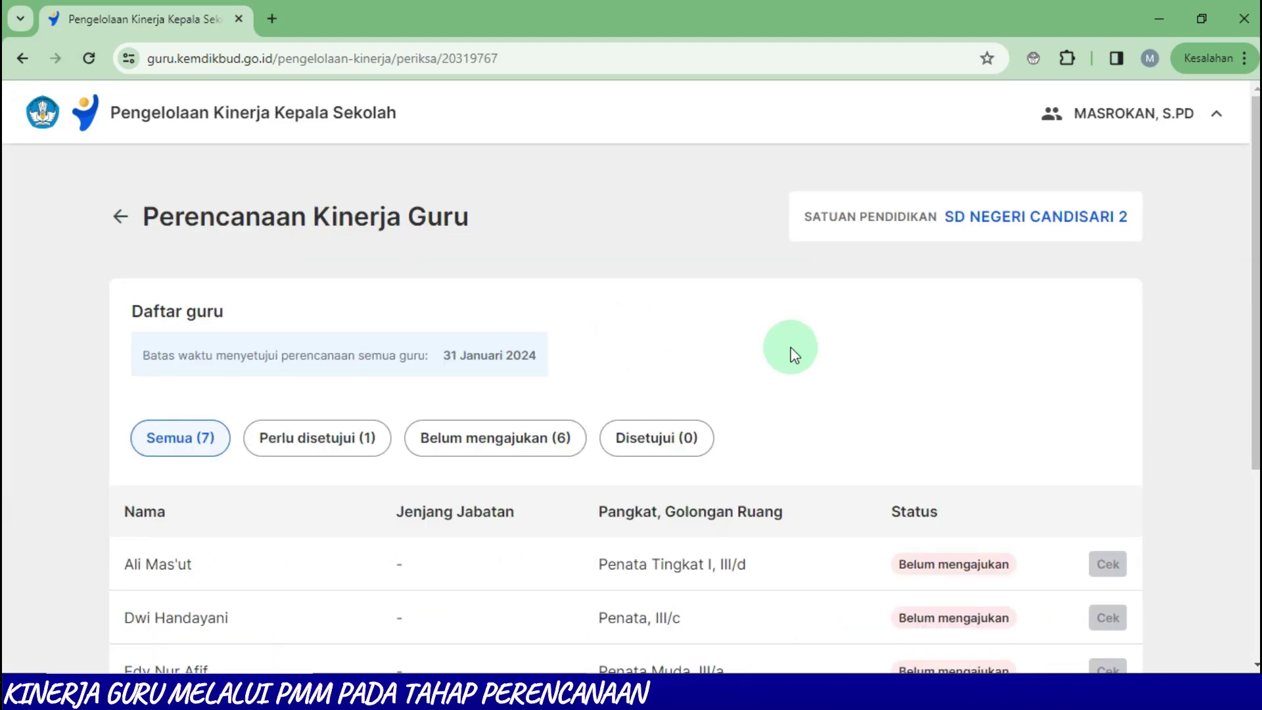
pyautogui.scroll(-5, 1251, 502)
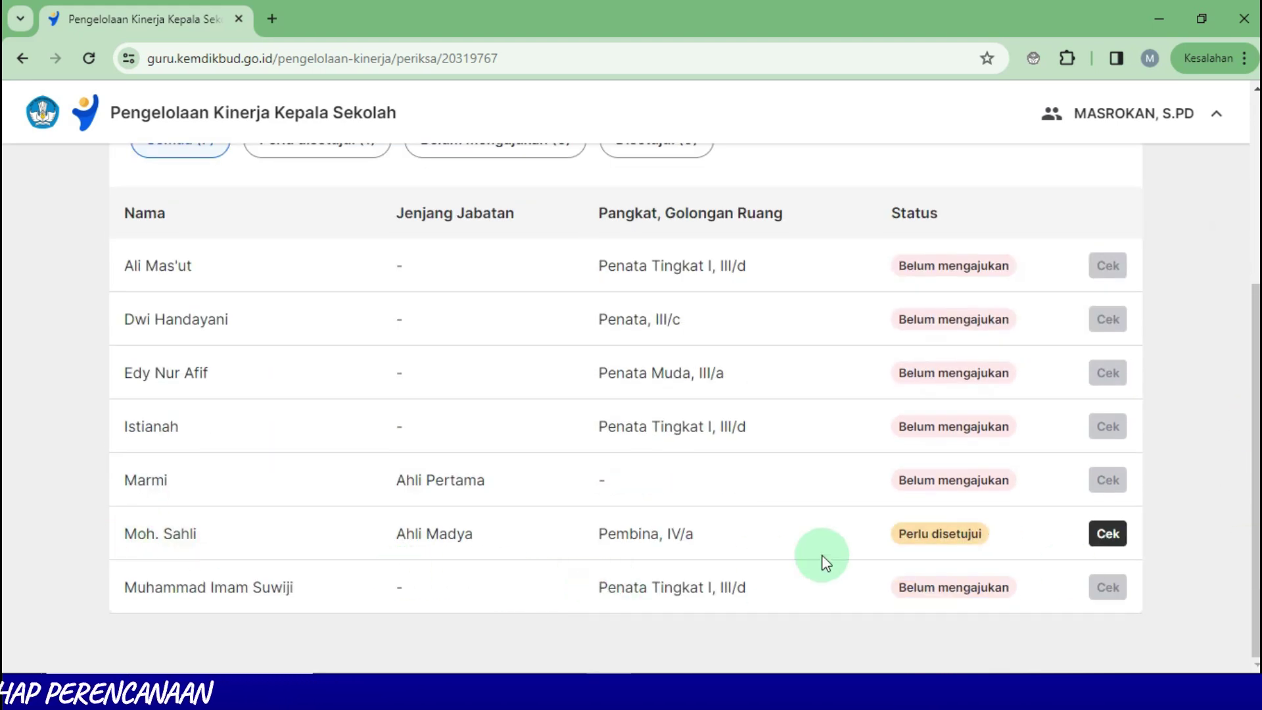
pyautogui.click(1108, 535)
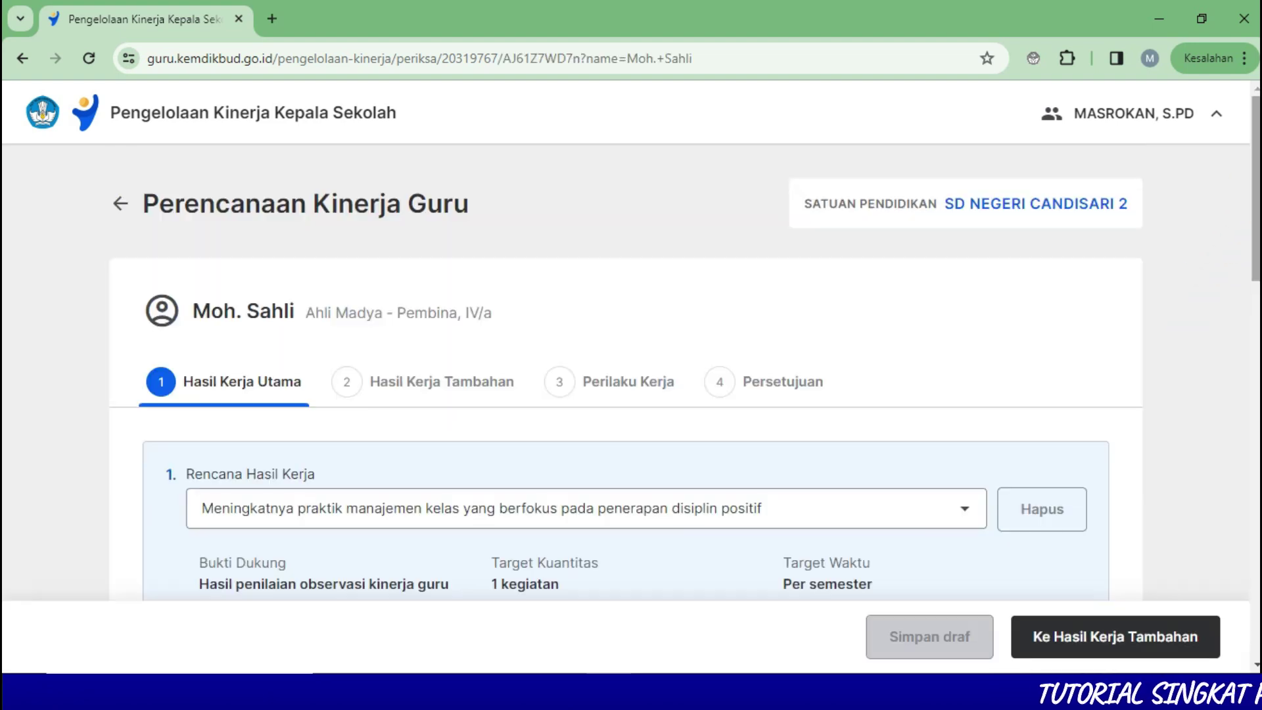
# Step: Examine the teacher's submitted Rencana Hasil Kerja entries under Hasil Kerja Utama, including their supporting evidence and target quantities
pyautogui.scroll(-3, 632, 394)
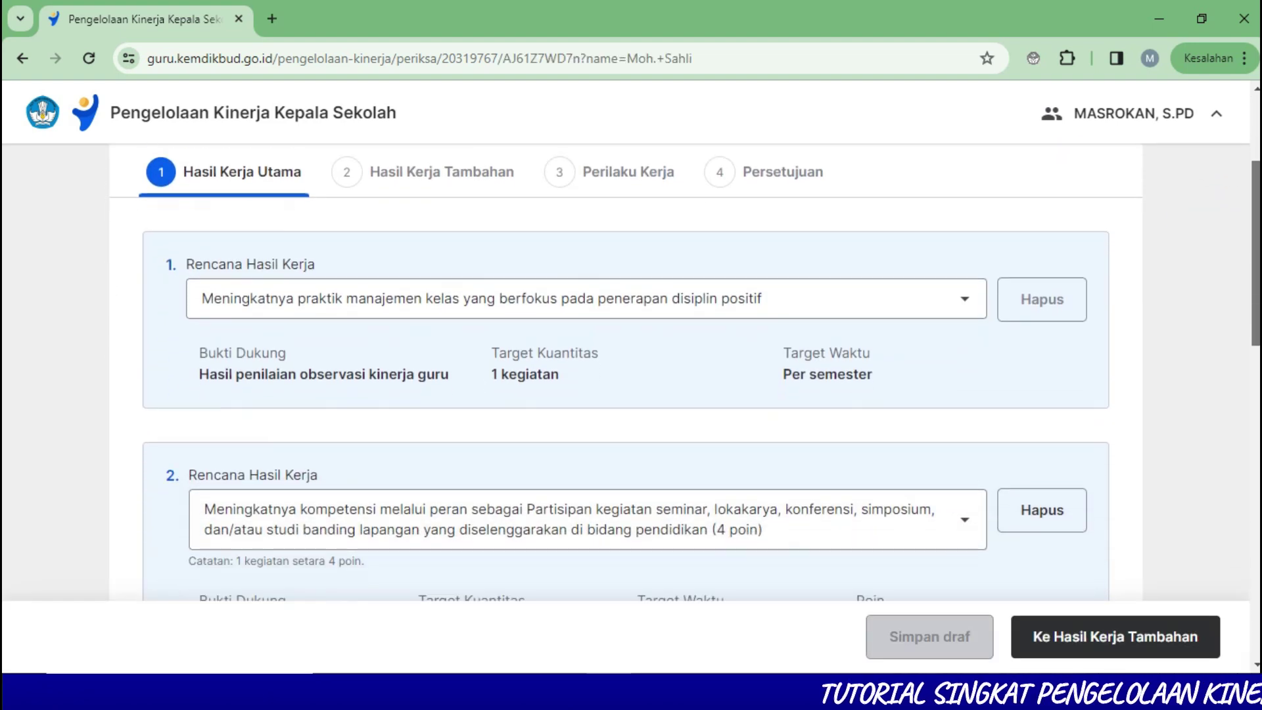
pyautogui.moveTo(1256, 252); pyautogui.dragTo(1249, 615)
pyautogui.scroll(15, 1230, 301)
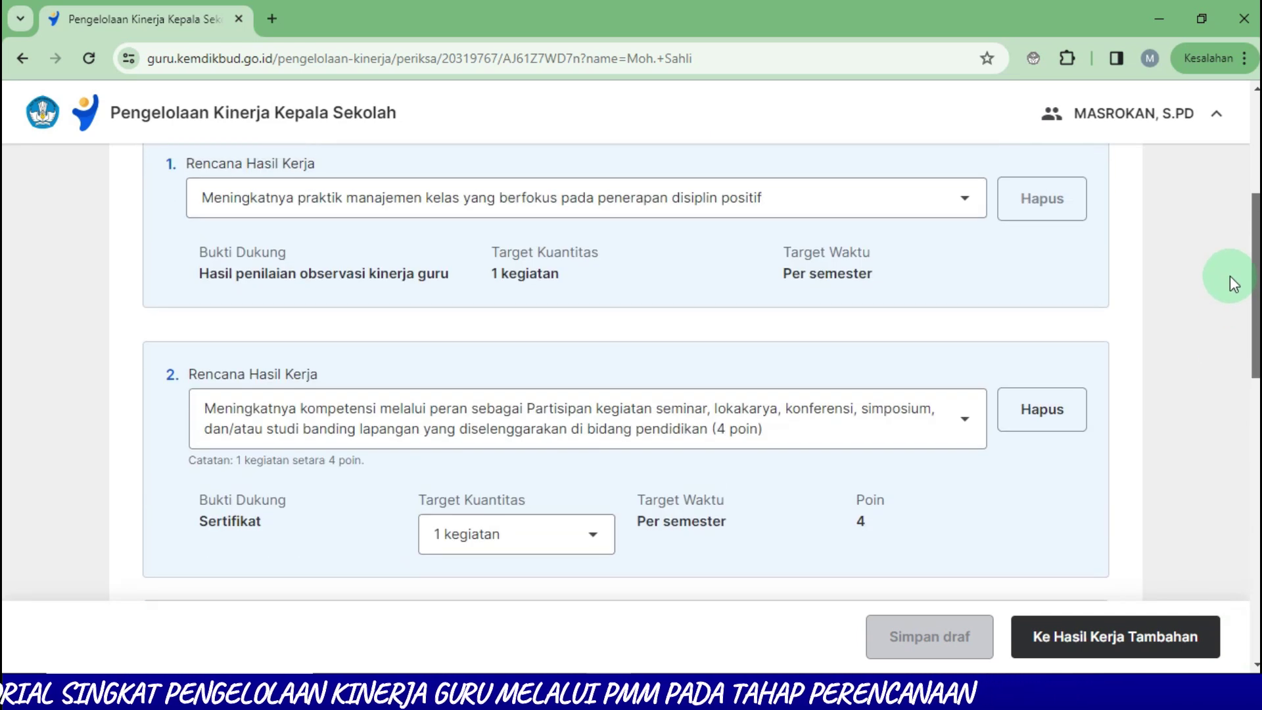
pyautogui.scroll(3, 1227, 204)
pyautogui.scroll(-3, 1225, 236)
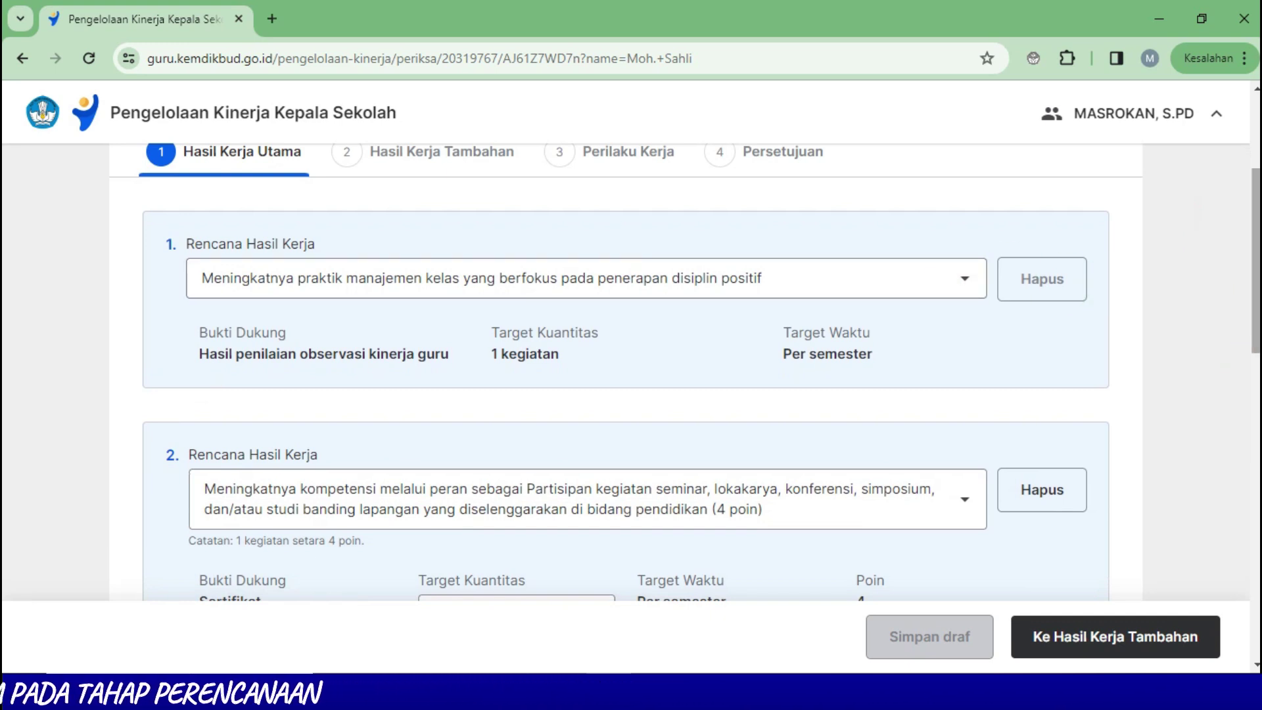
pyautogui.scroll(-10, 1253, 493)
pyautogui.moveTo(1253, 493); pyautogui.dragTo(1247, 331)
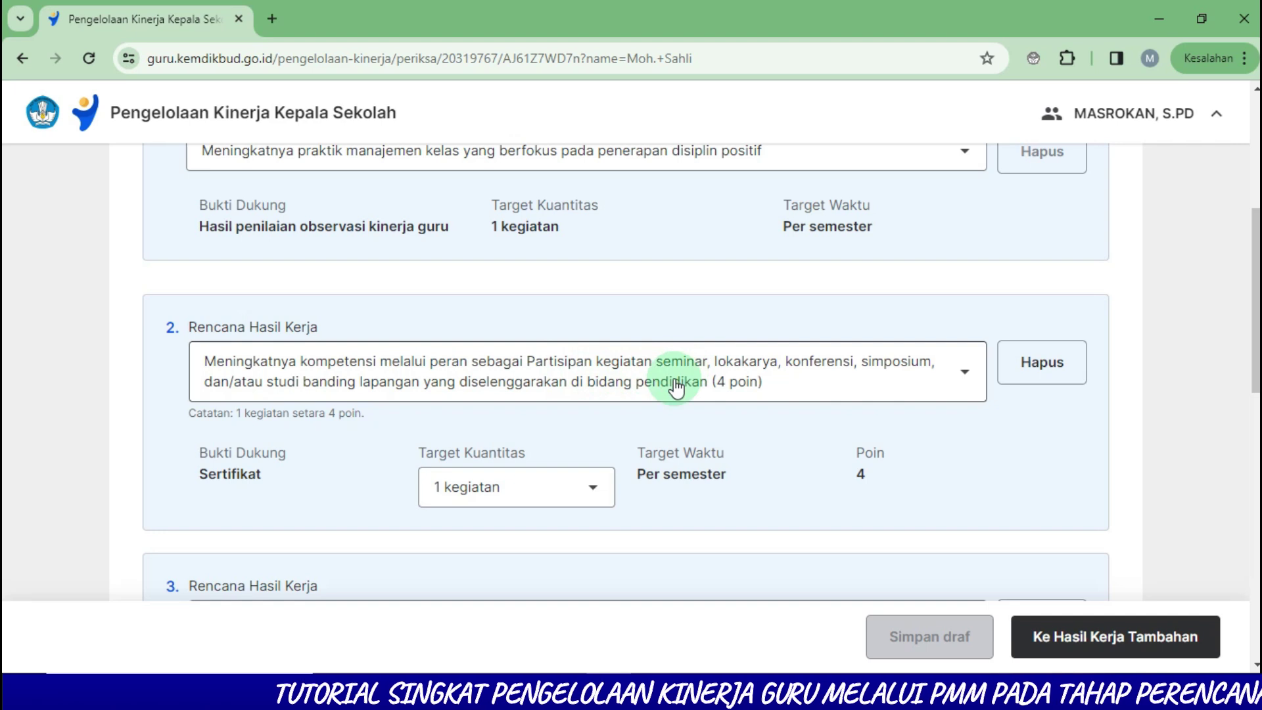
# Step: Try a Target Kuantitas of 2 kegiatan for the seminar participation item in Hasil Kerja Utama and restore it to 1 kegiatan
pyautogui.click(594, 498)
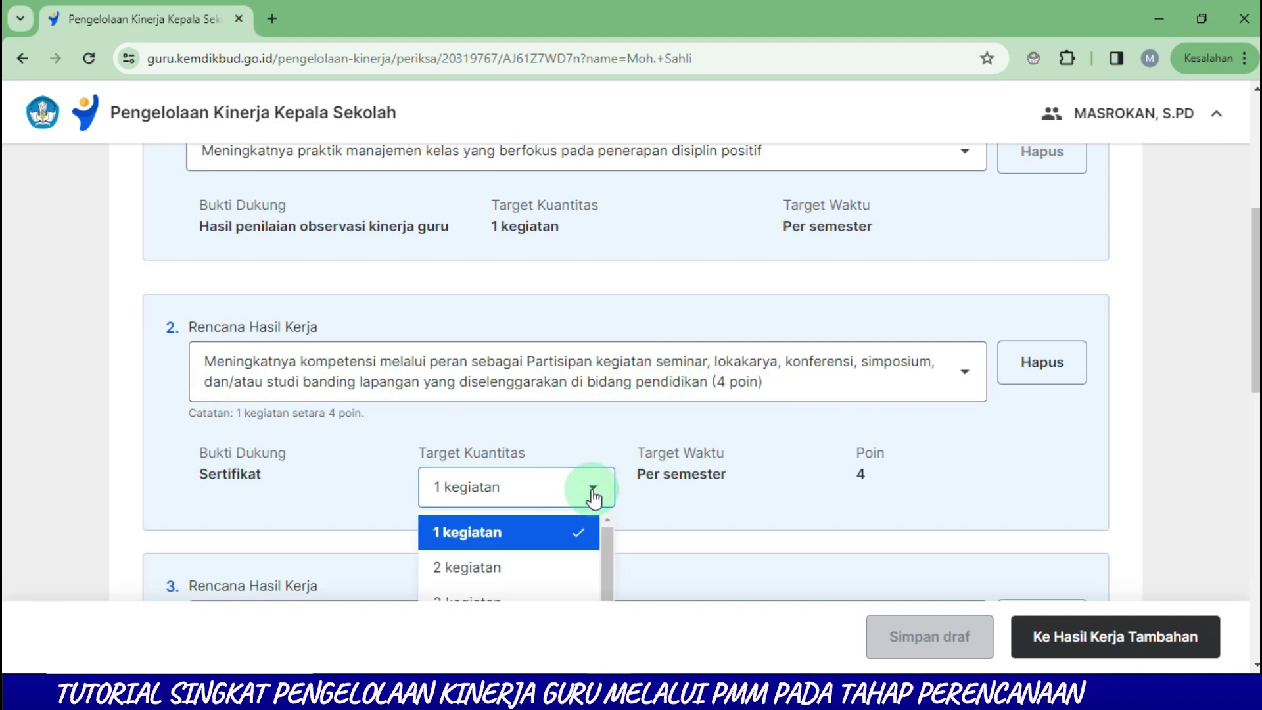
pyautogui.click(516, 567)
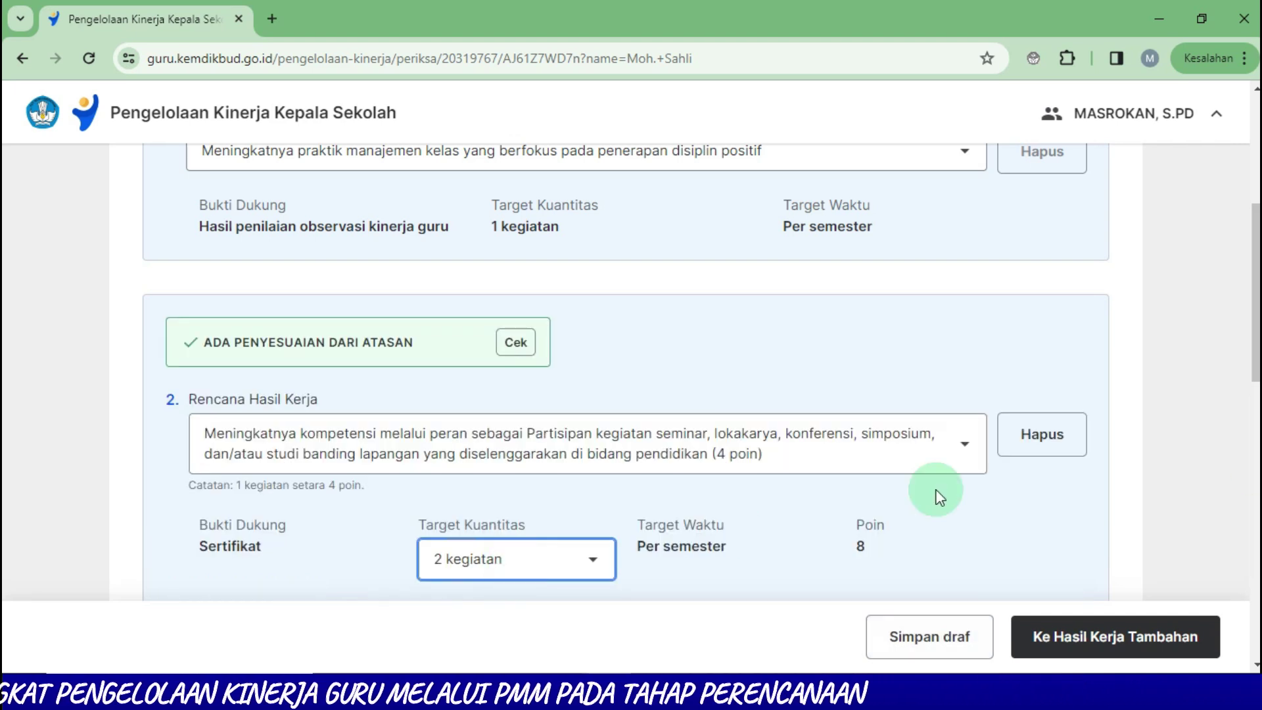
pyautogui.moveTo(1257, 332)
pyautogui.mouseDown()
pyautogui.moveTo(1258, 221)
pyautogui.moveTo(1249, 401)
pyautogui.moveTo(1248, 348)
pyautogui.mouseUp()
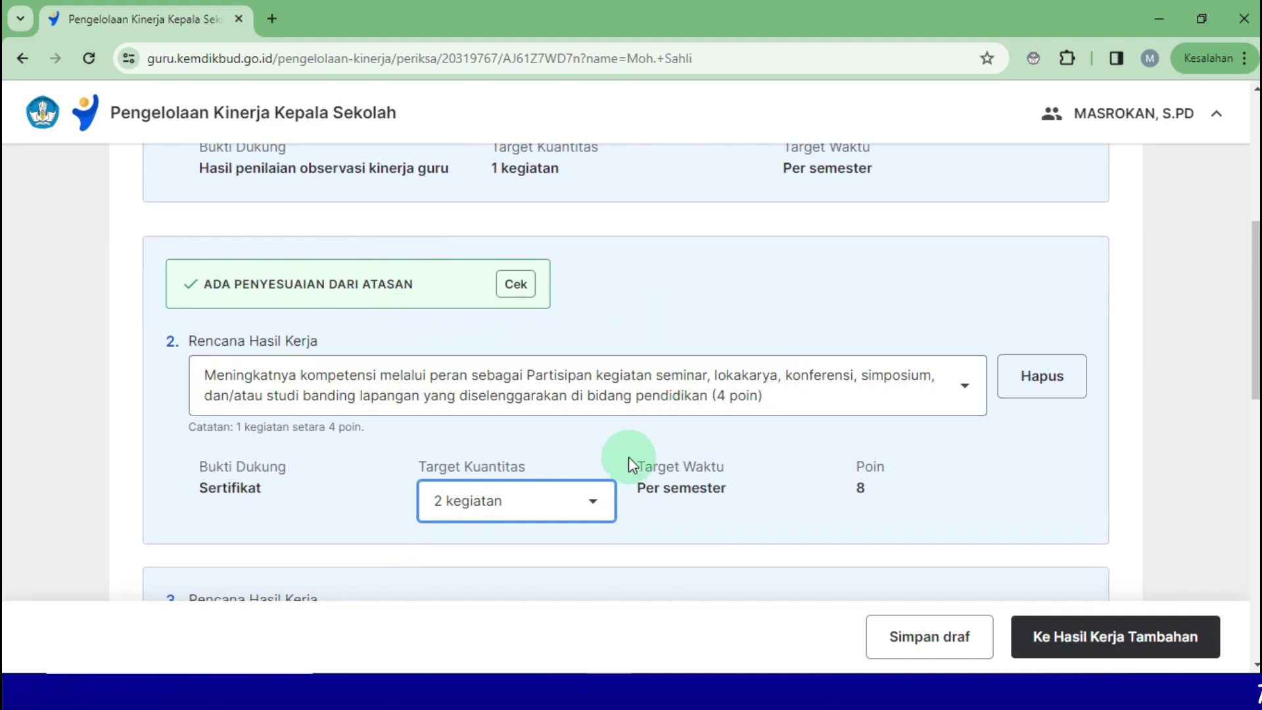
pyautogui.click(602, 516)
pyautogui.click(535, 538)
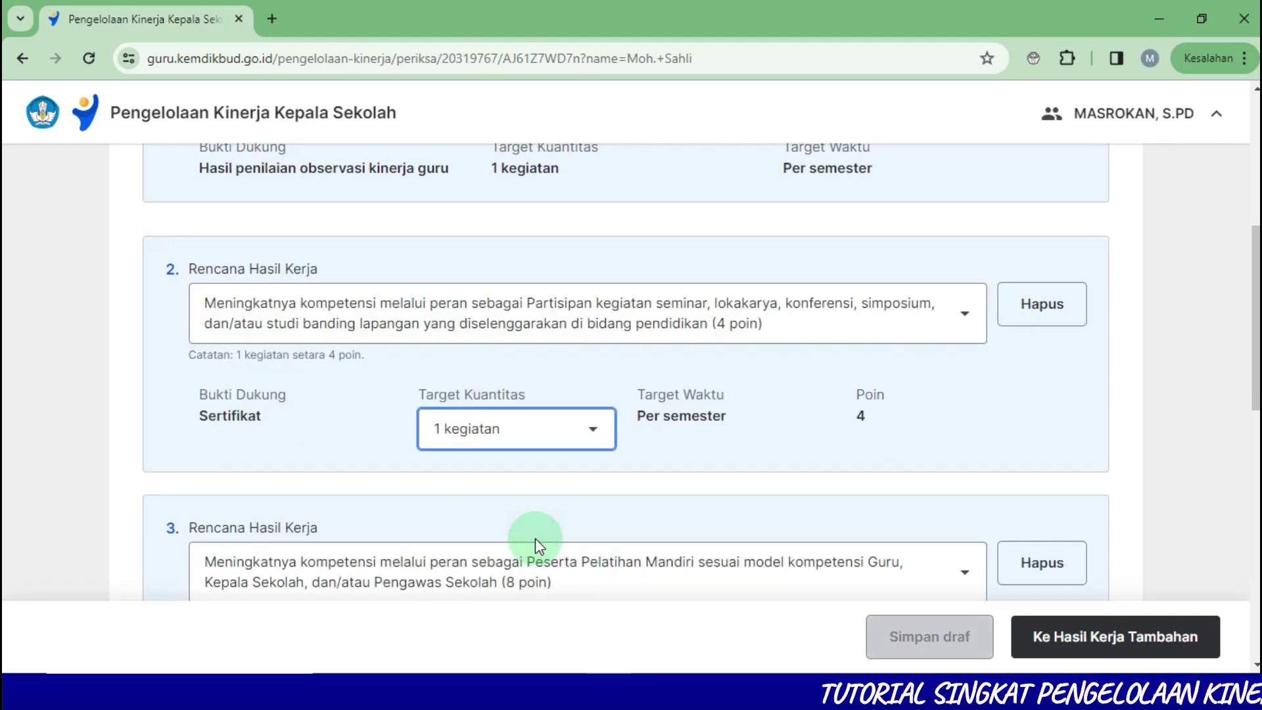
# Step: Set the seminar participation item's Target Kuantitas to 2 kegiatan and proceed to Hasil Kerja Tambahan
pyautogui.click(592, 431)
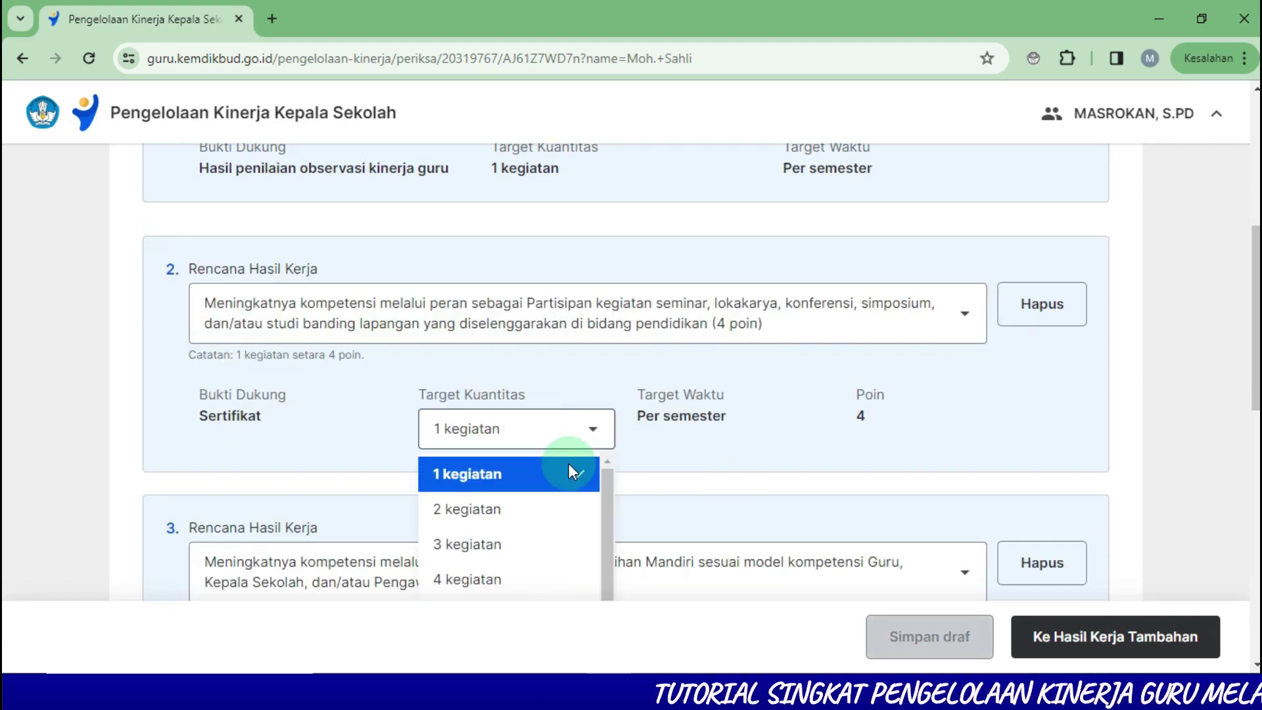
pyautogui.click(554, 519)
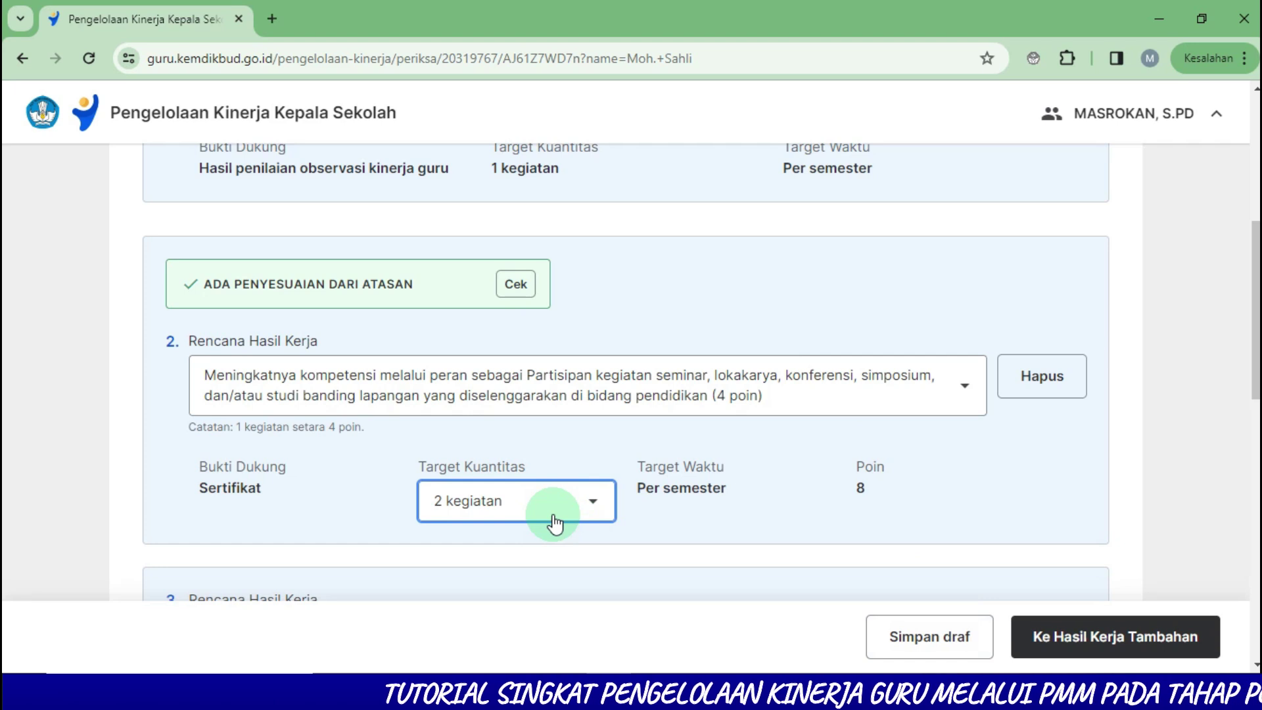
pyautogui.moveTo(1256, 309); pyautogui.dragTo(1256, 565)
pyautogui.click(1095, 634)
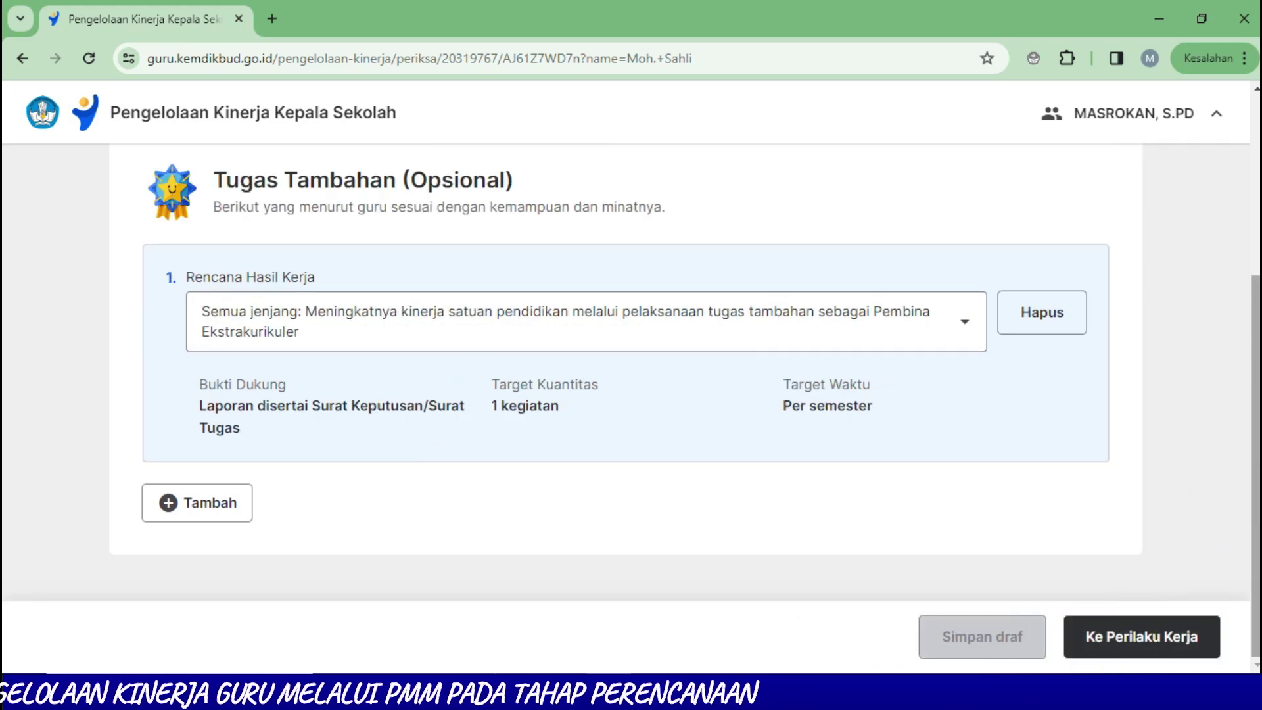
# Step: Check the optional Tugas Tambahan entry and proceed to Perilaku Kerja to check the Berorientasi Pelayanan aspect
pyautogui.moveTo(1256, 419); pyautogui.dragTo(1245, 468)
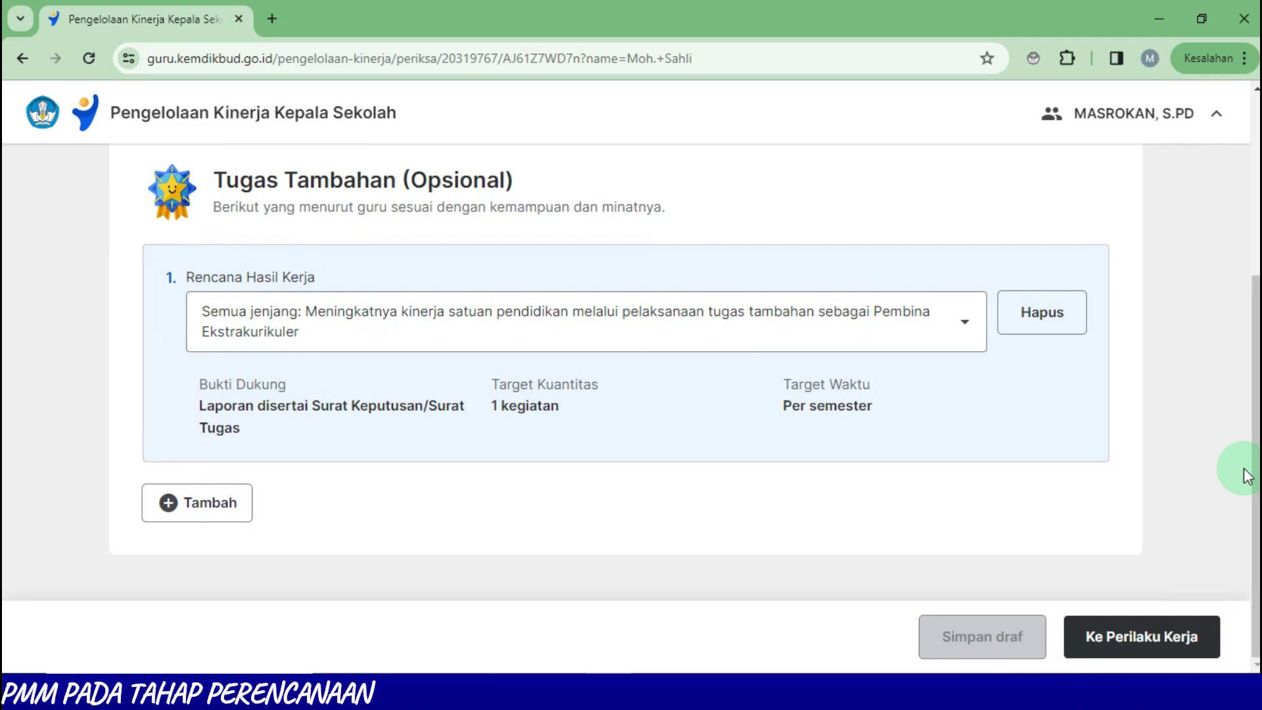
pyautogui.click(1136, 634)
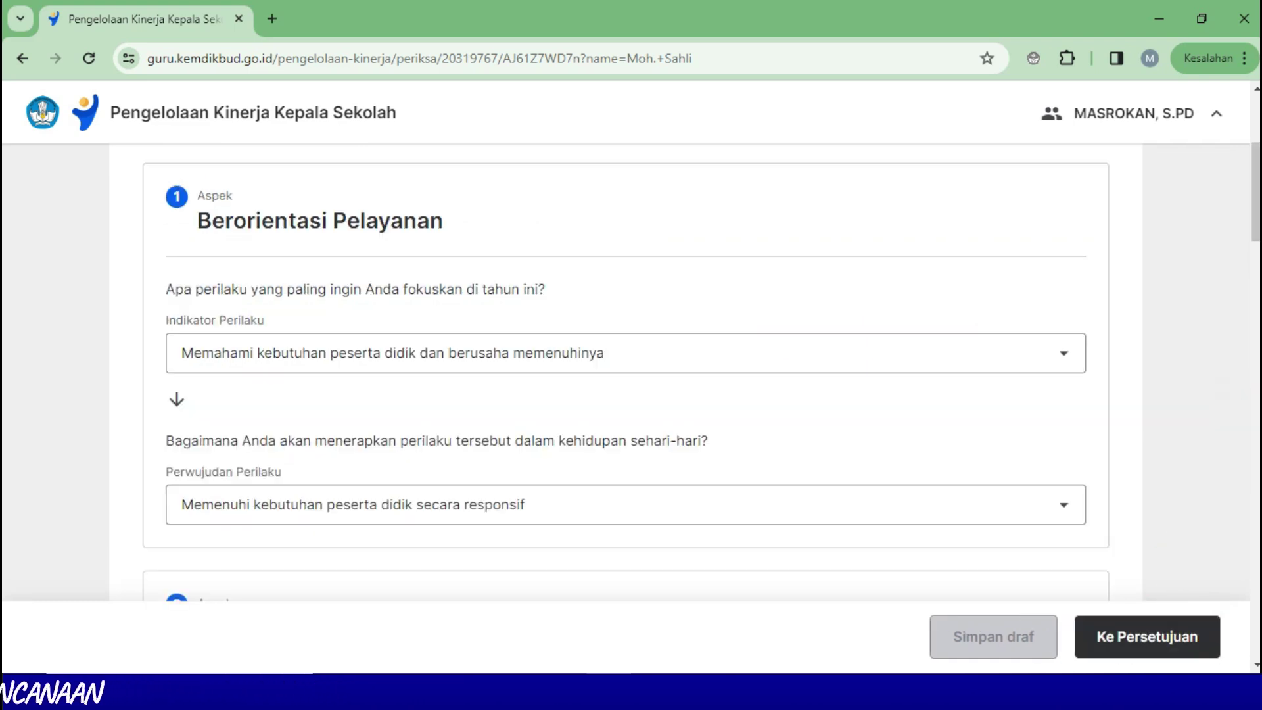
pyautogui.moveTo(1255, 197)
pyautogui.mouseDown()
pyautogui.moveTo(1256, 326)
pyautogui.moveTo(1243, 178)
pyautogui.mouseUp()
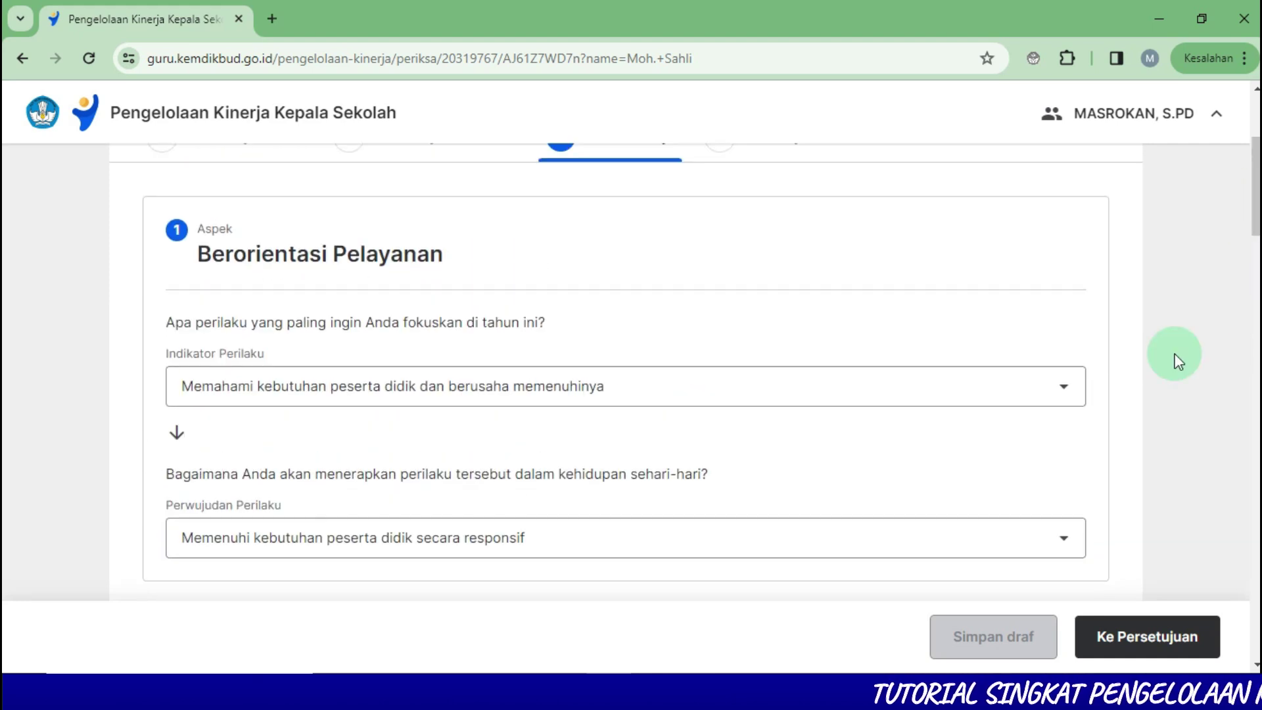
# Step: Proceed to Persetujuan, check the summary of the adjusted Hasil Kerja Utama and switch back to the teacher's Pengelolaan Kinerja home page
pyautogui.click(1128, 636)
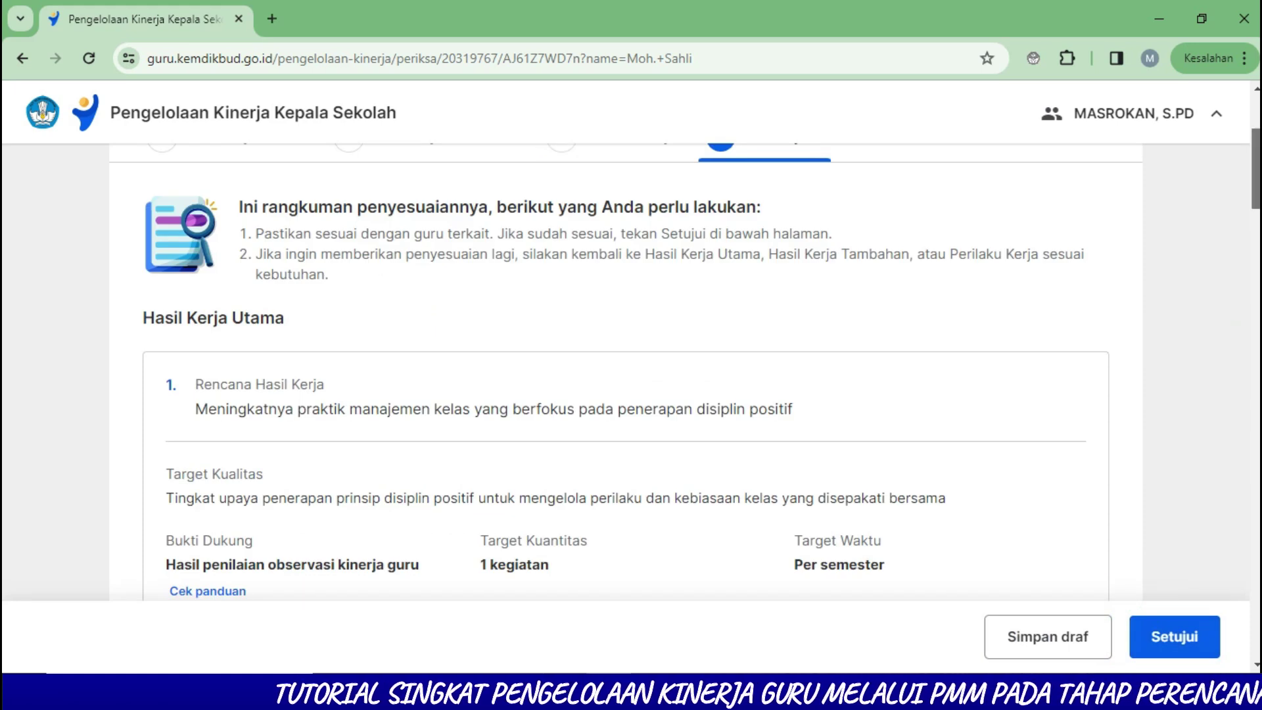
pyautogui.scroll(-6, 1177, 458)
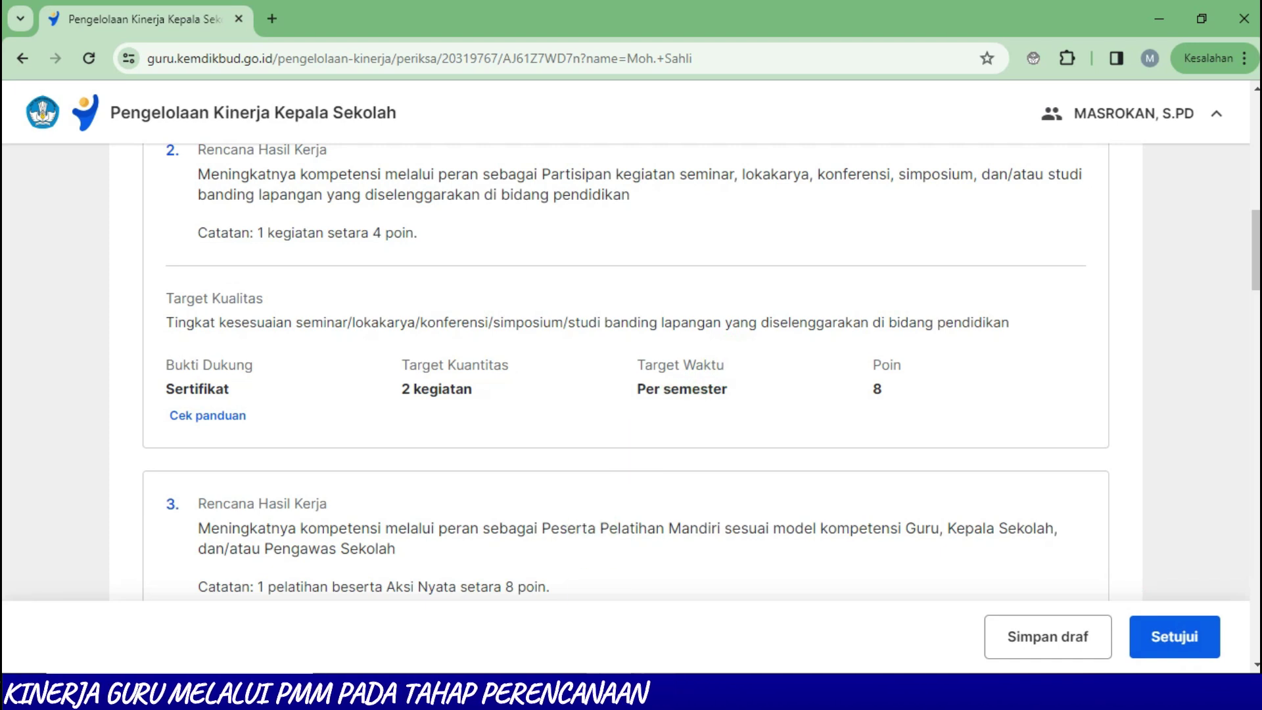
pyautogui.click(657, 601)
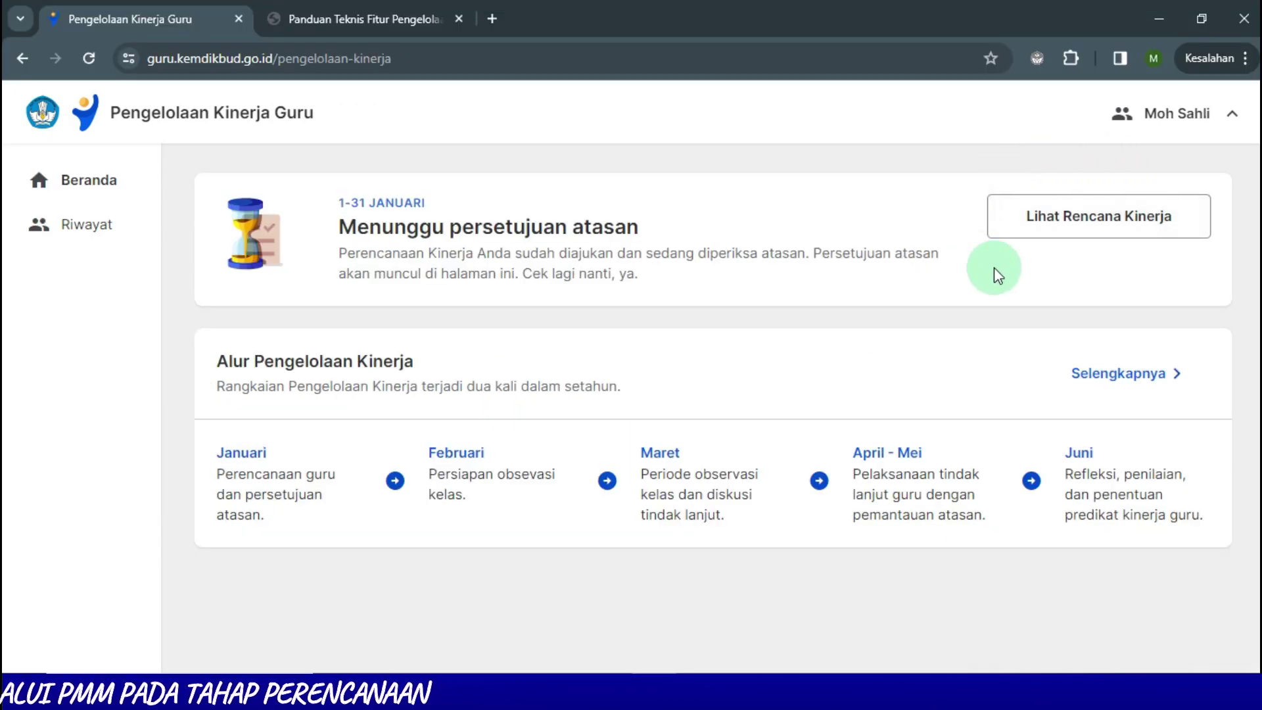